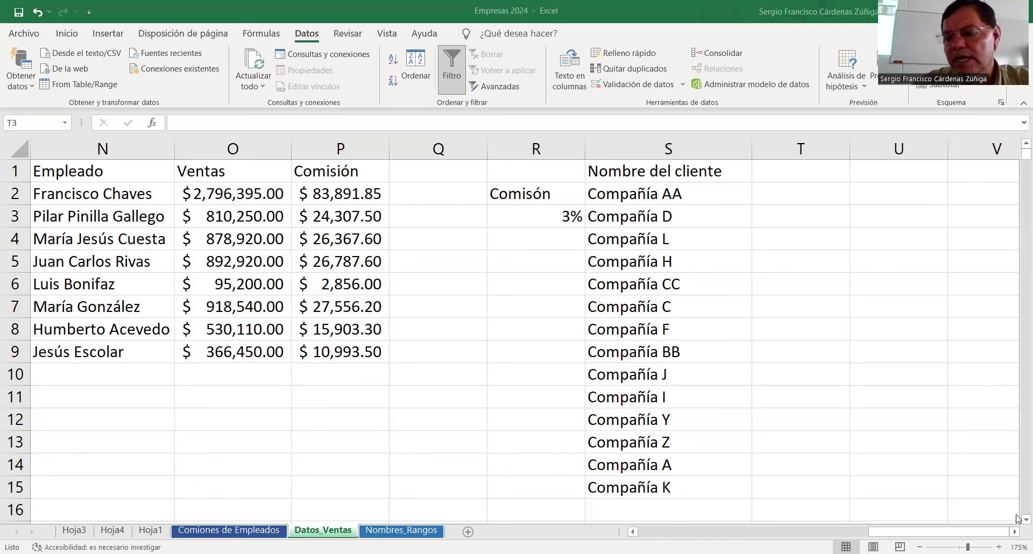
Step: Enter the heading 'Porcentual' in cell T1, beside the client-name column
{"action": "left_click", "coordinate": [811, 169]}
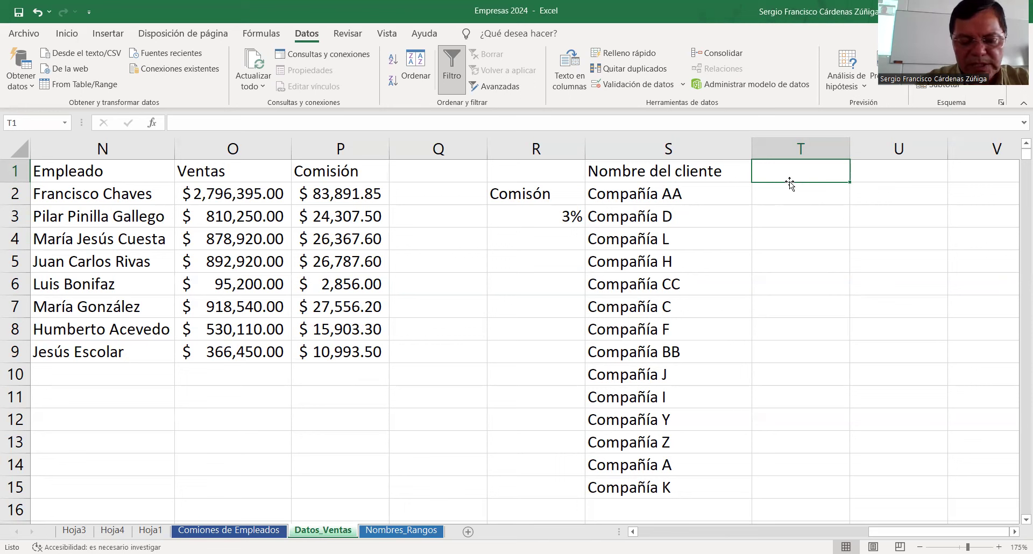
{"action": "type", "text": "Porce"}
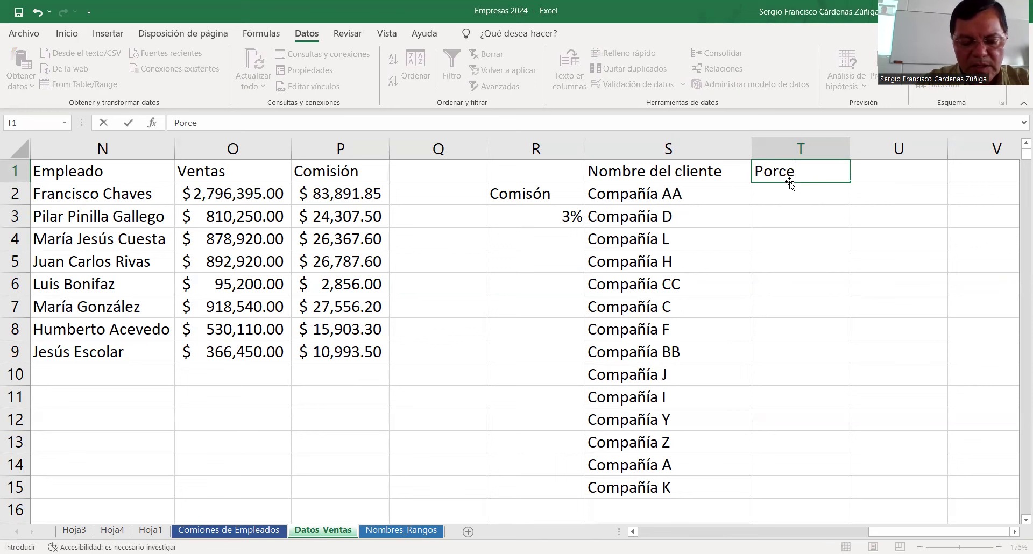
{"action": "type", "text": "ntual"}
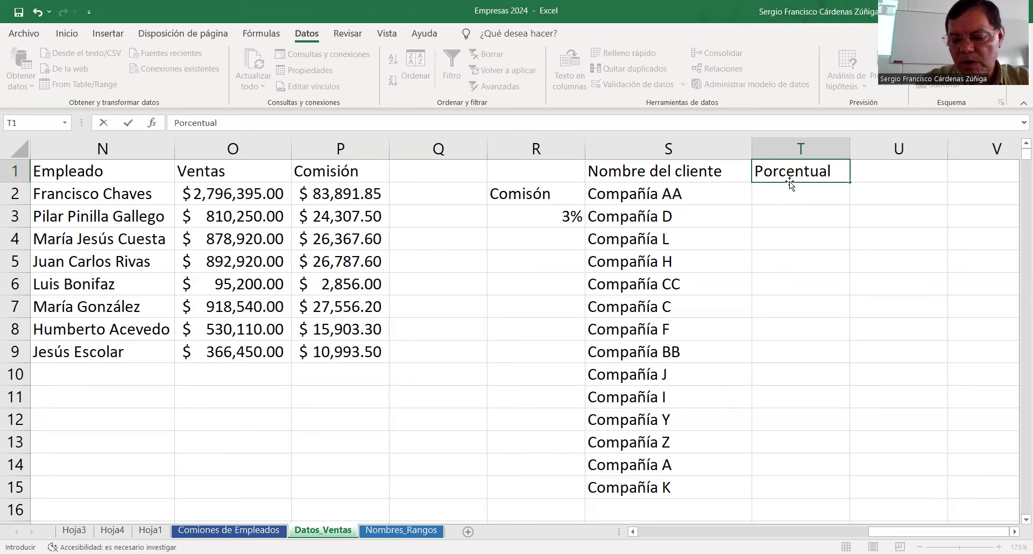
{"action": "key", "text": "Return"}
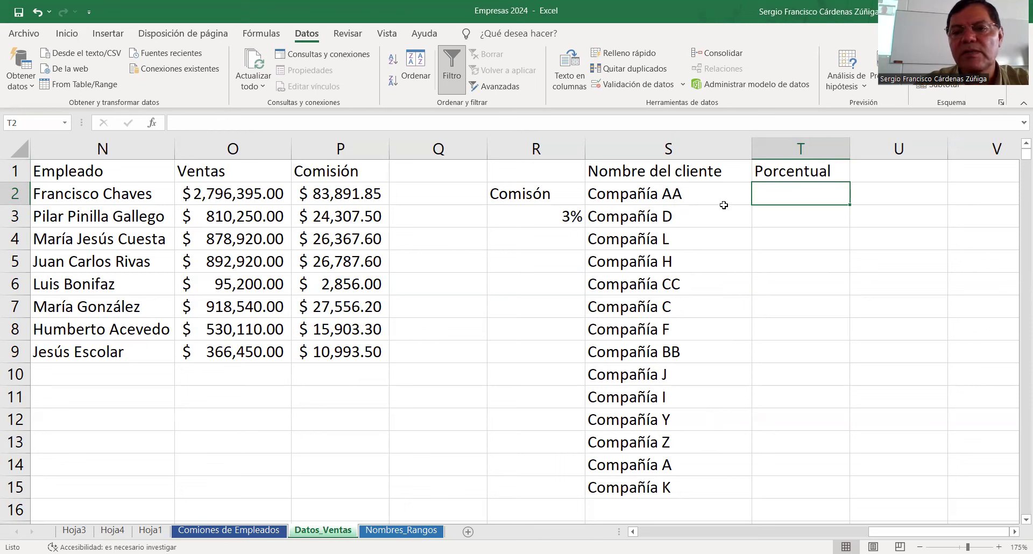
{"action": "left_click_drag", "start_coordinate": [659, 195], "coordinate": [630, 488]}
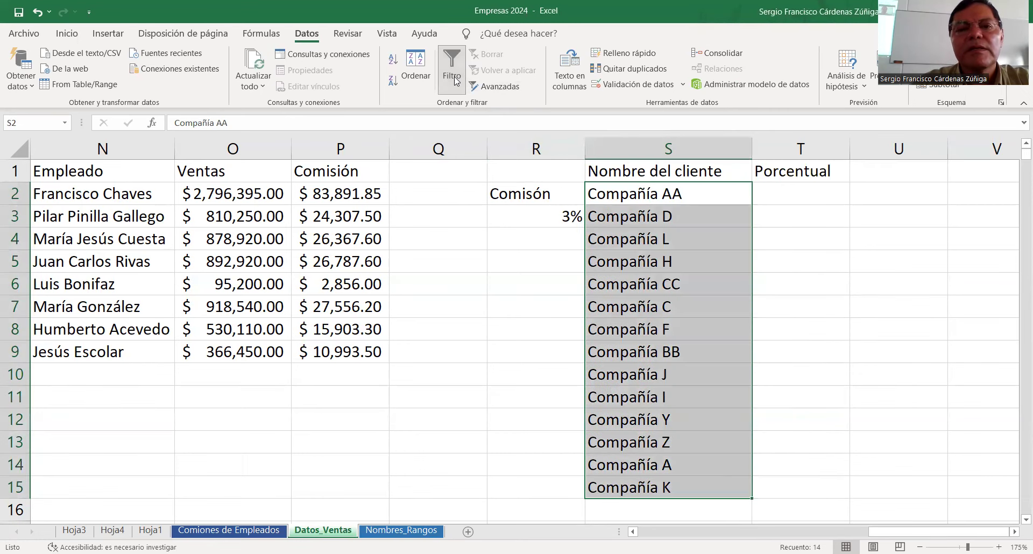
{"action": "left_click", "coordinate": [410, 69]}
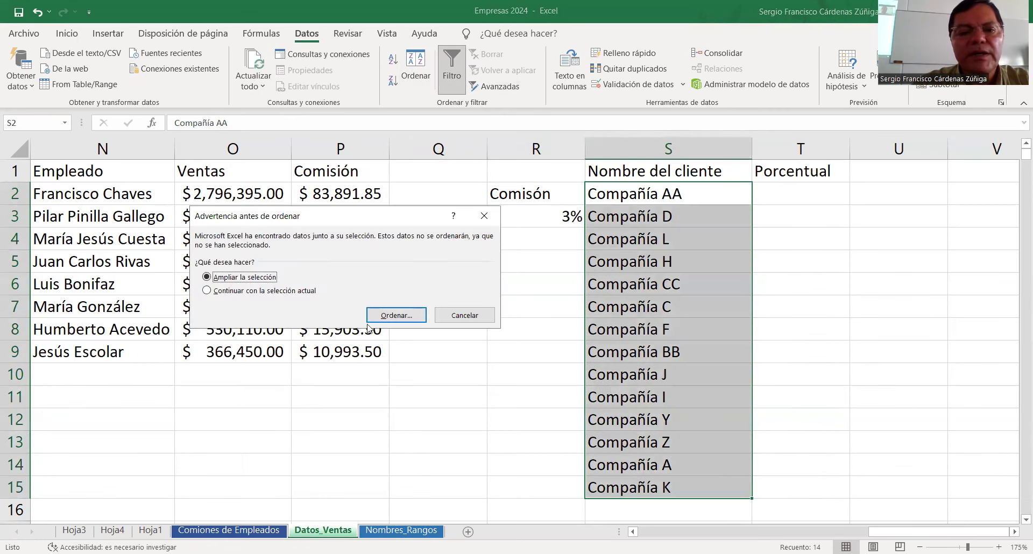
{"action": "left_click", "coordinate": [258, 291]}
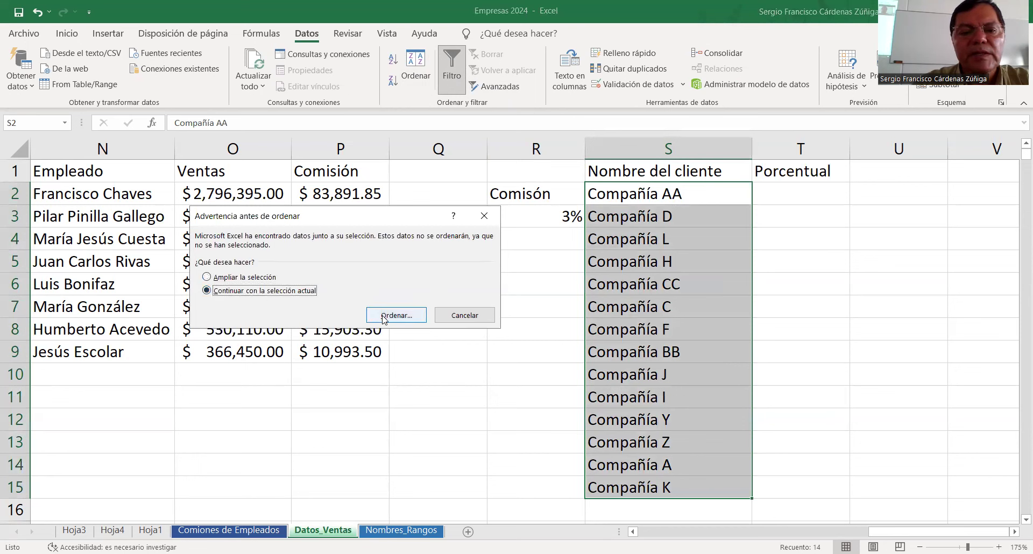
{"action": "left_click", "coordinate": [386, 318]}
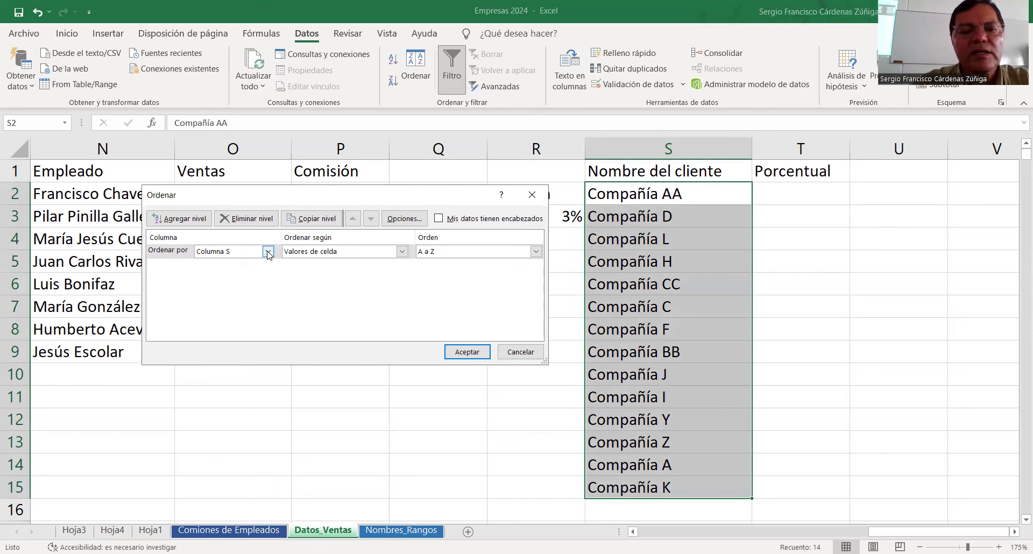
{"action": "left_click", "coordinate": [438, 218]}
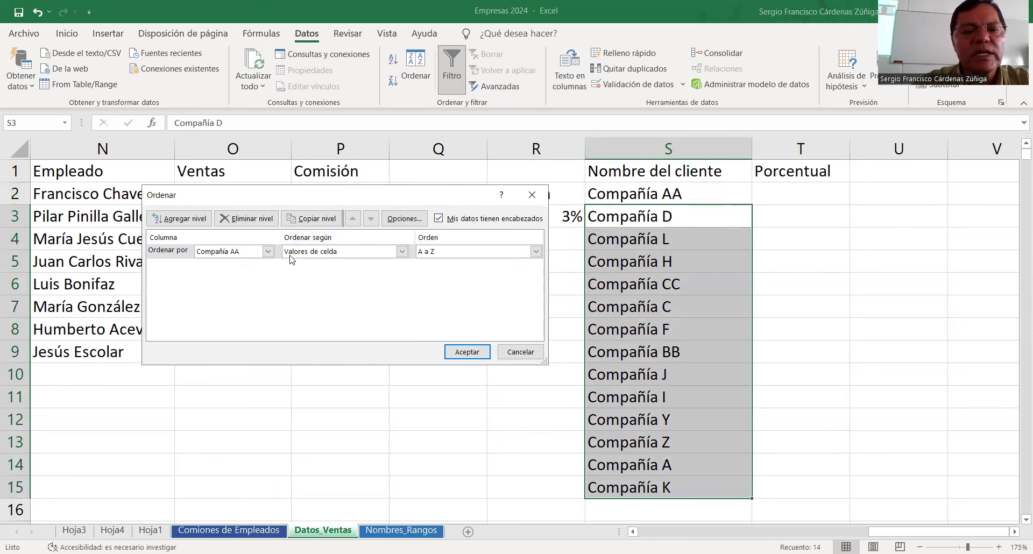
{"action": "left_click", "coordinate": [267, 252]}
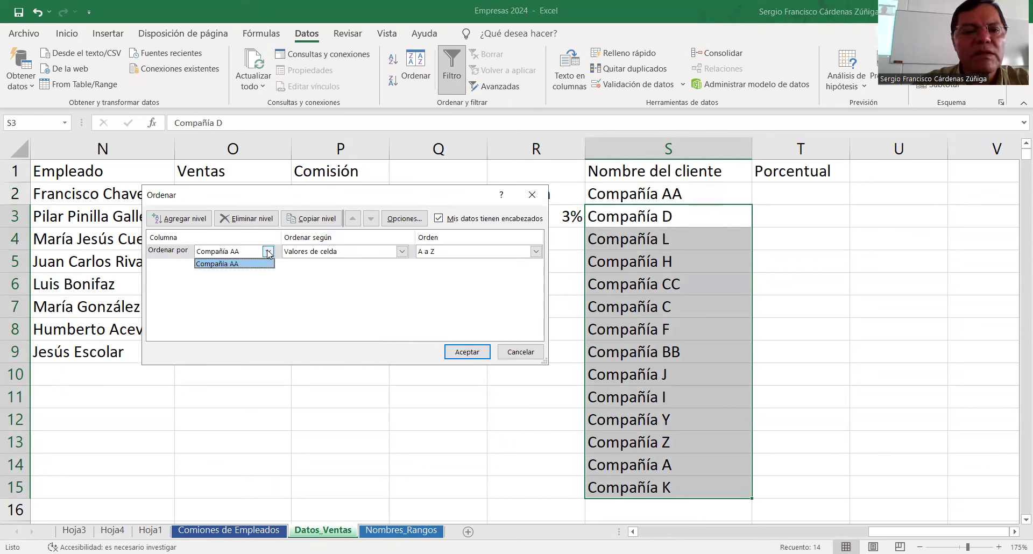
{"action": "left_click", "coordinate": [268, 252]}
{"action": "left_click", "coordinate": [438, 218]}
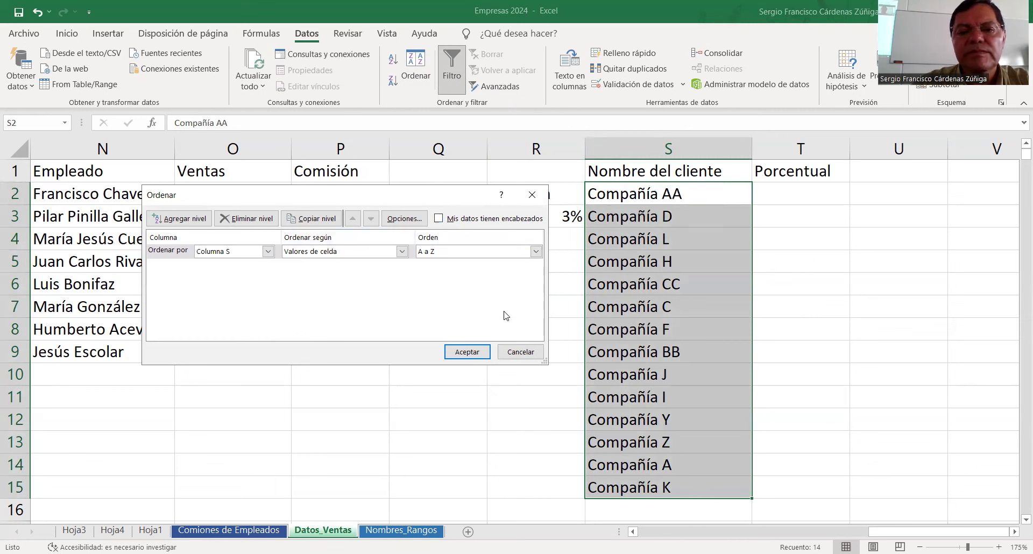
{"action": "left_click", "coordinate": [521, 352]}
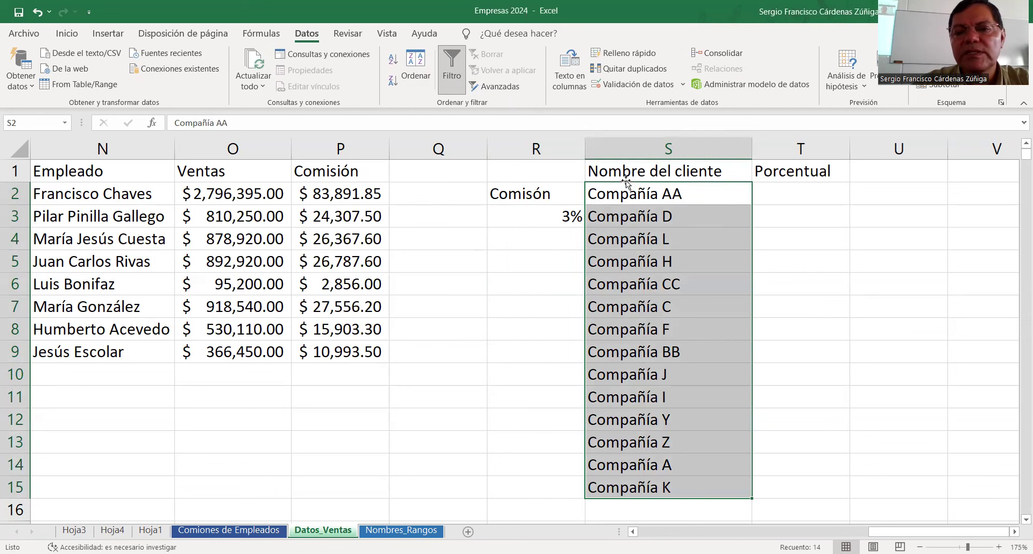
{"action": "left_click", "coordinate": [626, 182]}
Step: Sort only S1:S15 A to Z by Nombre del cliente, treating row 1 as headings
{"action": "key", "text": "Down"}
{"action": "key", "text": "Down"}
{"action": "key", "text": "Down"}
{"action": "left_click_drag", "start_coordinate": [621, 171], "coordinate": [624, 487]}
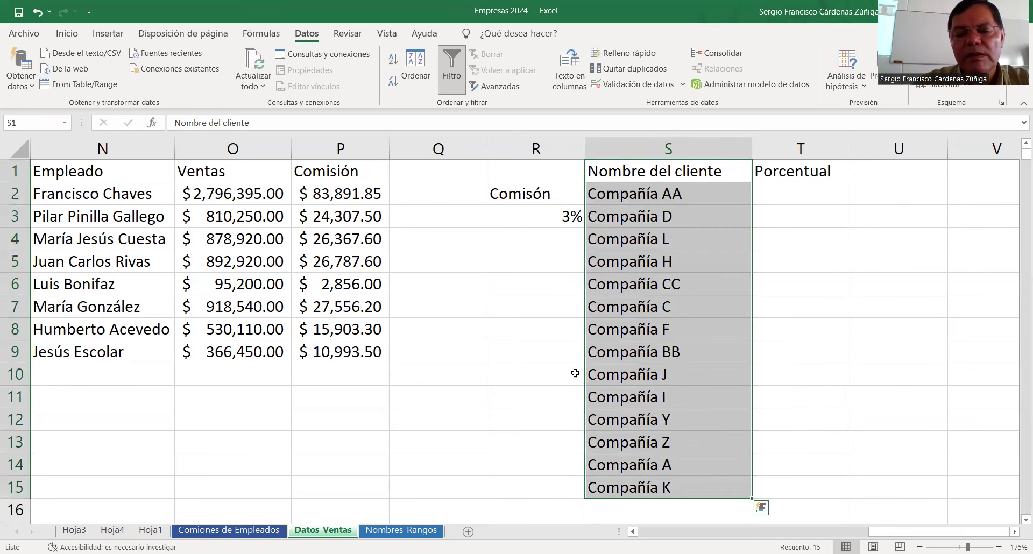
{"action": "left_click", "coordinate": [416, 66]}
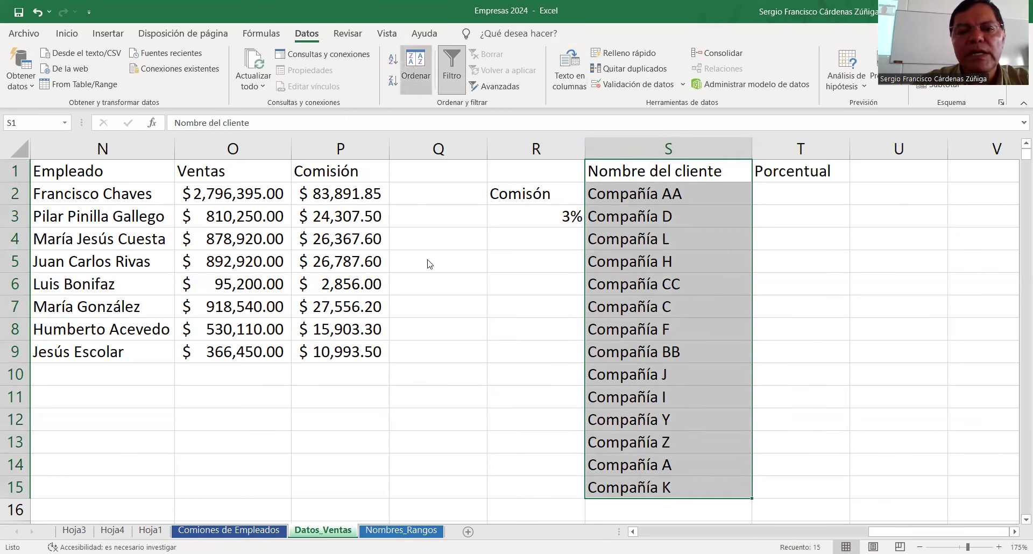
{"action": "left_click", "coordinate": [277, 291]}
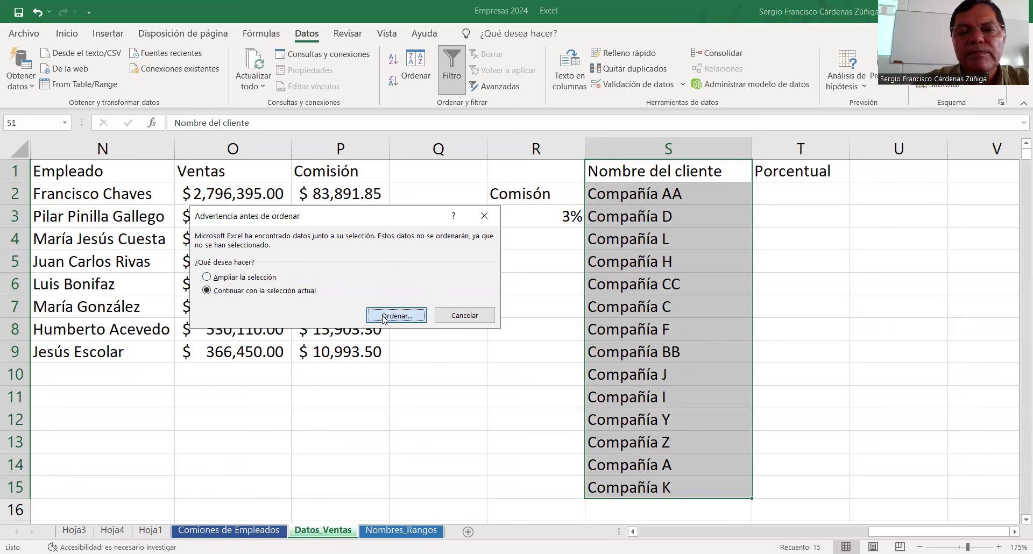
{"action": "left_click", "coordinate": [403, 323]}
{"action": "left_click", "coordinate": [439, 219]}
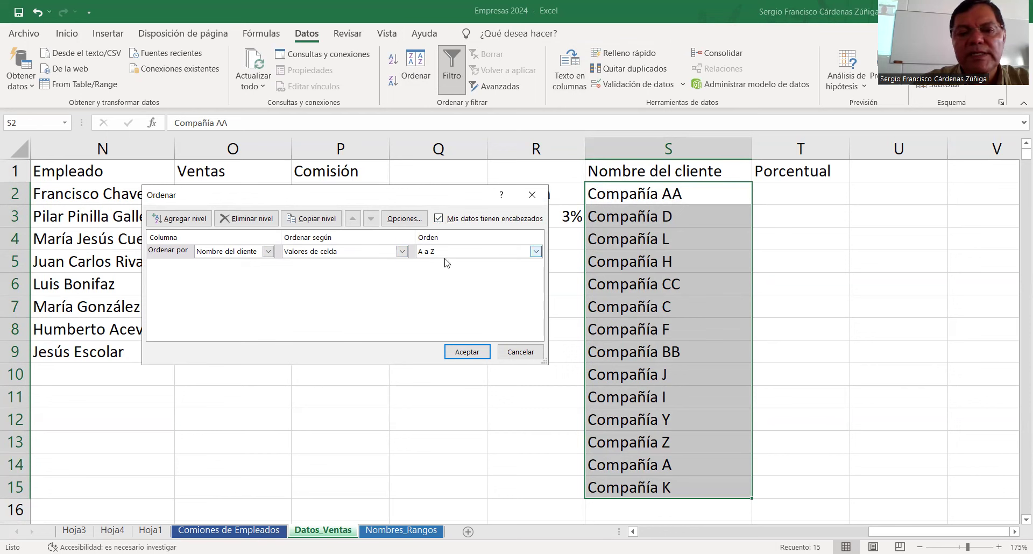
{"action": "left_click", "coordinate": [478, 352]}
{"action": "left_click", "coordinate": [696, 287]}
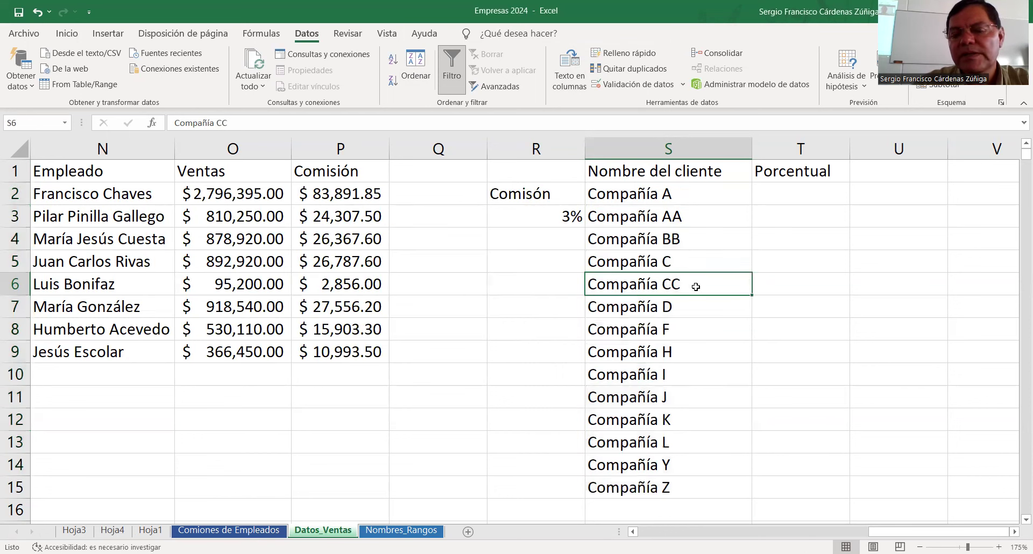
Step: Enter a 6% rate for Compañía AA and 4.5 for Compañía BB in column T
{"action": "left_click", "coordinate": [796, 194]}
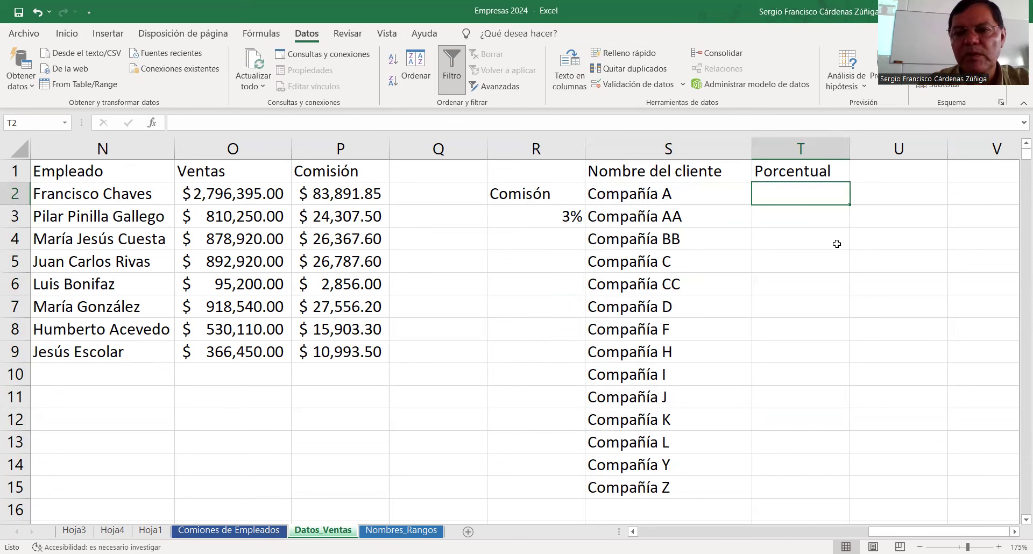
{"action": "left_click", "coordinate": [815, 219]}
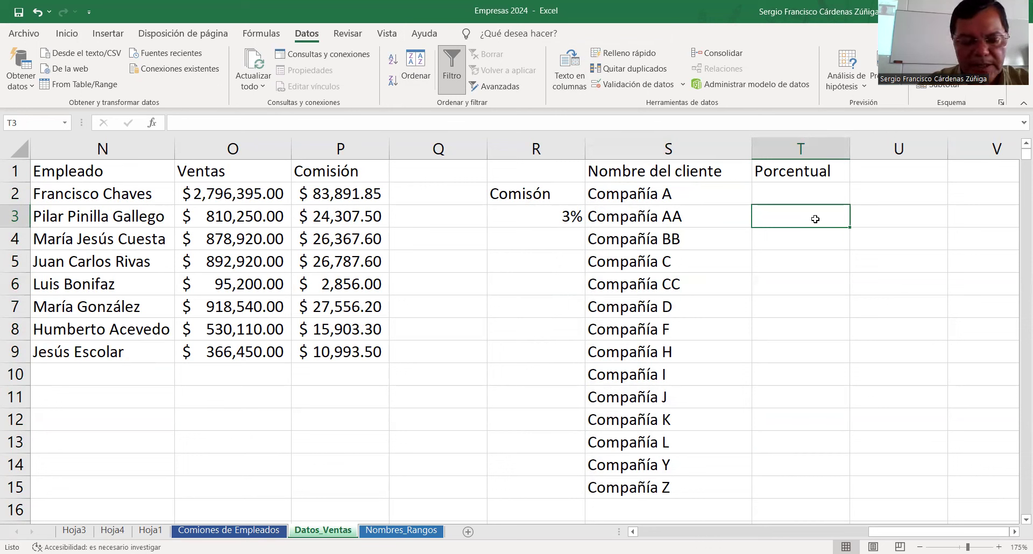
{"action": "type", "text": "6%"}
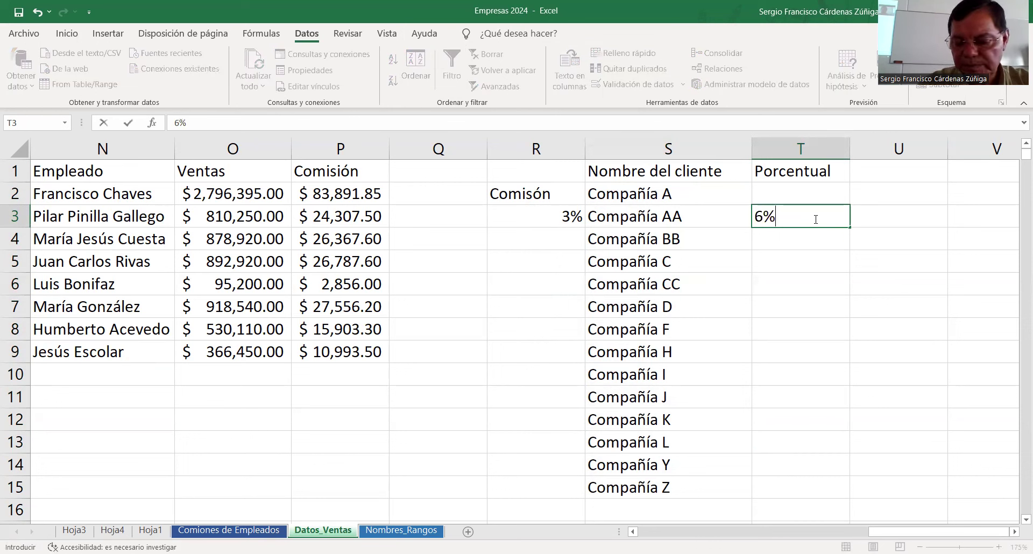
{"action": "key", "text": "Return"}
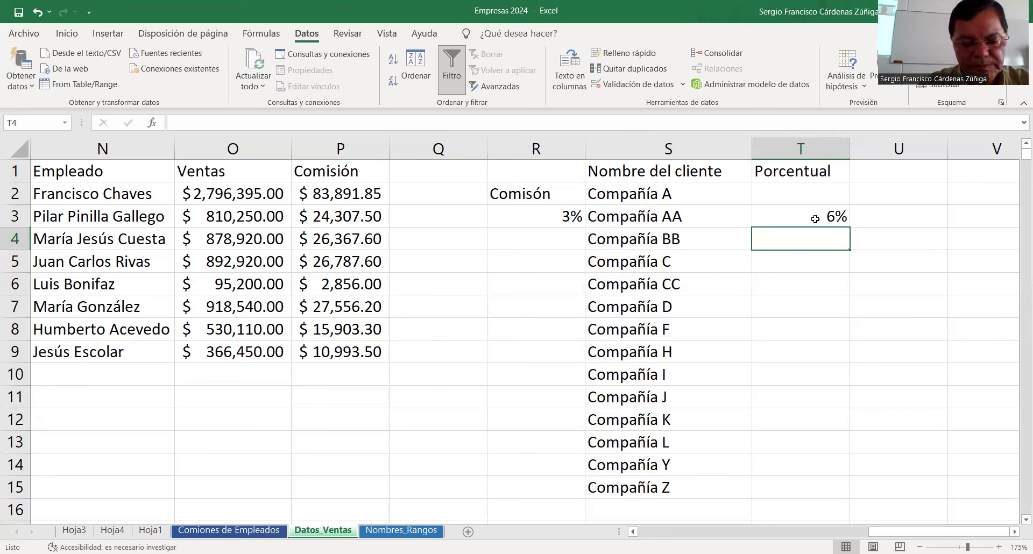
{"action": "left_click", "coordinate": [816, 219]}
{"action": "key", "text": "Return"}
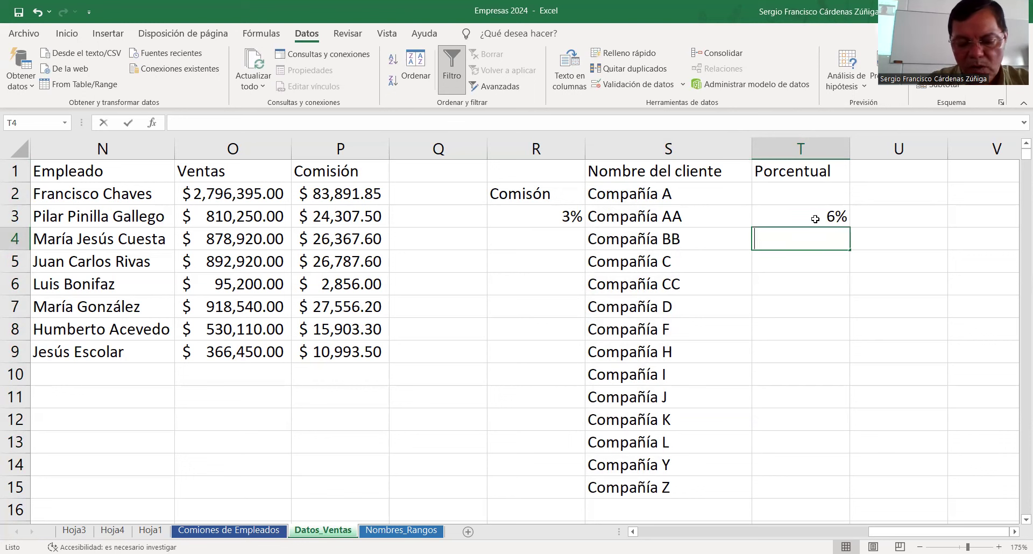
{"action": "type", "text": "4.5"}
{"action": "key", "text": "Return"}
Step: Enter 7.50% for Compañía CC, correct BB to 4.5%, and give Compañía H 4%
{"action": "key", "text": "Up"}
{"action": "key", "text": "Up"}
{"action": "key", "text": "Down"}
{"action": "key", "text": "Down"}
{"action": "key", "text": "Down"}
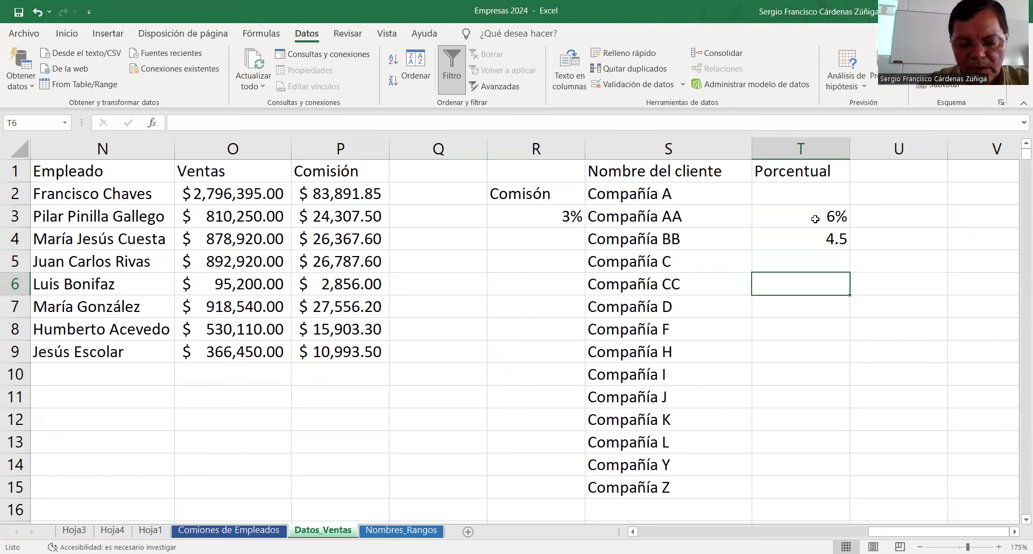
{"action": "type", "text": "7.5"}
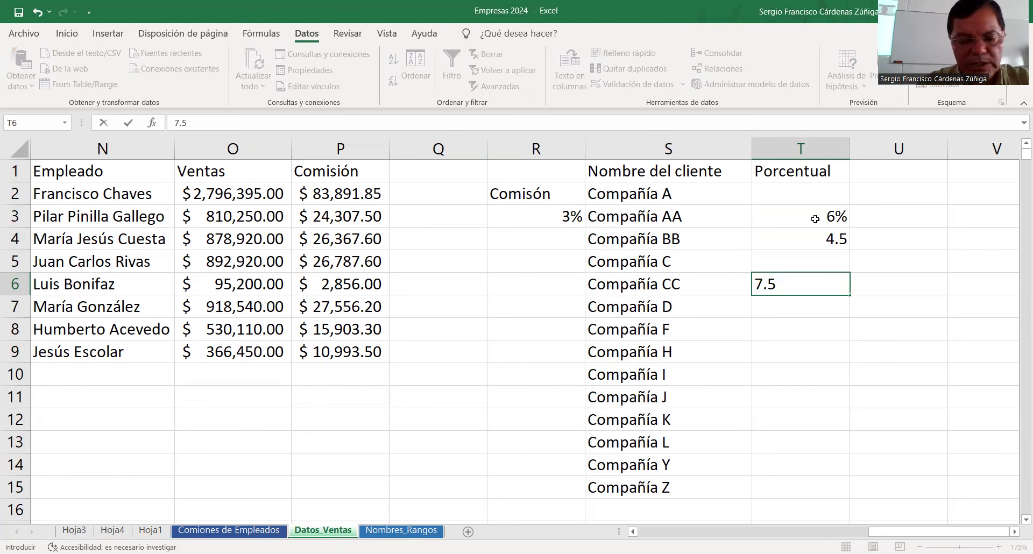
{"action": "type", "text": "0%"}
{"action": "key", "text": "Up"}
{"action": "key", "text": "Up"}
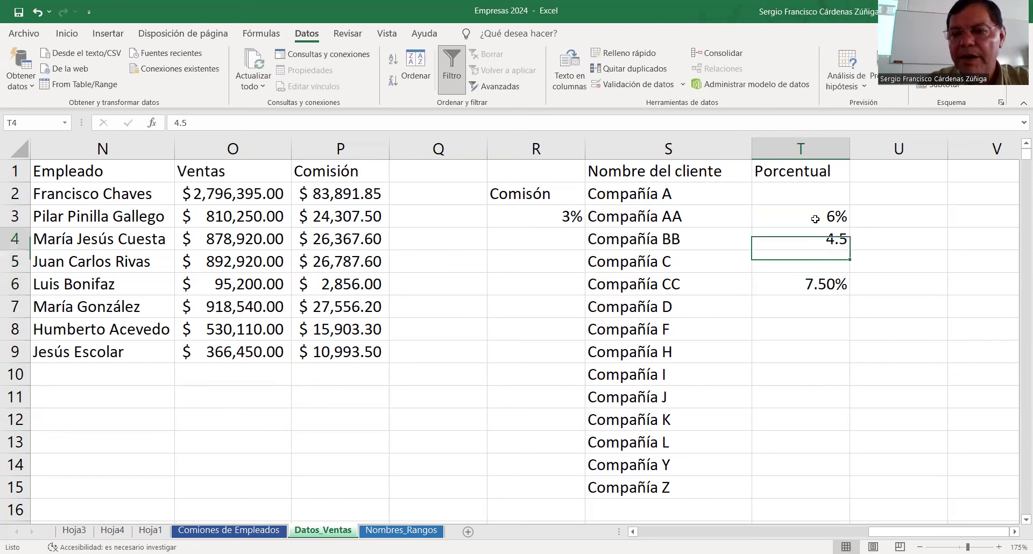
{"action": "key", "text": "Down"}
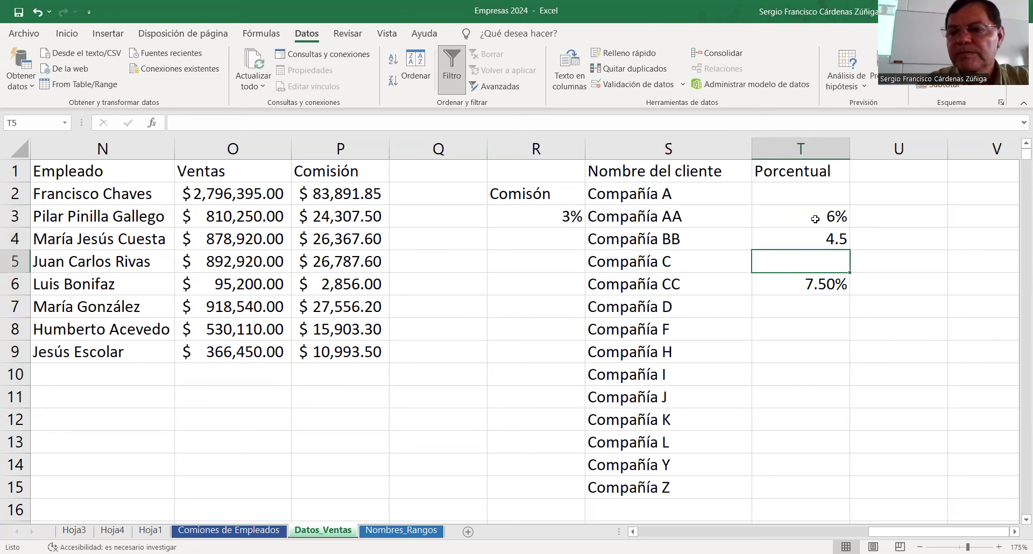
{"action": "key", "text": "Up"}
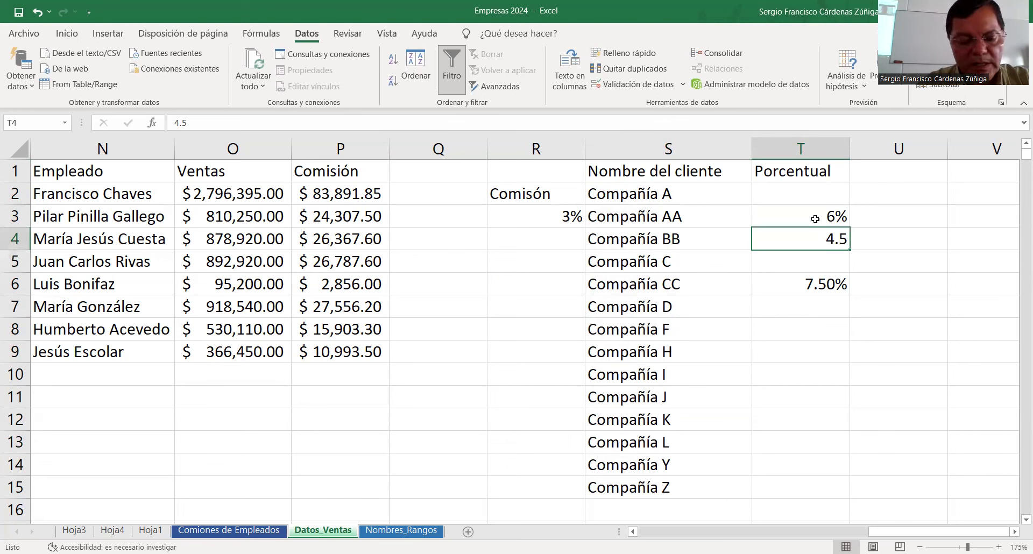
{"action": "type", "text": "4.5%"}
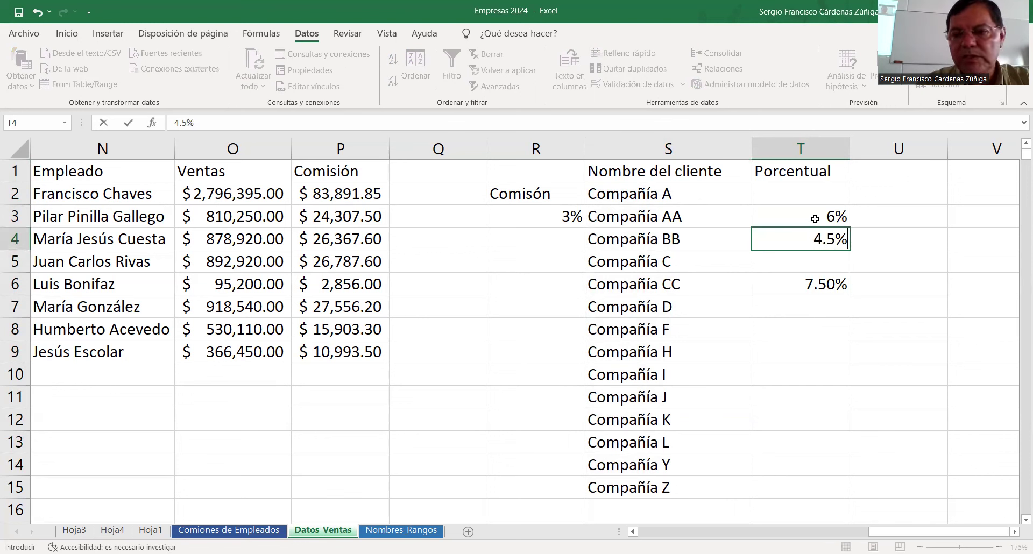
{"action": "key", "text": "Return"}
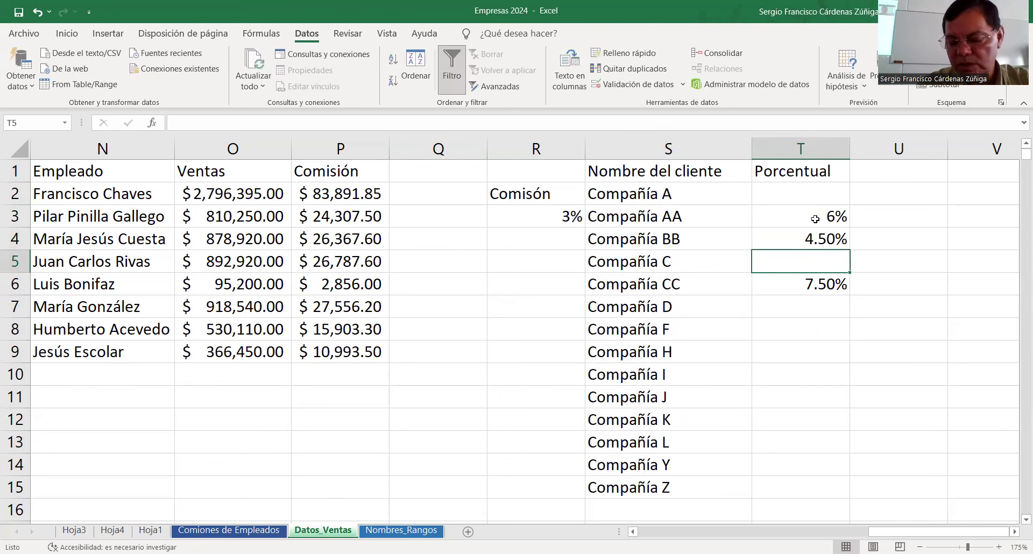
{"action": "key", "text": "Down"}
{"action": "key", "text": "Down"}
{"action": "key", "text": "Down"}
{"action": "key", "text": "Down"}
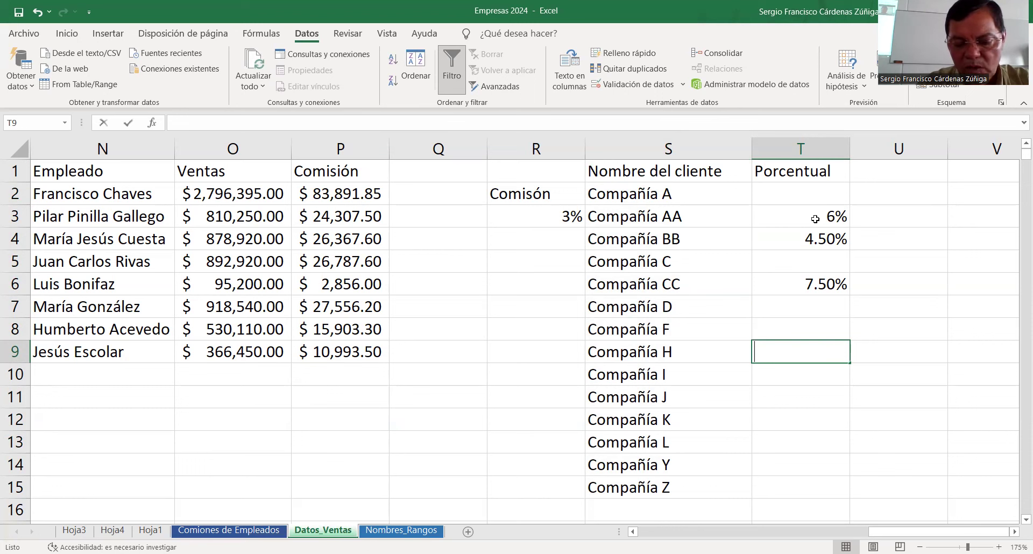
{"action": "type", "text": "4%"}
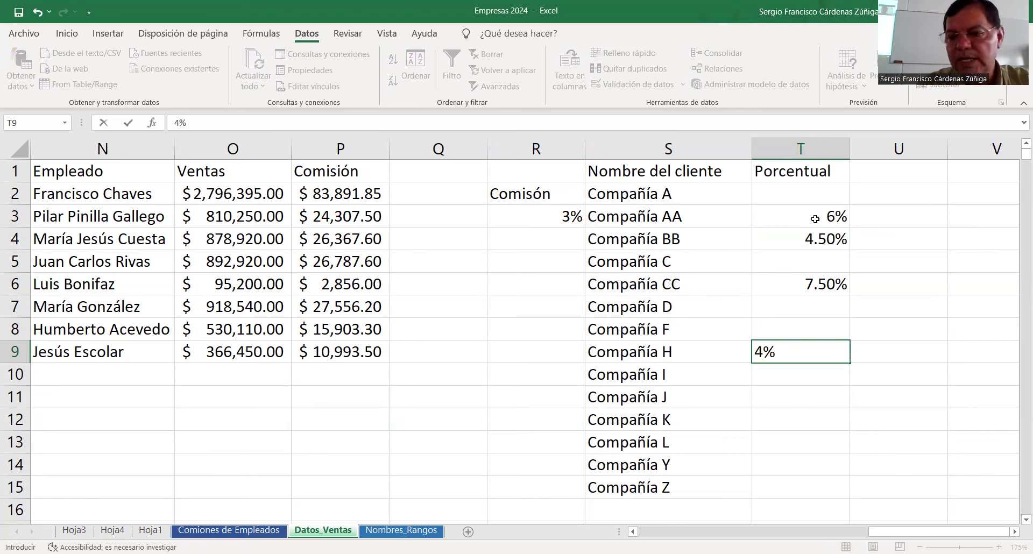
{"action": "key", "text": "Up"}
{"action": "key", "text": "Up"}
{"action": "key", "text": "Up"}
{"action": "key", "text": "Up"}
{"action": "key", "text": "Up"}
{"action": "key", "text": "Up"}
{"action": "key", "text": "Up"}
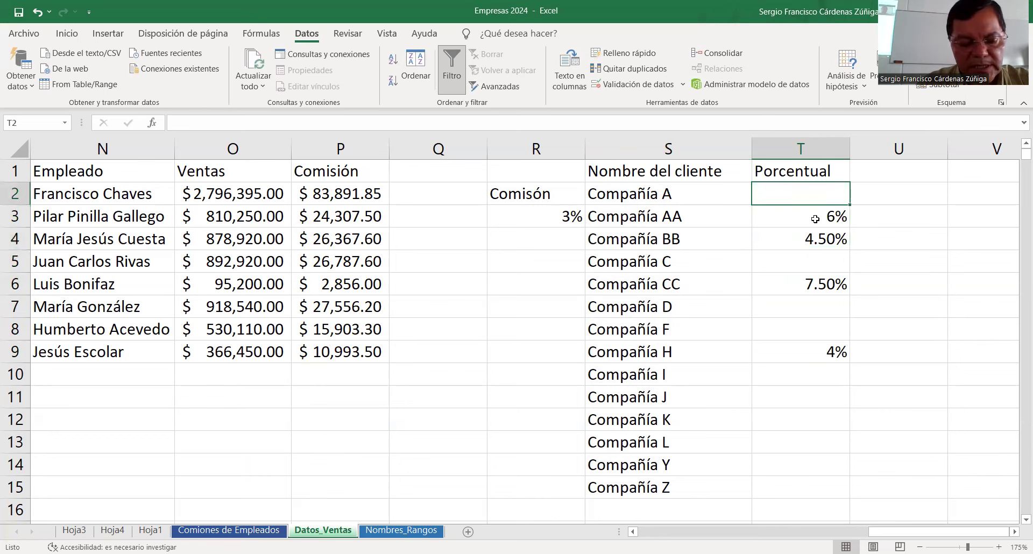
Step: Enter 2.5% for Compañía A and copy it to Compañía C, D and F
{"action": "type", "text": "2.5%"}
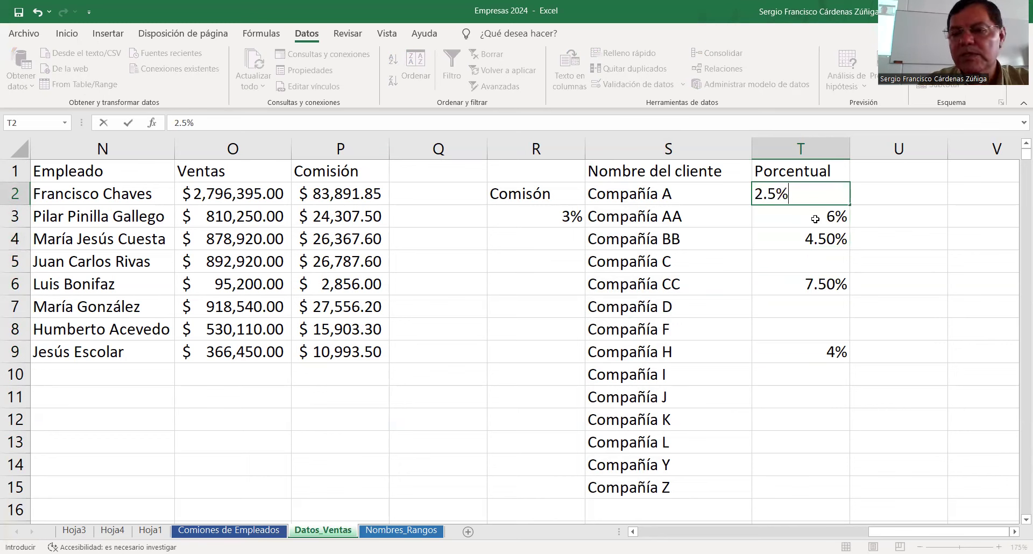
{"action": "key", "text": "Return"}
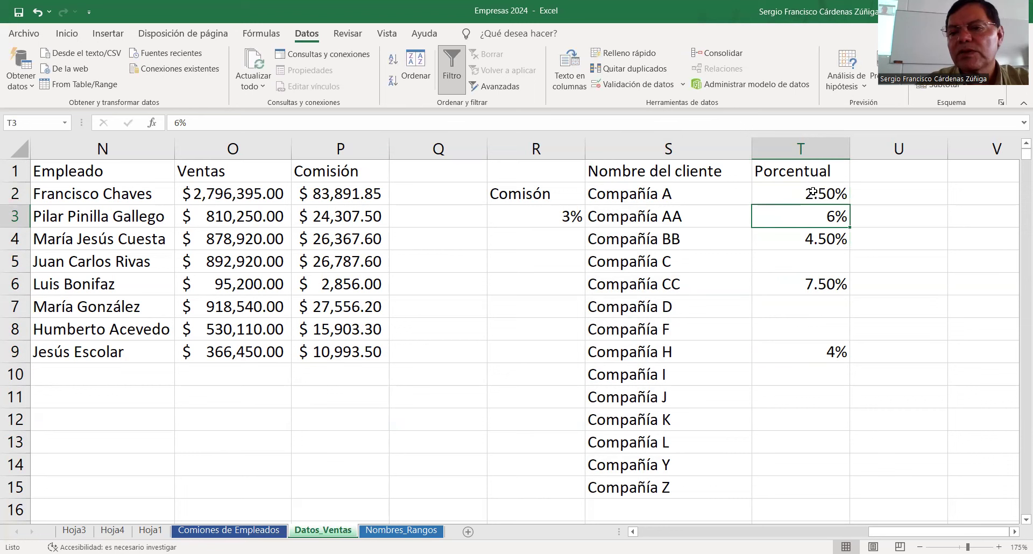
{"action": "left_click", "coordinate": [813, 192]}
{"action": "key", "text": "ctrl+c"}
{"action": "left_click", "coordinate": [822, 264]}
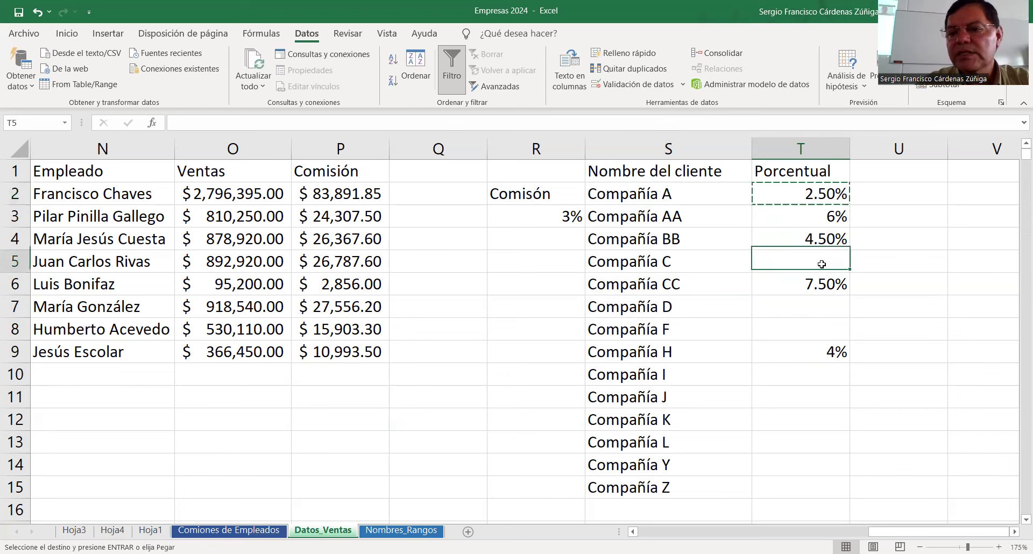
{"action": "key", "text": "ctrl+v"}
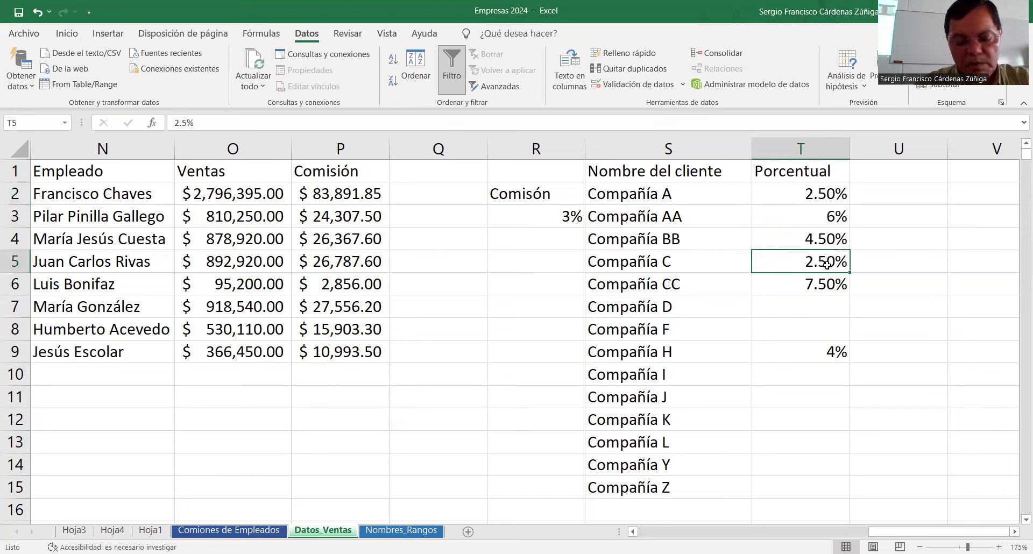
{"action": "key", "text": "ctrl+c"}
{"action": "left_click_drag", "start_coordinate": [843, 299], "coordinate": [845, 335]}
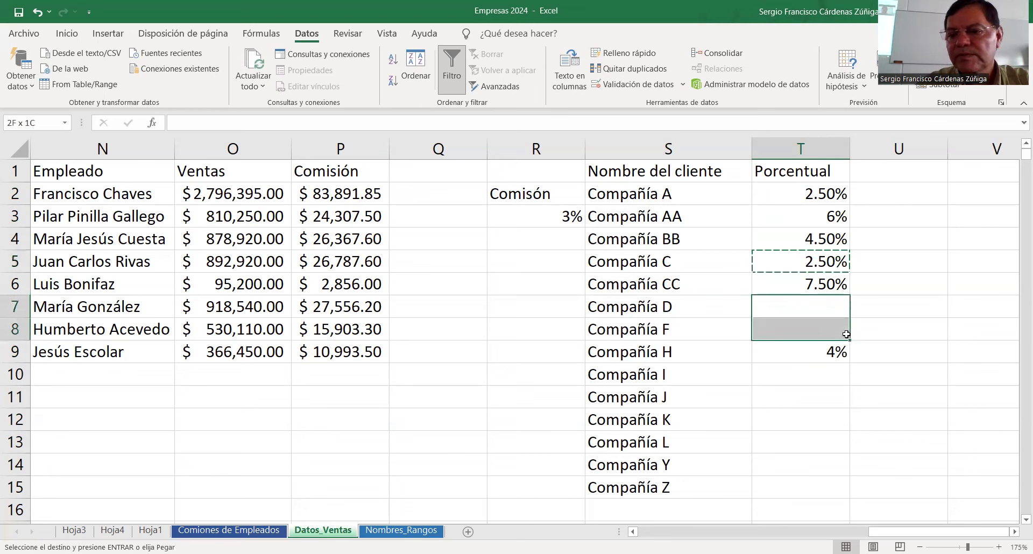
{"action": "key", "text": "ctrl+v"}
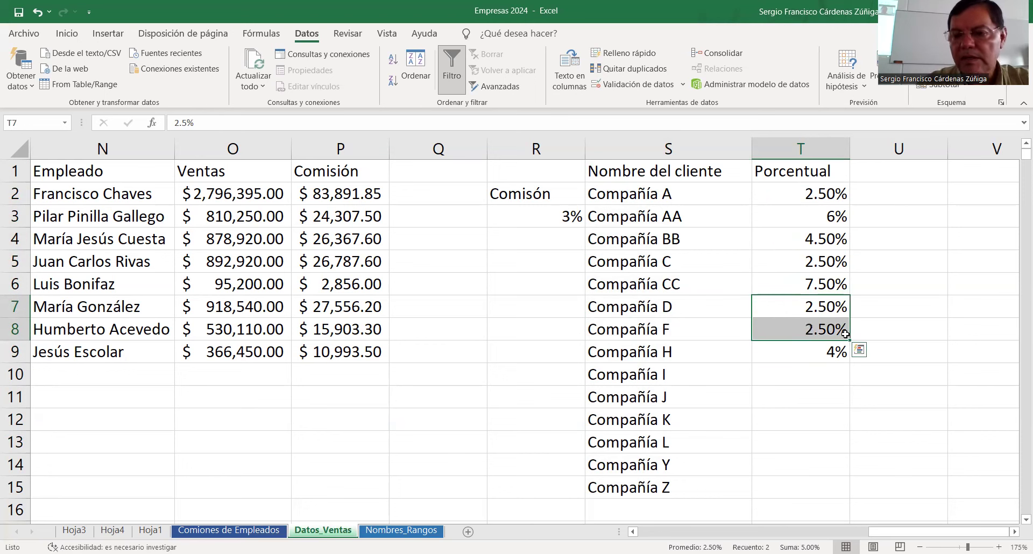
Step: Copy 2.50% to Compañía I and fill it down through Compañía Z
{"action": "left_click", "coordinate": [816, 335]}
{"action": "key", "text": "ctrl+c"}
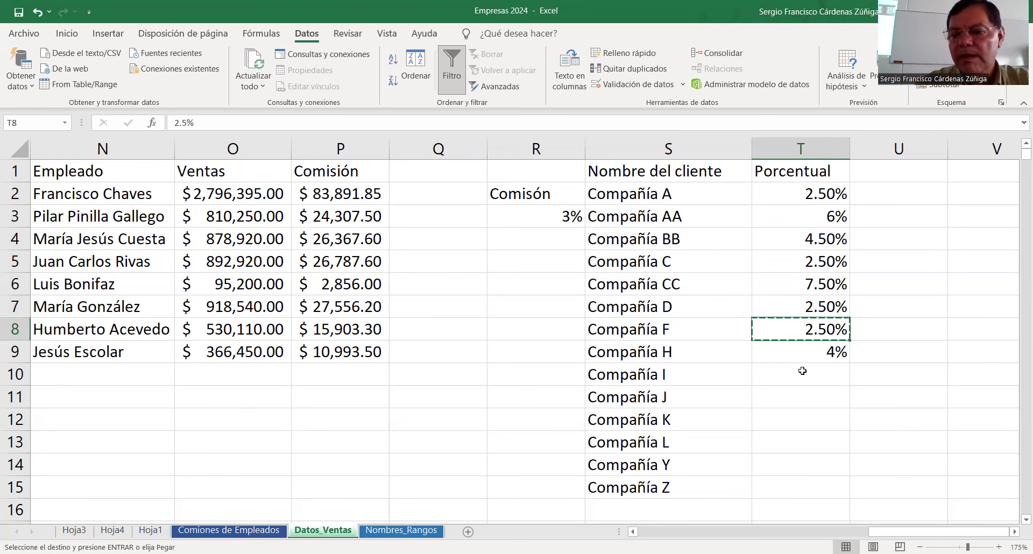
{"action": "left_click", "coordinate": [799, 371]}
{"action": "key", "text": "Return"}
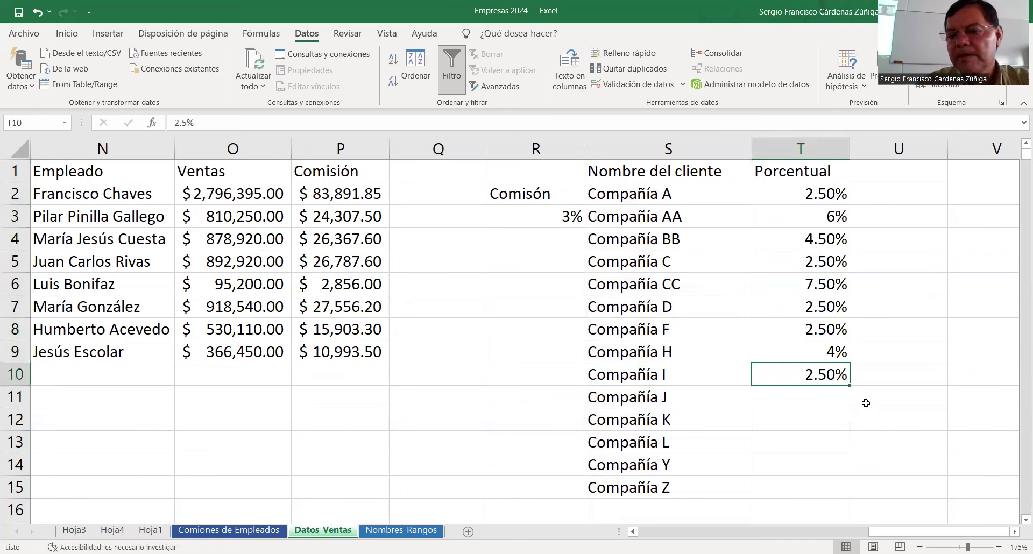
{"action": "left_click_drag", "start_coordinate": [849, 385], "coordinate": [849, 498]}
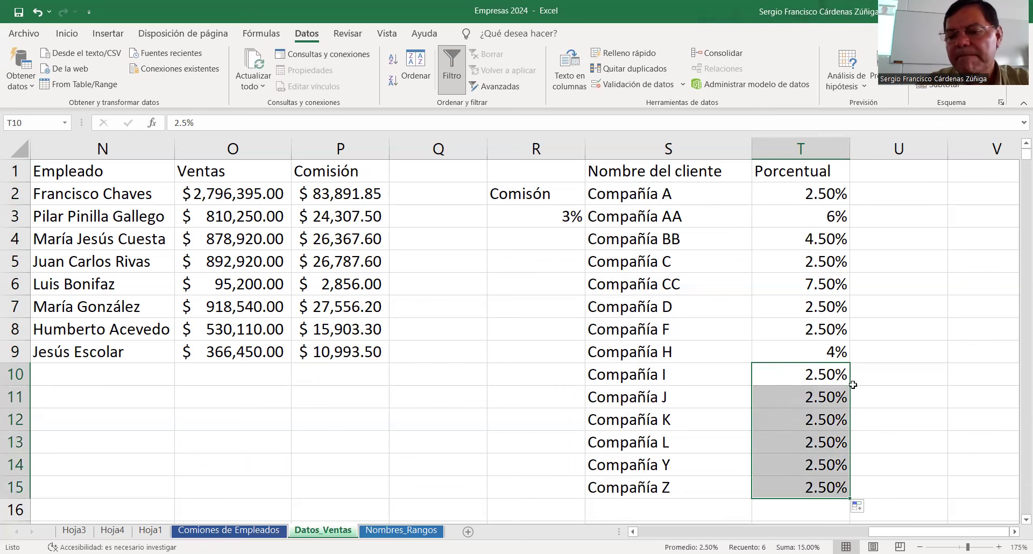
{"action": "left_click", "coordinate": [796, 339]}
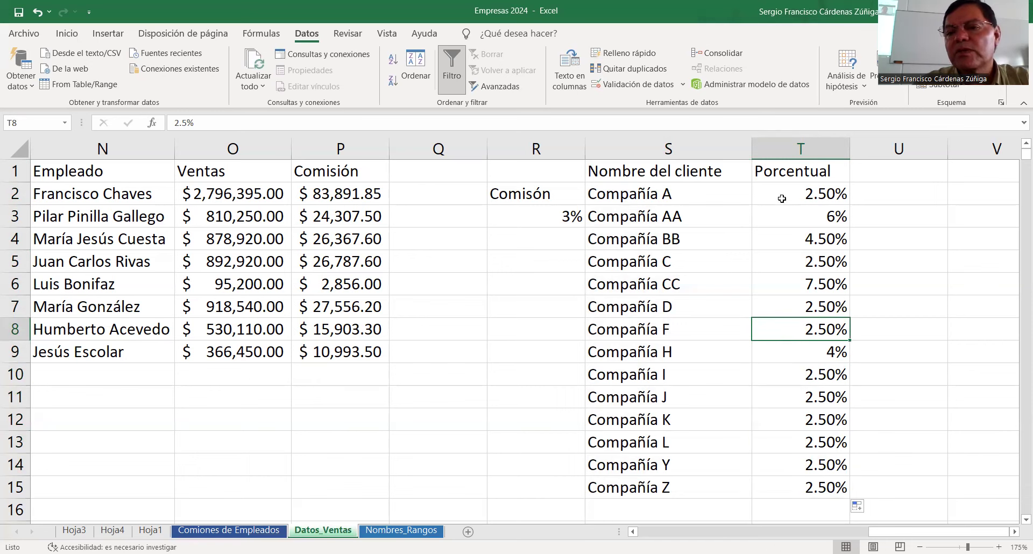
Step: Format the T2:T15 rates with one decimal place, e.g. 2.5%, 6.0%, 4.0%
{"action": "left_click_drag", "start_coordinate": [783, 188], "coordinate": [797, 486]}
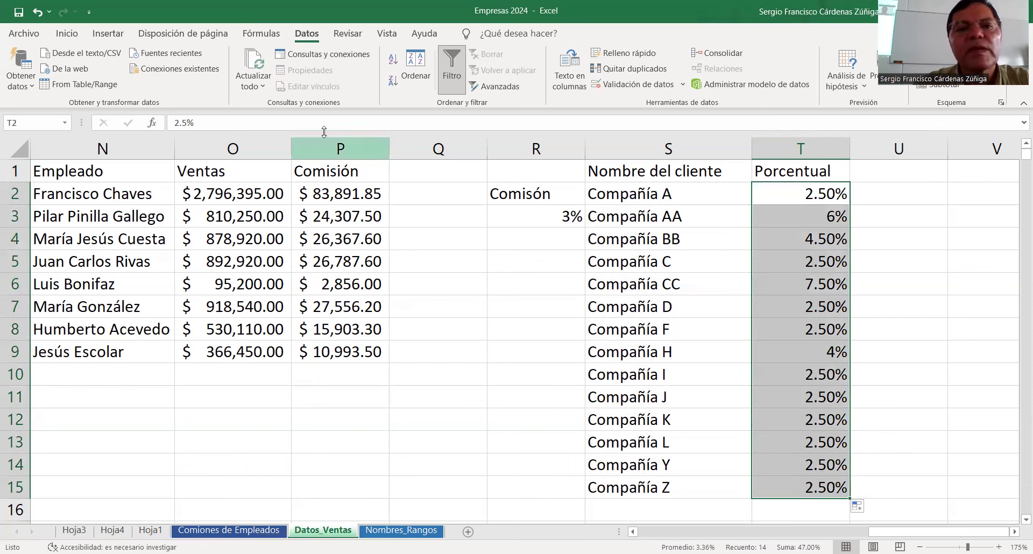
{"action": "left_click", "coordinate": [66, 35]}
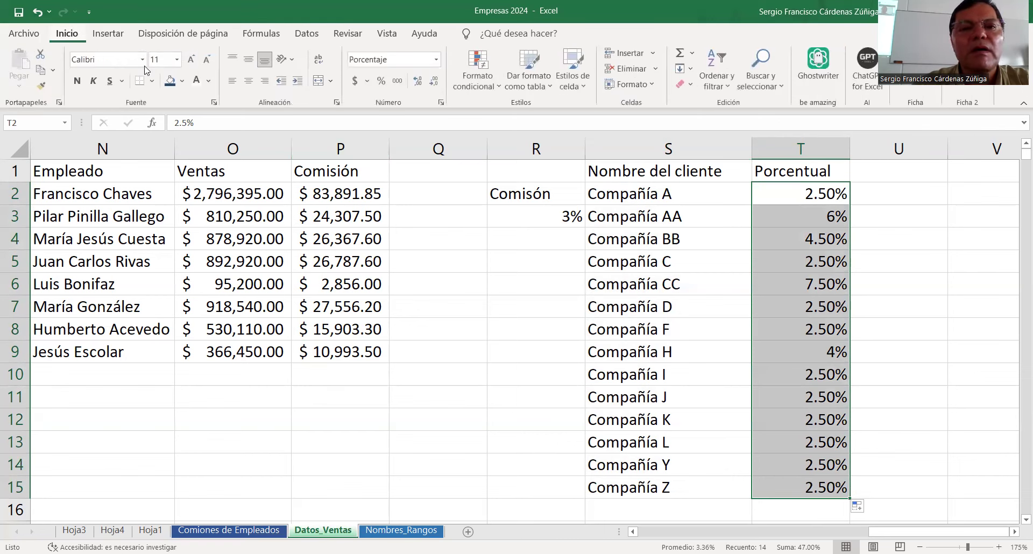
{"action": "left_click", "coordinate": [422, 86]}
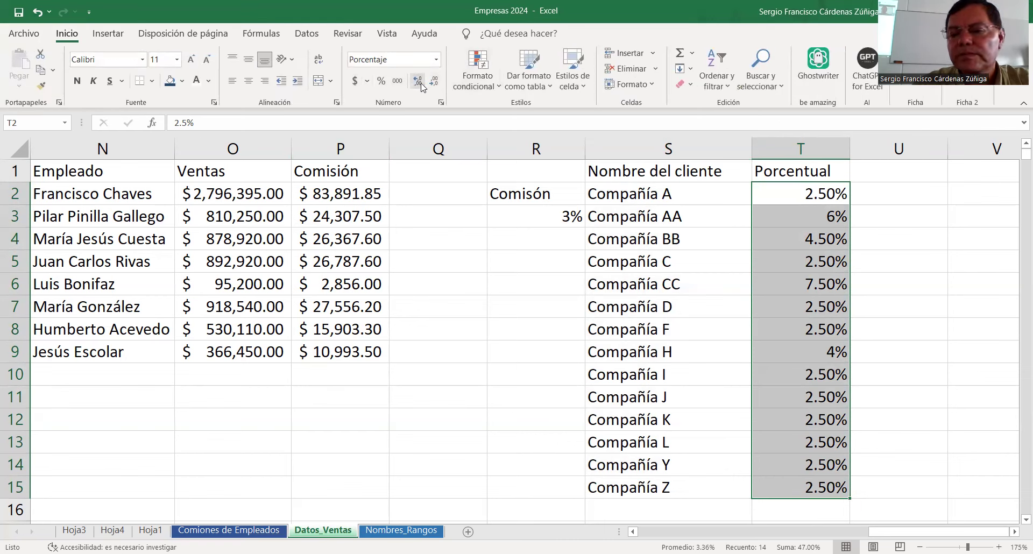
{"action": "left_click", "coordinate": [432, 86]}
{"action": "left_click", "coordinate": [432, 86]}
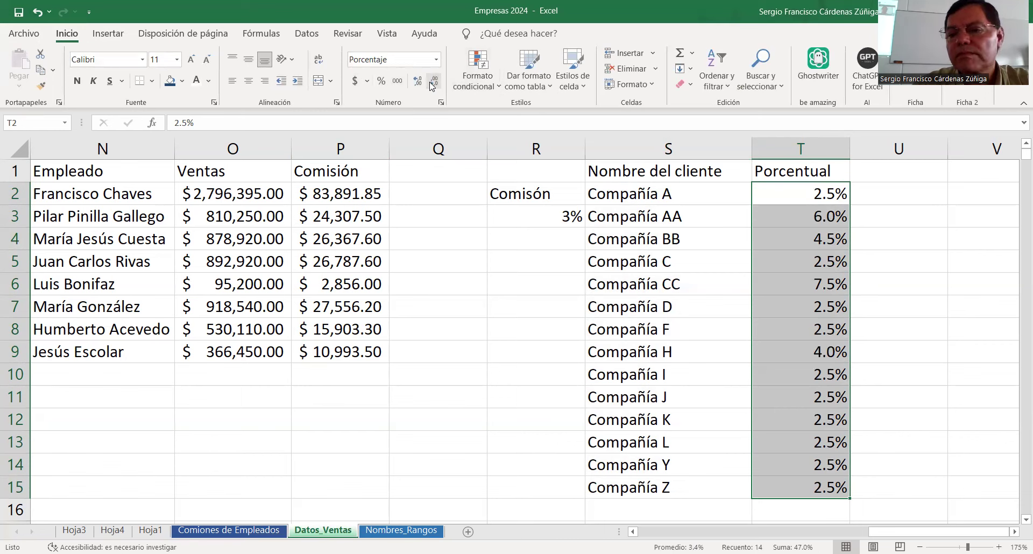
{"action": "left_click", "coordinate": [857, 352]}
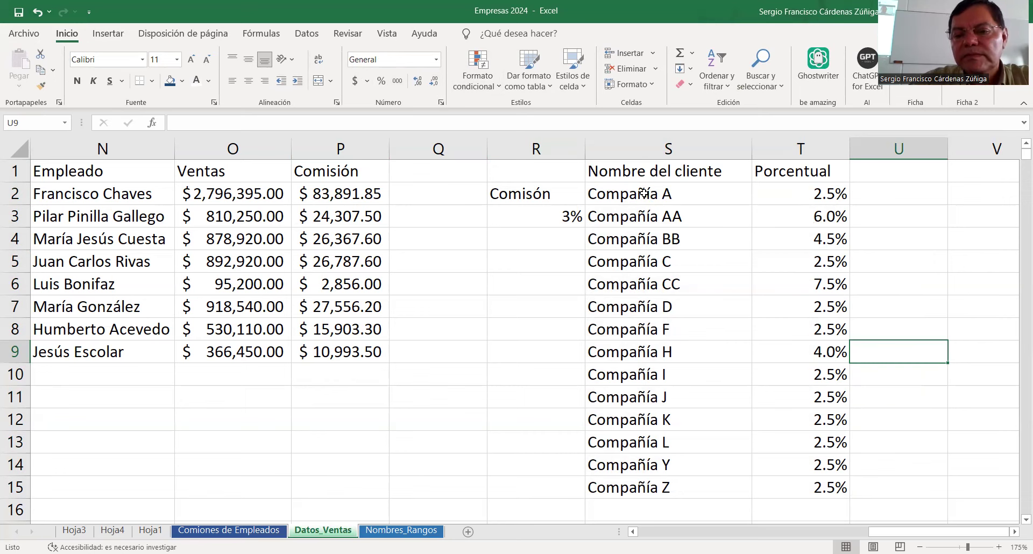
Step: Scroll back left to column A and select the Nombre del cliente header cell
{"action": "left_click", "coordinate": [1015, 533]}
{"action": "left_click", "coordinate": [1014, 532]}
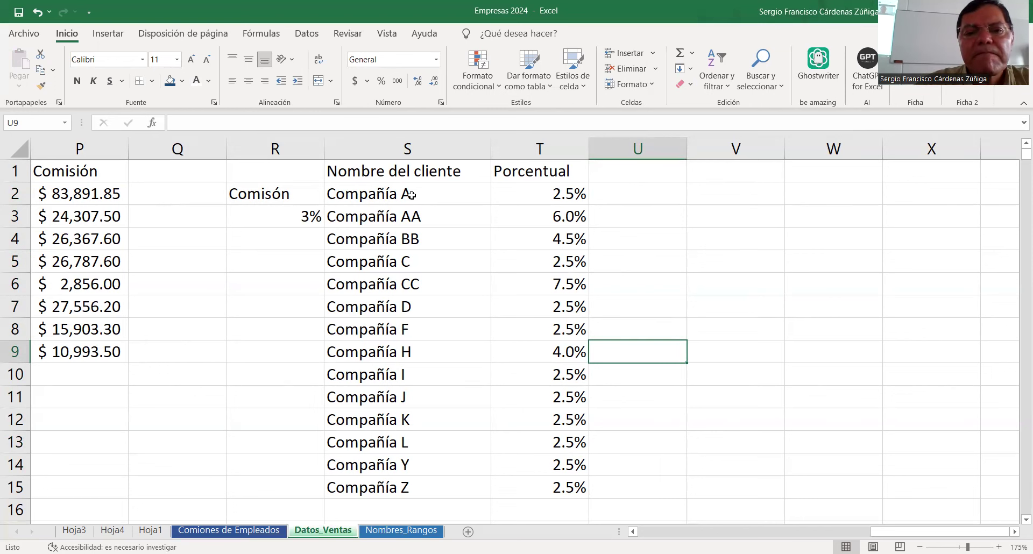
{"action": "left_click_drag", "start_coordinate": [967, 531], "coordinate": [943, 529]}
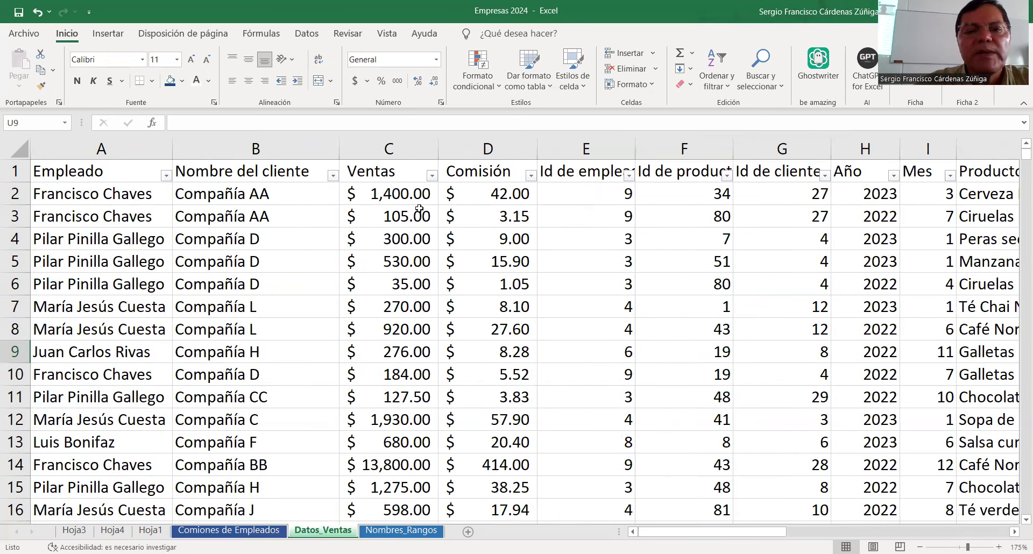
{"action": "left_click", "coordinate": [313, 173]}
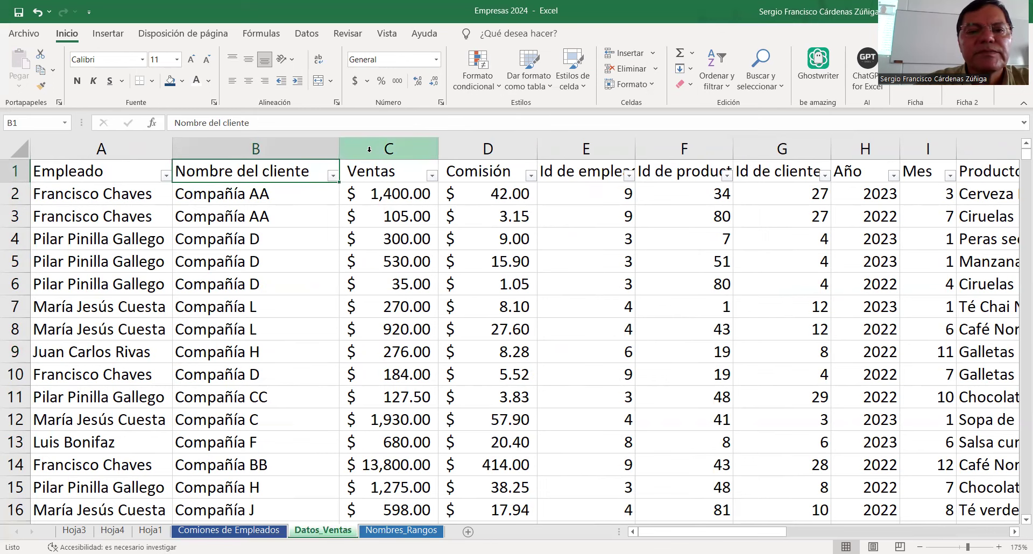
Step: Insert a blank column before Comisión and give it the heading 'Descuento'
{"action": "left_click", "coordinate": [455, 149]}
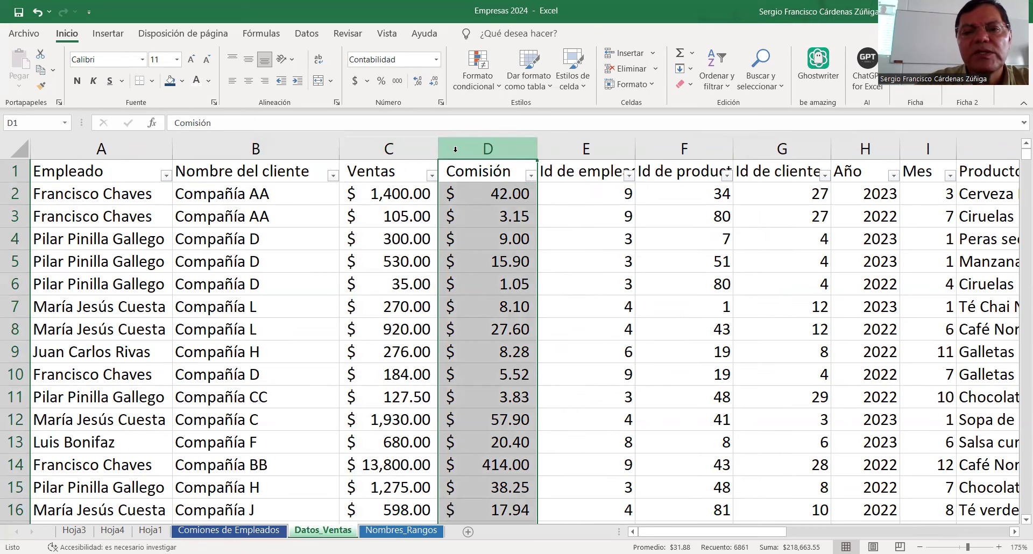
{"action": "right_click", "coordinate": [456, 150]}
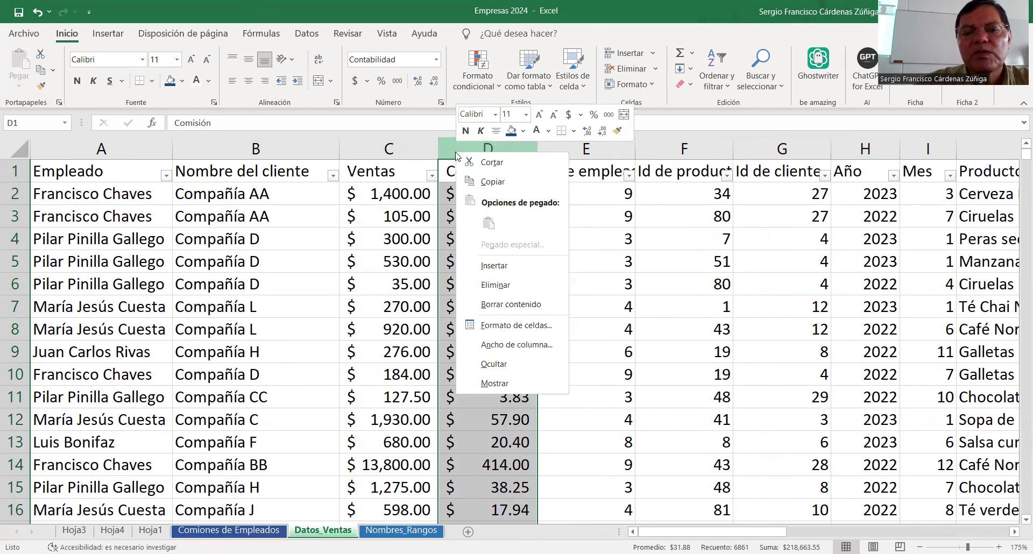
{"action": "left_click", "coordinate": [494, 266]}
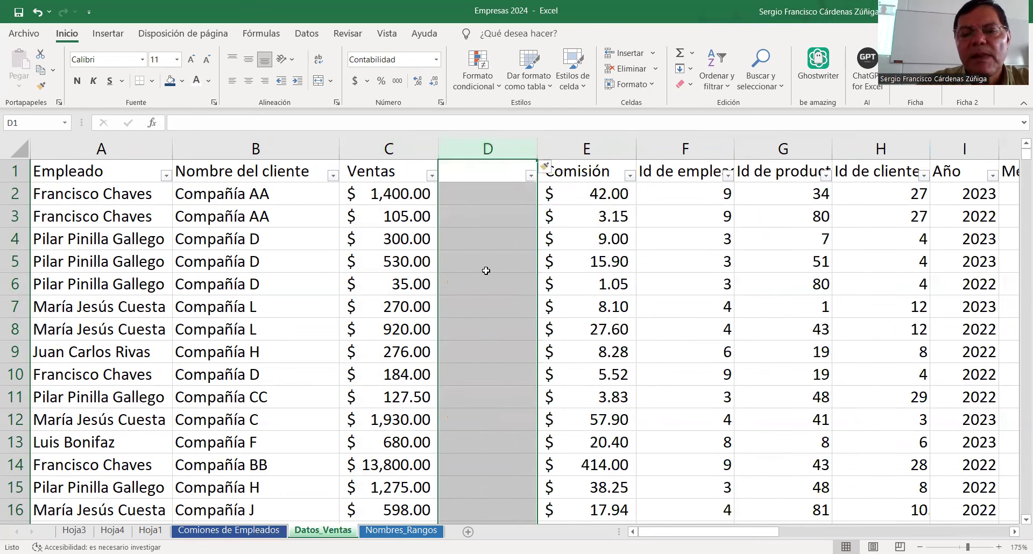
{"action": "left_click", "coordinate": [481, 182]}
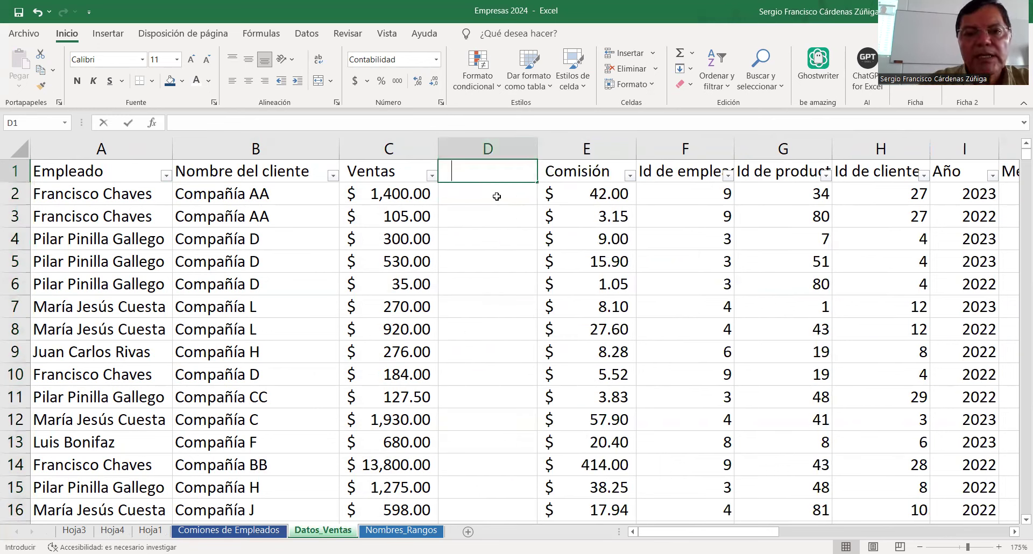
{"action": "type", "text": "Descuento"}
{"action": "key", "text": "Return"}
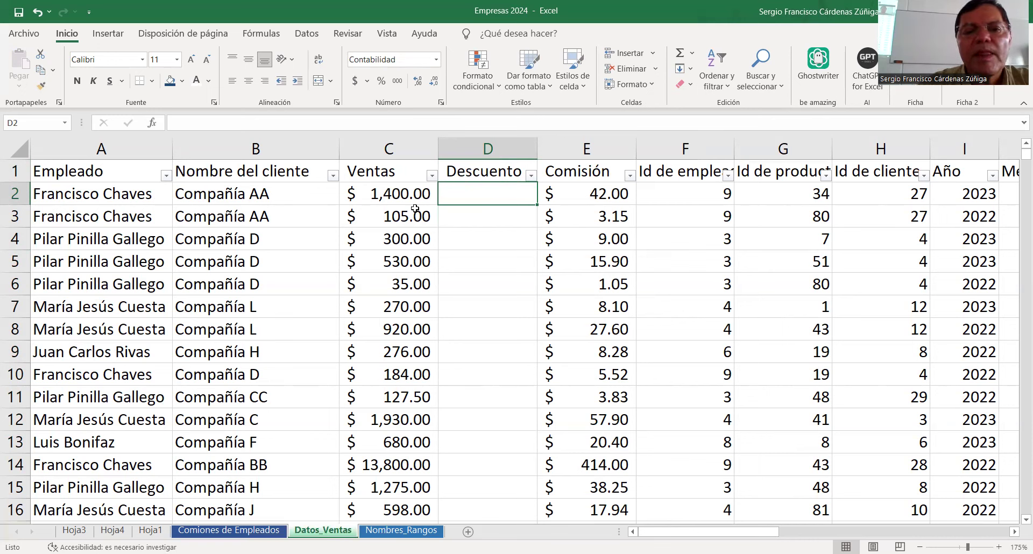
Step: Start the D2 formula as =SI(B2=T2, testing the client against Compañía A
{"action": "type", "text": "="}
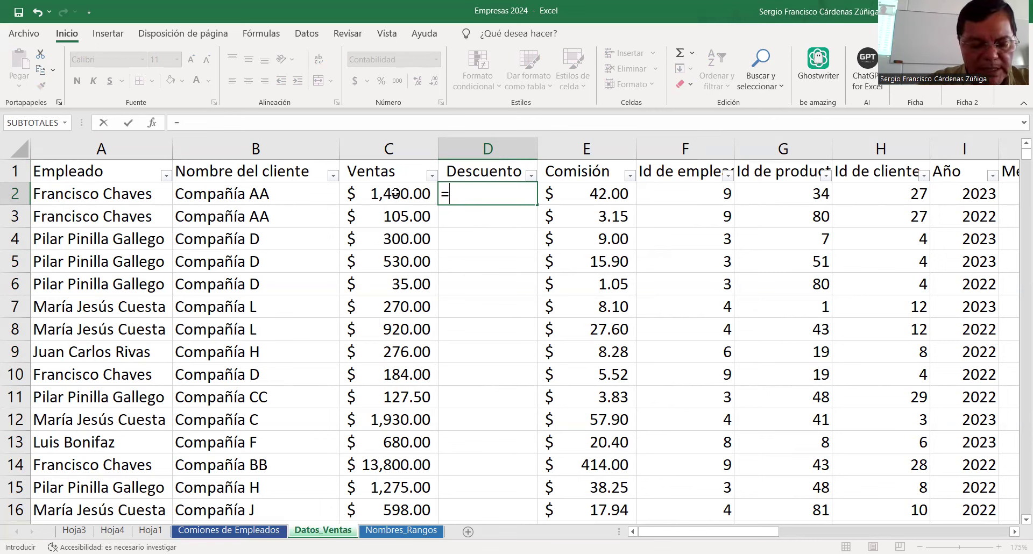
{"action": "type", "text": "SI"}
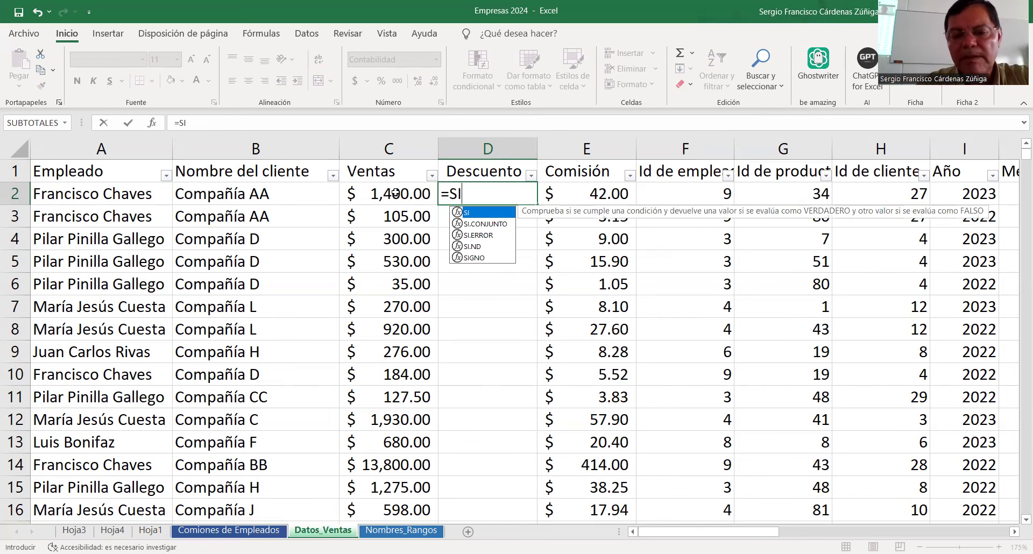
{"action": "type", "text": "("}
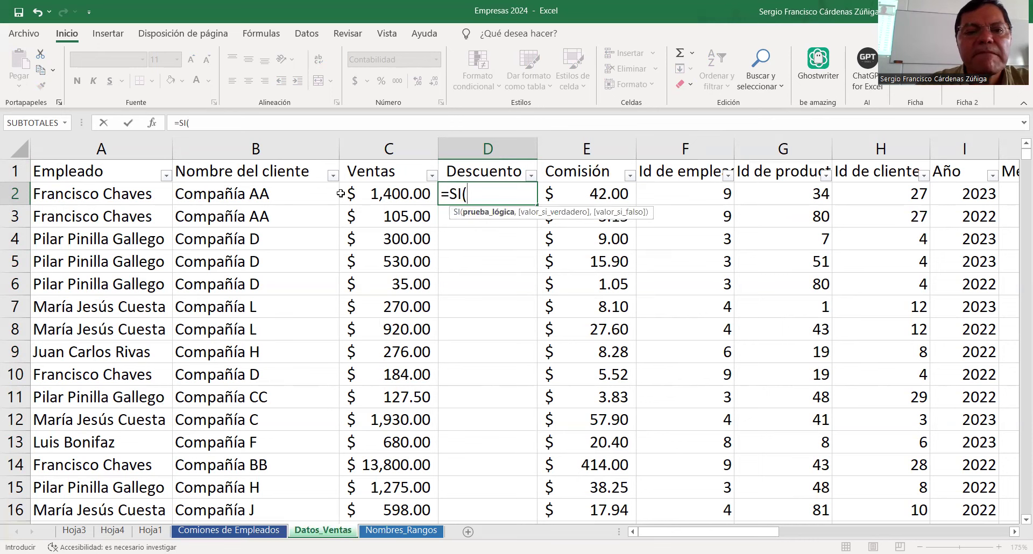
{"action": "left_click", "coordinate": [279, 194]}
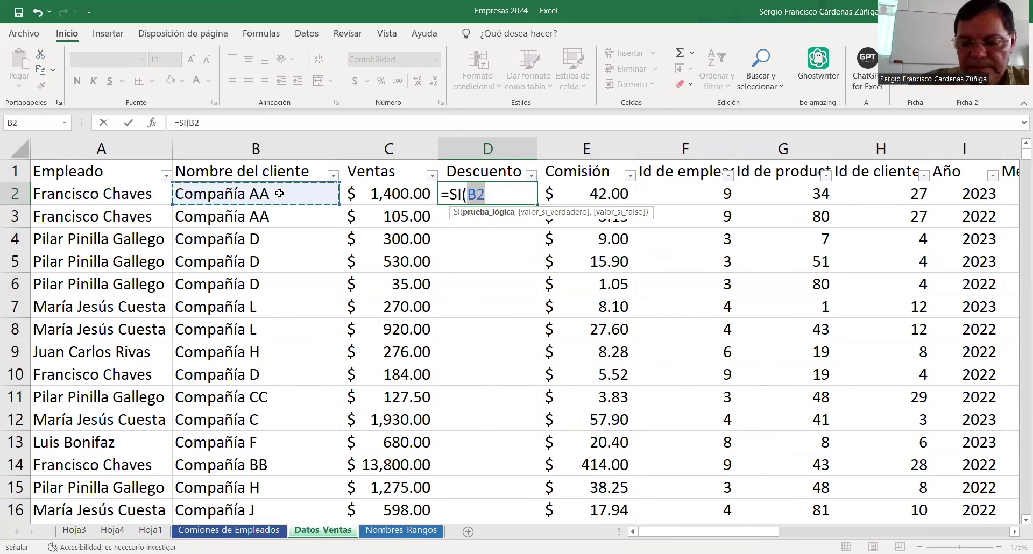
{"action": "type", "text": "="}
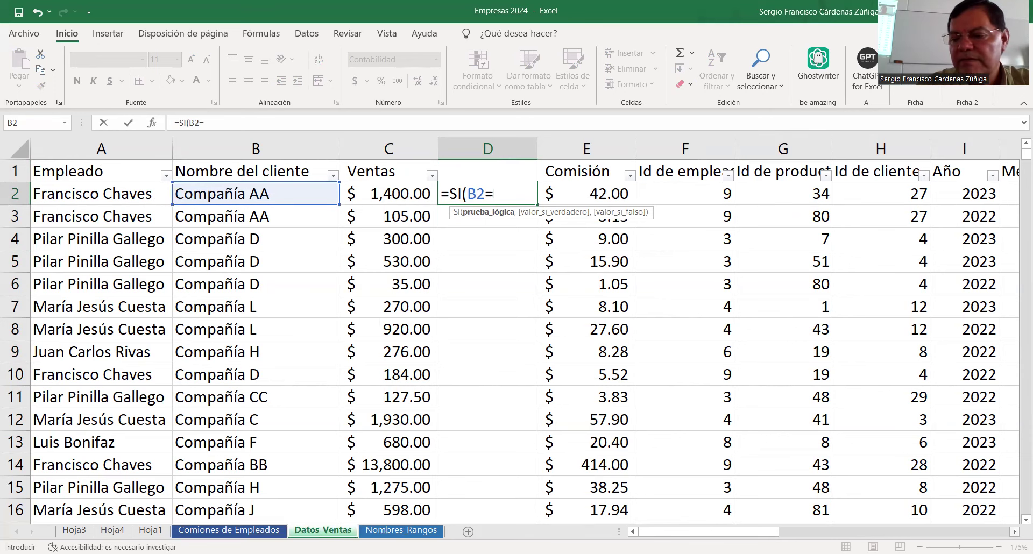
{"action": "left_click", "coordinate": [1014, 533]}
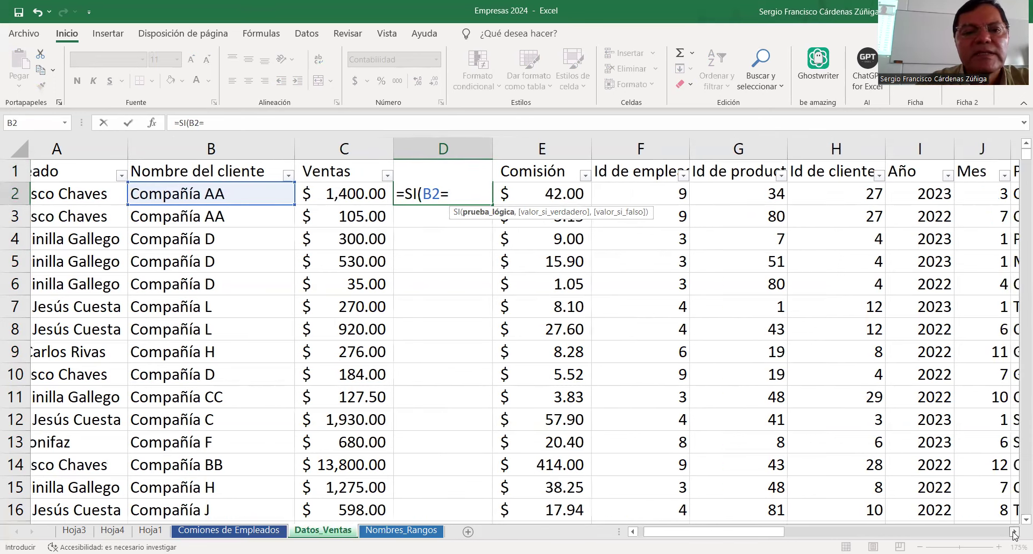
{"action": "left_click", "coordinate": [1014, 533]}
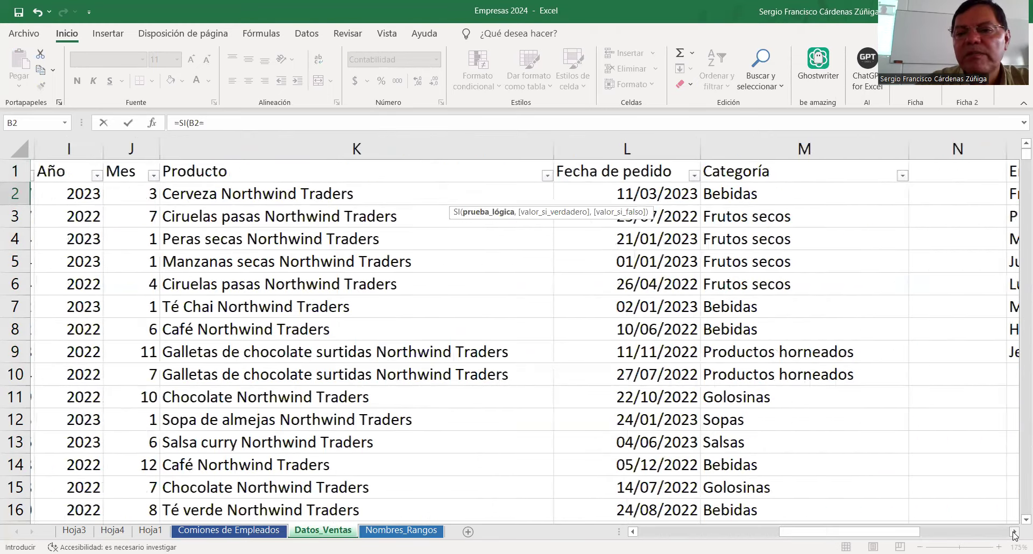
{"action": "left_click", "coordinate": [1015, 532]}
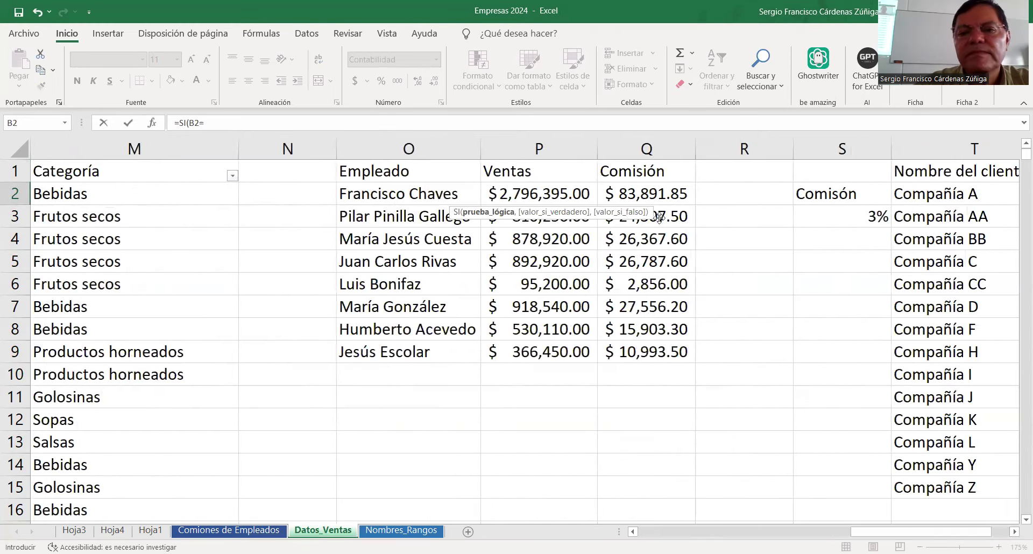
{"action": "left_click", "coordinate": [1015, 532]}
{"action": "left_click", "coordinate": [1015, 533]}
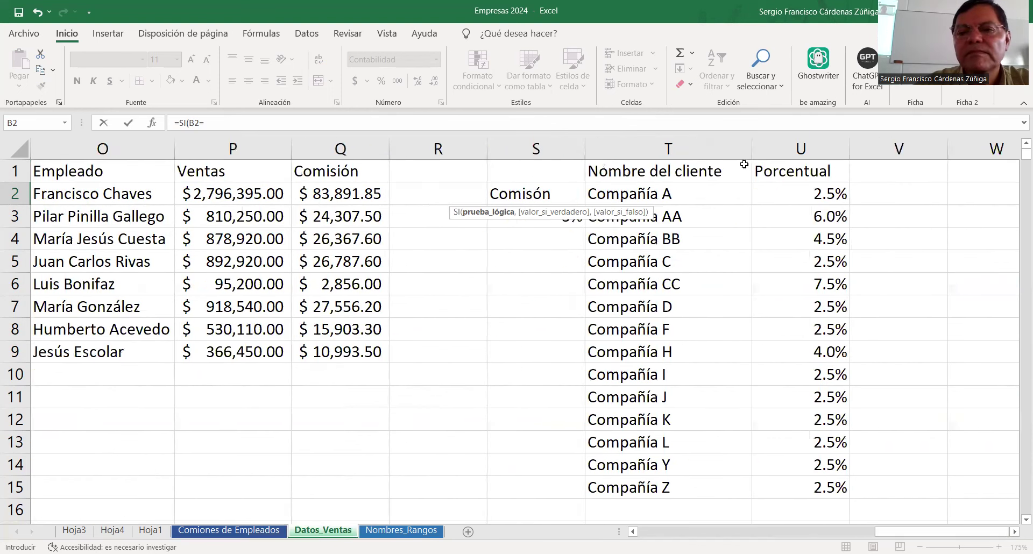
{"action": "left_click", "coordinate": [693, 193]}
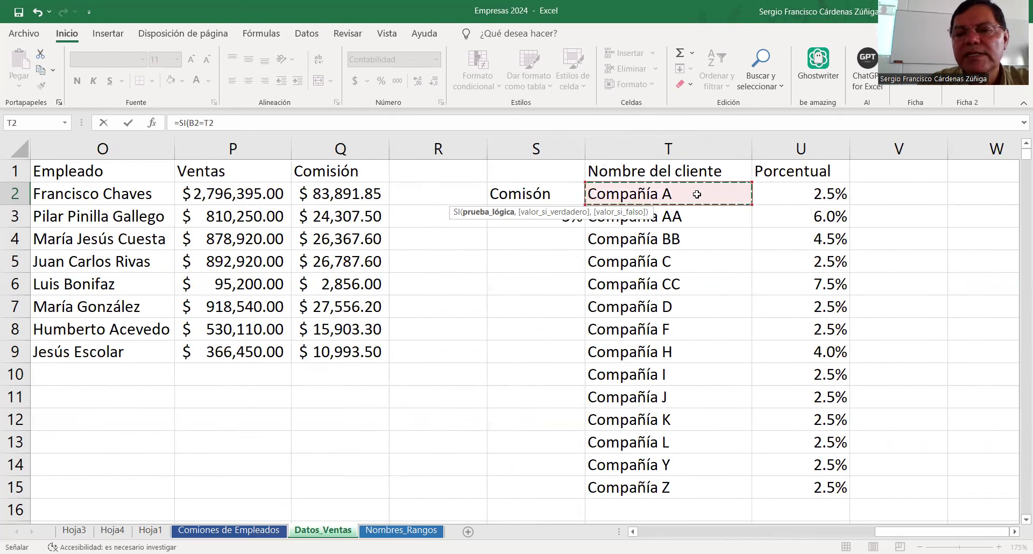
Step: Continue the formula with ,C2*U2 so sales are multiplied by the 2.5% rate
{"action": "type", "text": ","}
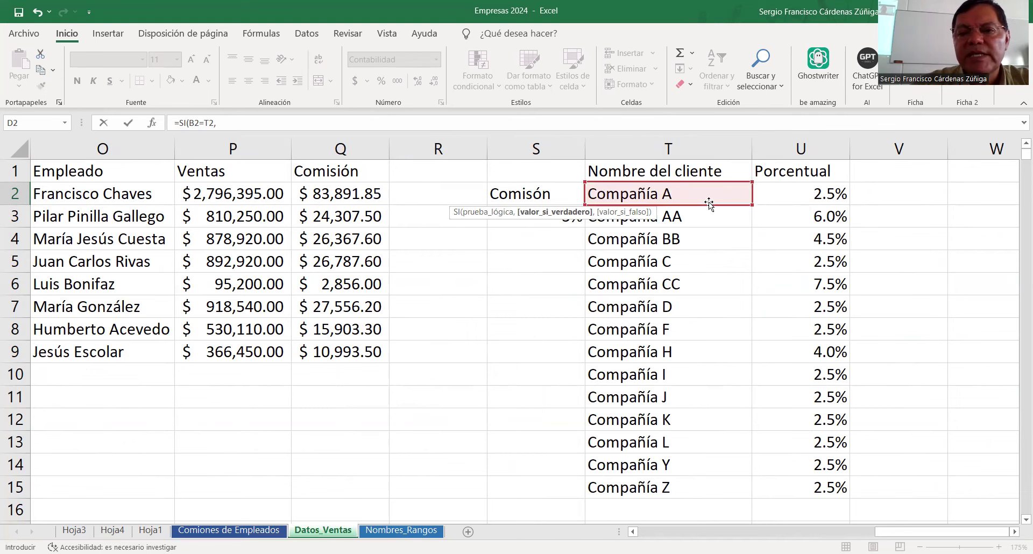
{"action": "left_click_drag", "start_coordinate": [956, 536], "coordinate": [718, 531]}
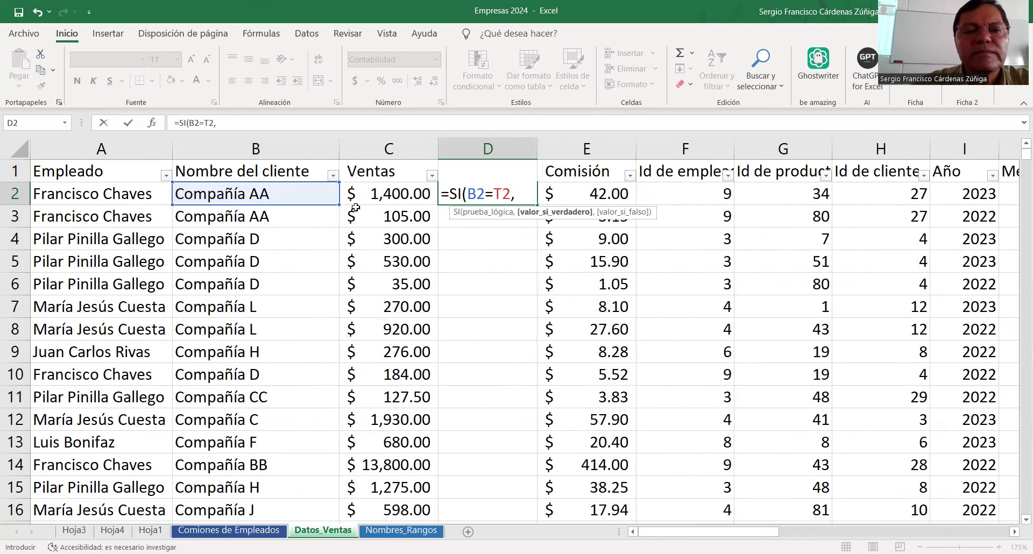
{"action": "left_click", "coordinate": [371, 196]}
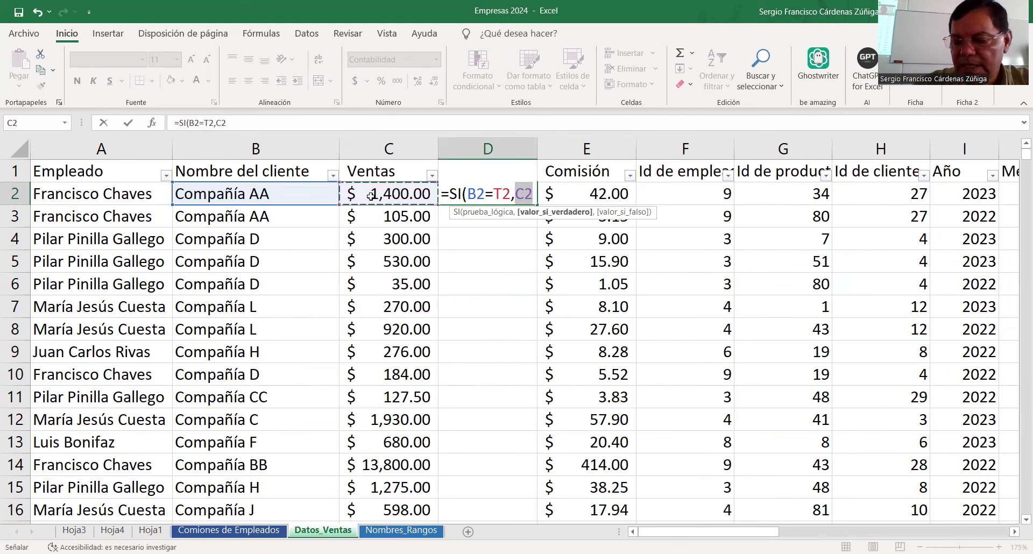
{"action": "type", "text": "*"}
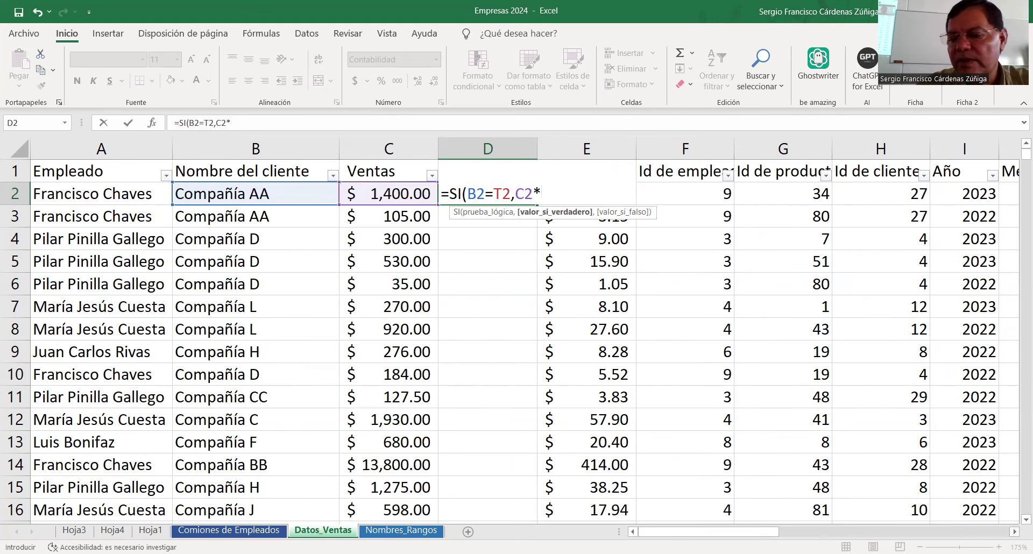
{"action": "left_click", "coordinate": [1014, 533]}
{"action": "left_click", "coordinate": [1013, 533]}
{"action": "left_click", "coordinate": [1013, 533]}
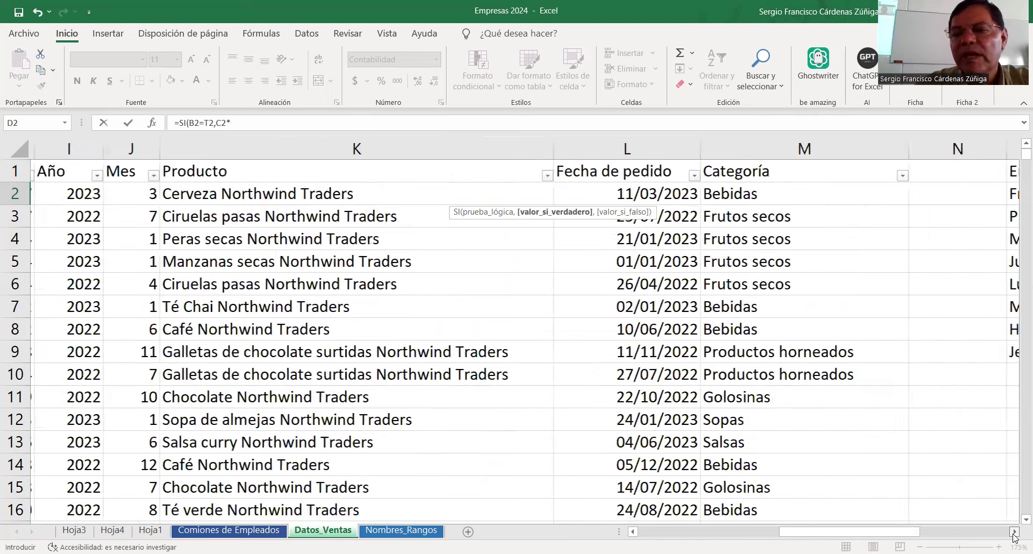
{"action": "left_click", "coordinate": [1014, 533]}
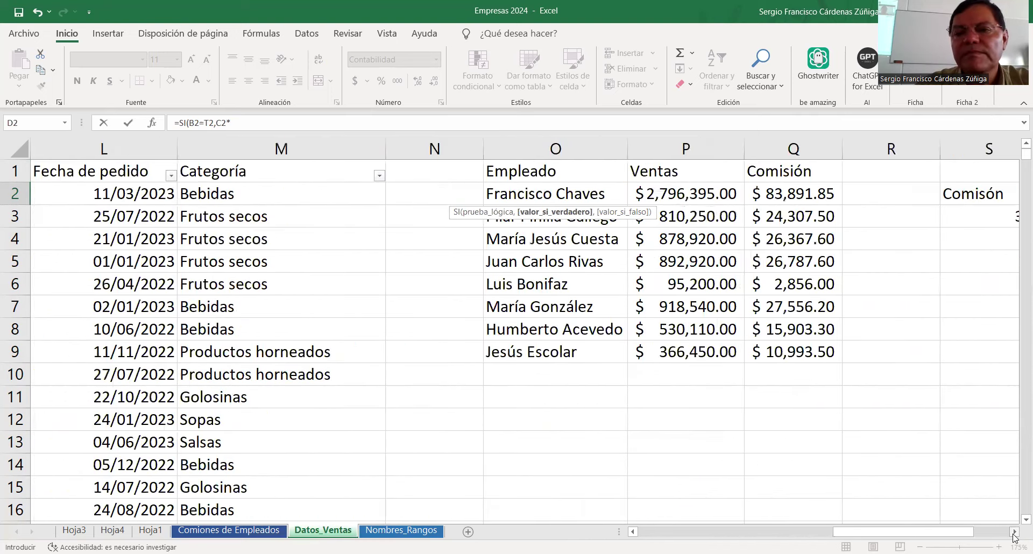
{"action": "left_click", "coordinate": [1013, 533]}
{"action": "left_click", "coordinate": [1013, 533]}
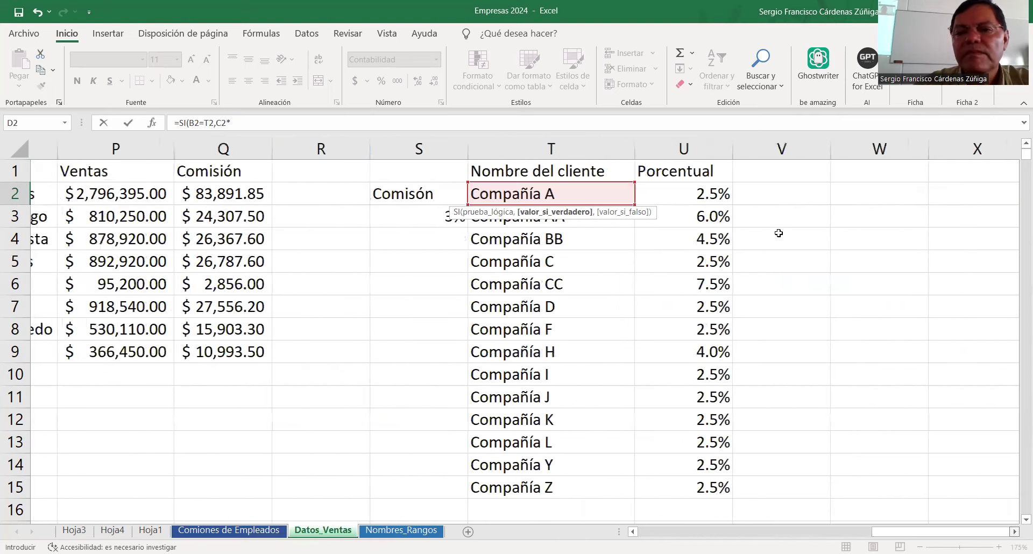
{"action": "left_click", "coordinate": [655, 188]}
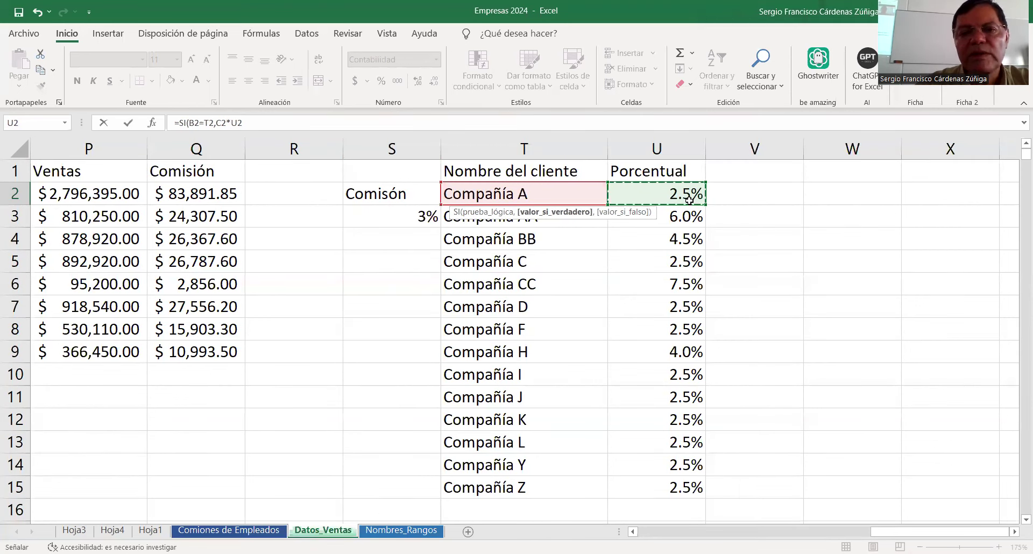
Step: Commit =SI(B2=T2,C2*U2) in D2 and confirm B2 holds Compañía AA, giving FALSO
{"action": "key", "text": "Return"}
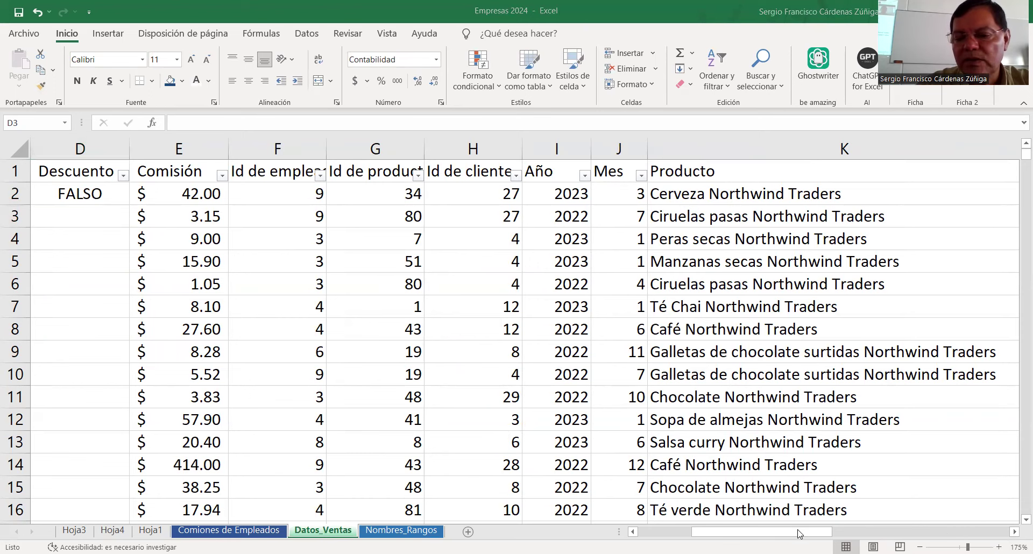
{"action": "left_click_drag", "start_coordinate": [798, 534], "coordinate": [653, 533]}
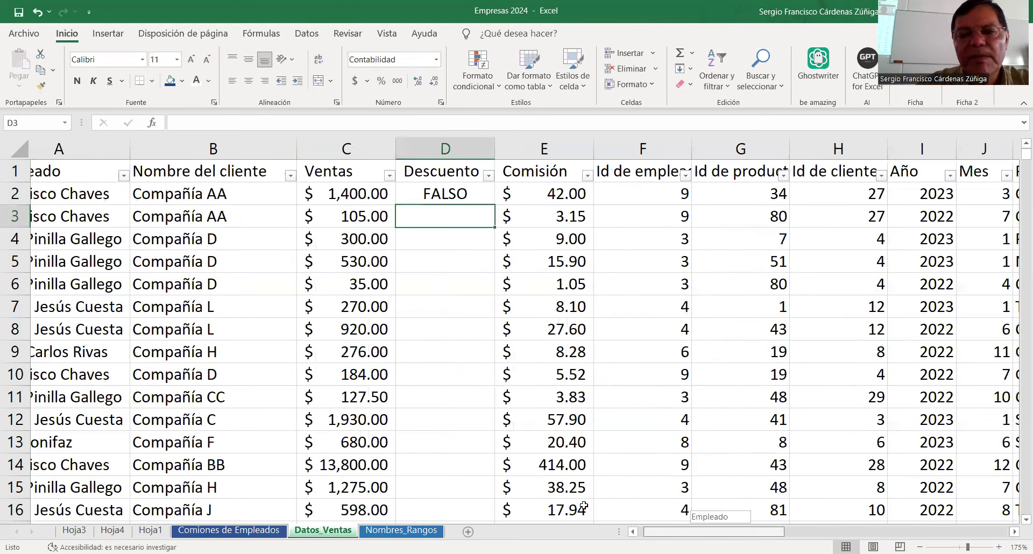
{"action": "left_click", "coordinate": [254, 190]}
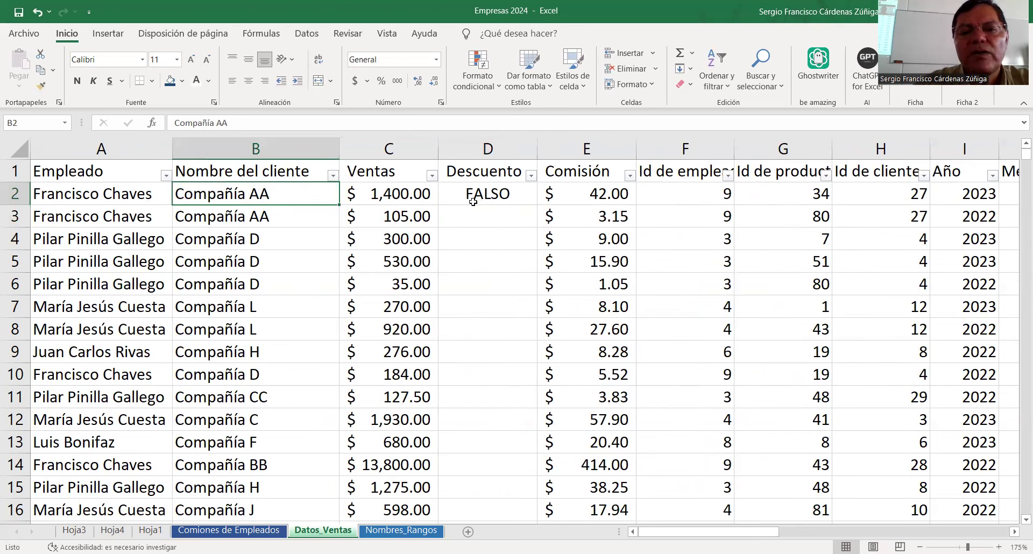
{"action": "left_click_drag", "start_coordinate": [735, 533], "coordinate": [966, 533]}
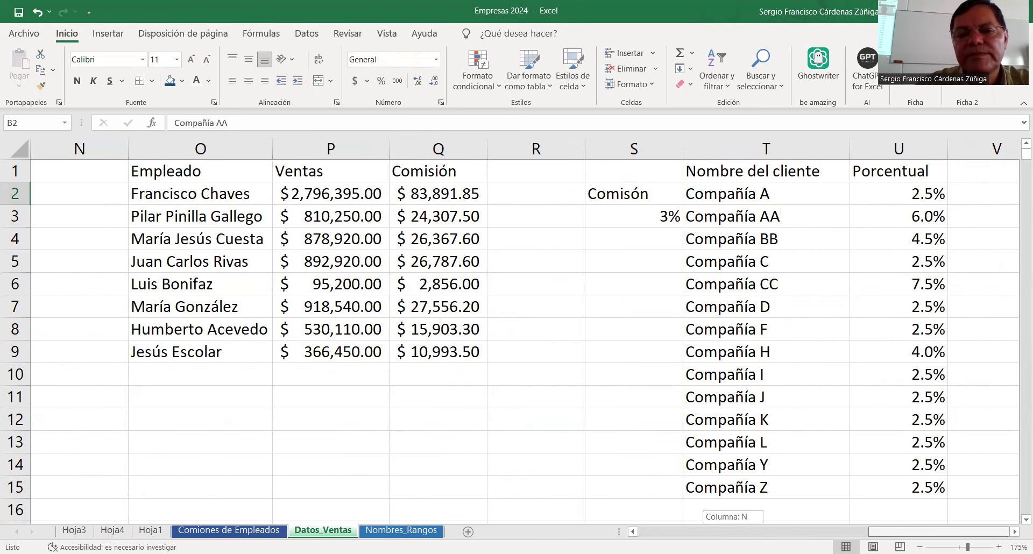
{"action": "left_click_drag", "start_coordinate": [967, 533], "coordinate": [788, 533]}
Step: Change B2's client to Compañía A and check that D2 now shows $35.00
{"action": "scroll", "coordinate": [256, 190], "scroll_direction": "left", "scroll_amount": 3}
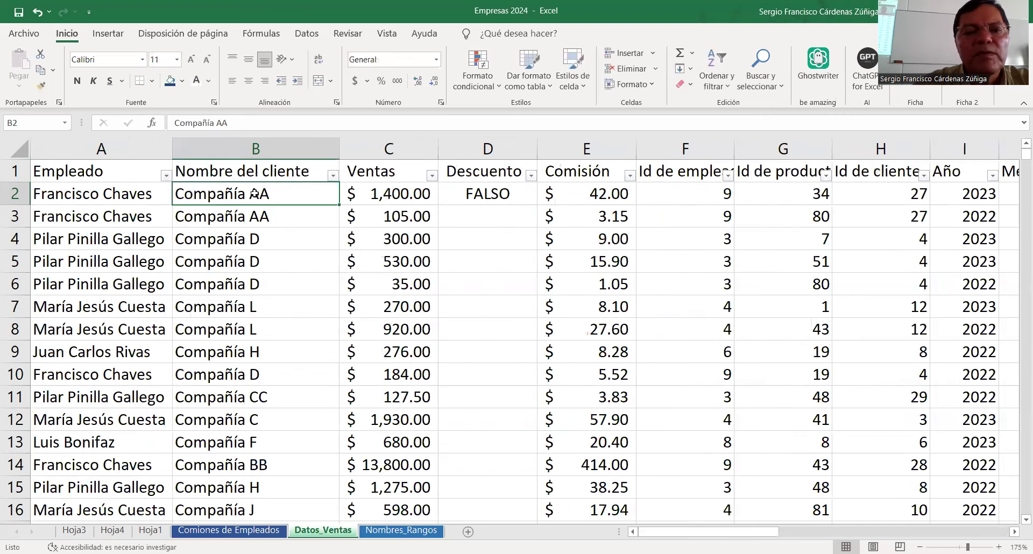
{"action": "double_click", "coordinate": [267, 191]}
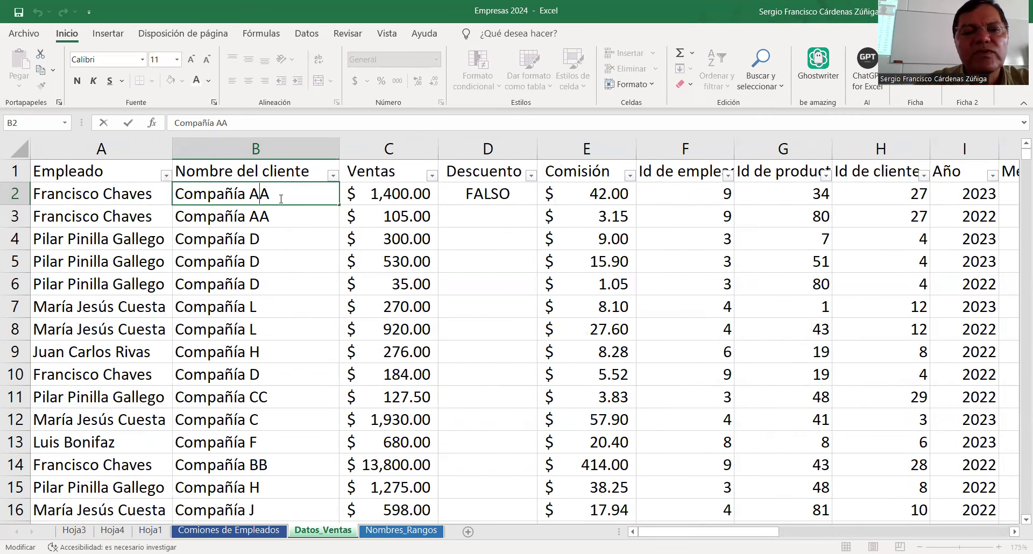
{"action": "left_click", "coordinate": [276, 193]}
{"action": "key", "text": "BackSpace"}
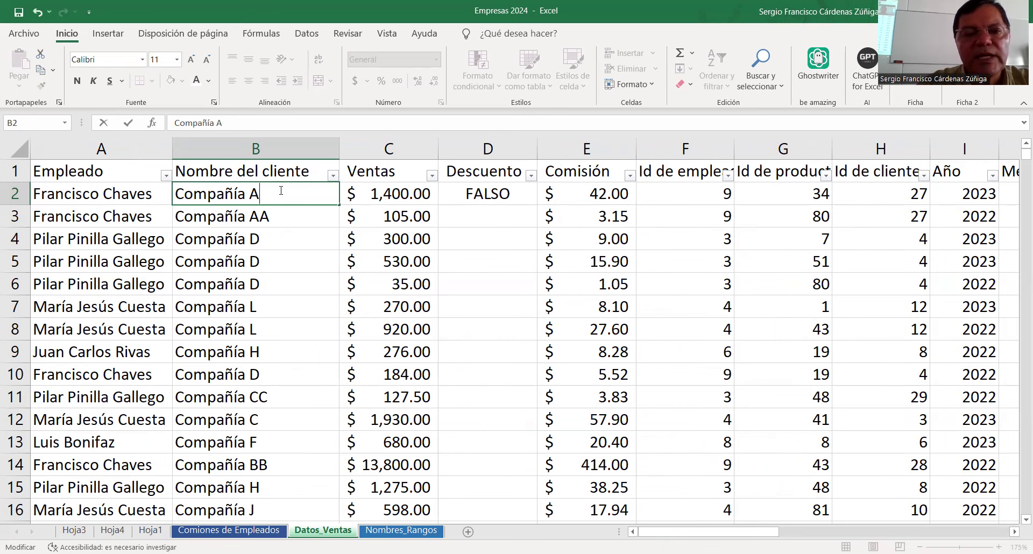
{"action": "key", "text": "Return"}
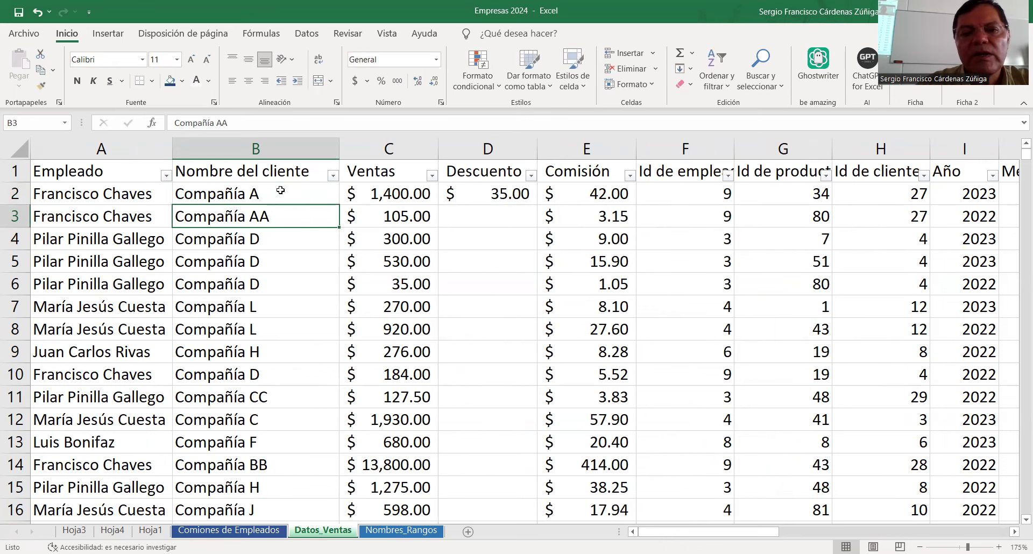
{"action": "left_click", "coordinate": [498, 198]}
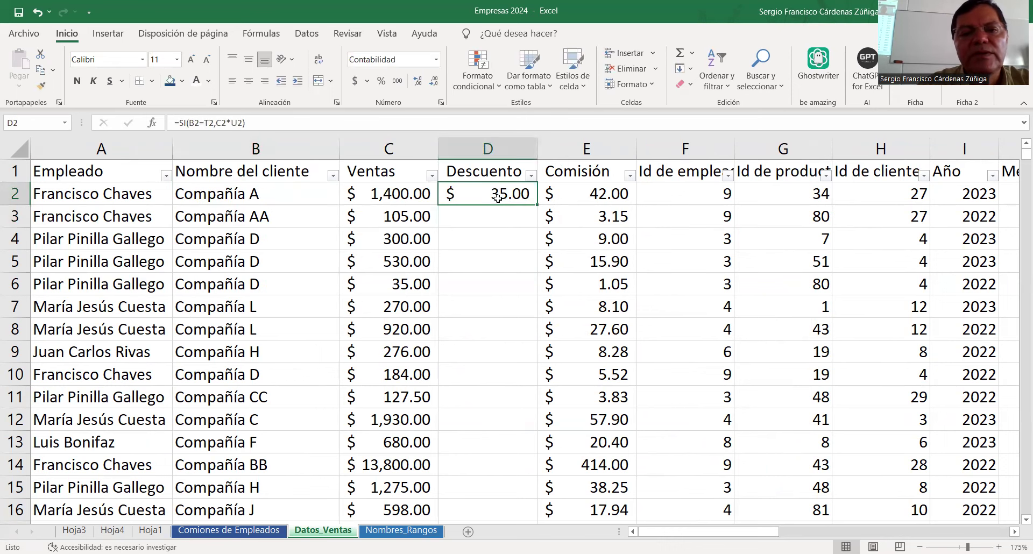
Step: Restore B2 to Compañía AA and return to D2, which shows FALSO again
{"action": "left_click", "coordinate": [263, 193]}
{"action": "double_click", "coordinate": [266, 193]}
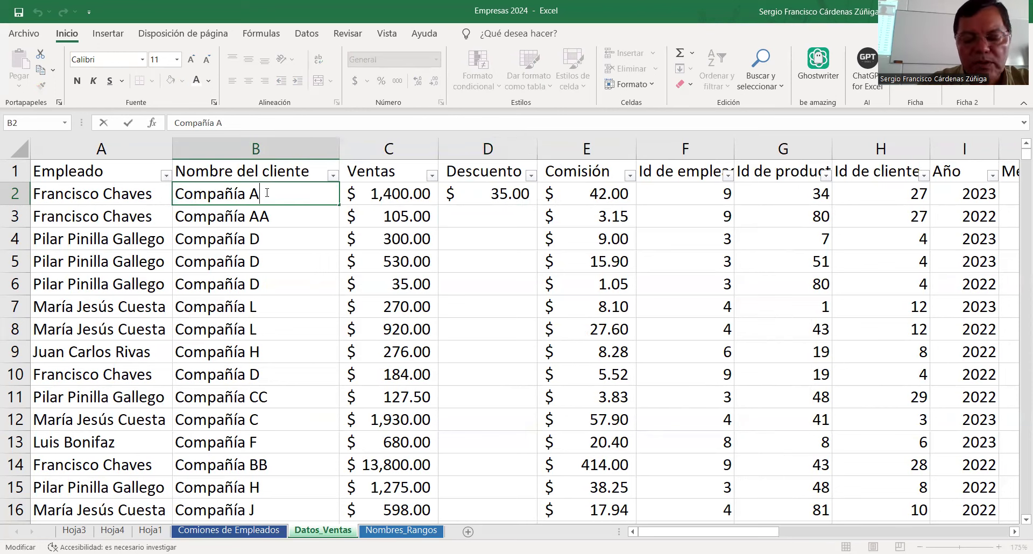
{"action": "type", "text": "a"}
{"action": "key", "text": "BackSpace"}
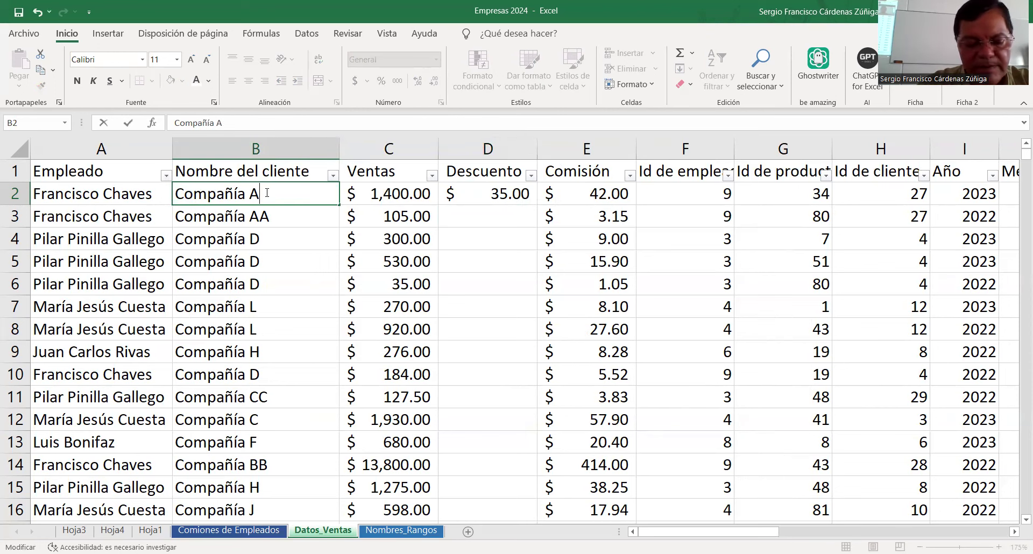
{"action": "type", "text": "A"}
{"action": "key", "text": "Return"}
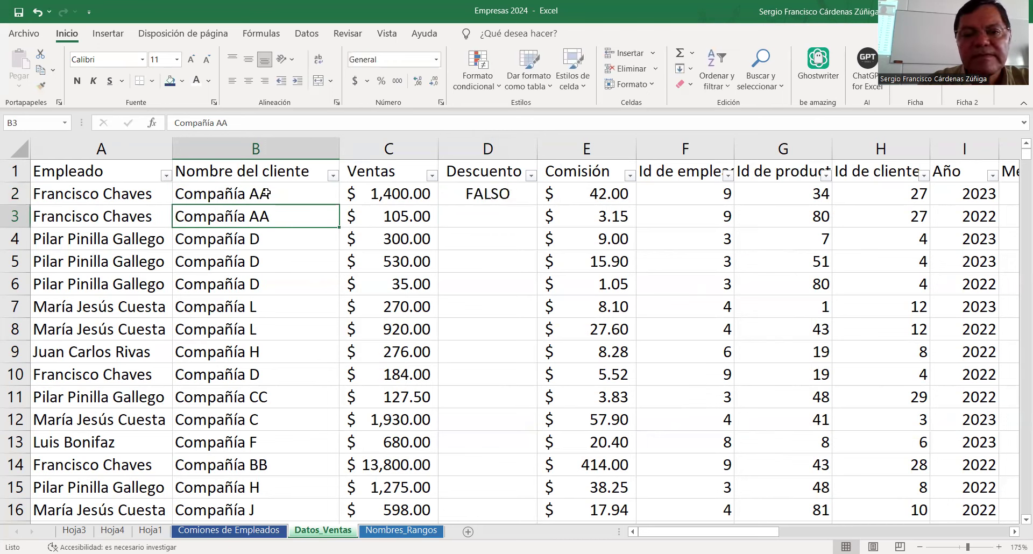
{"action": "key", "text": "Up"}
{"action": "key", "text": "Right"}
{"action": "key", "text": "Right"}
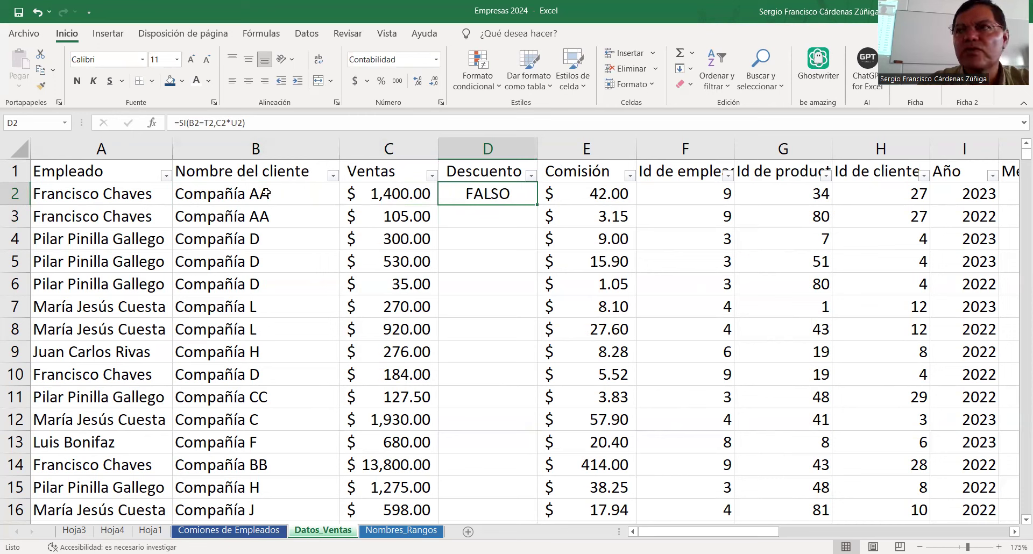
Step: After C2*U2 in D2's formula, start a nested SI testing B2=, giving =SI(B2=T2,C2*U2,SI(B2=
{"action": "key", "text": "F2"}
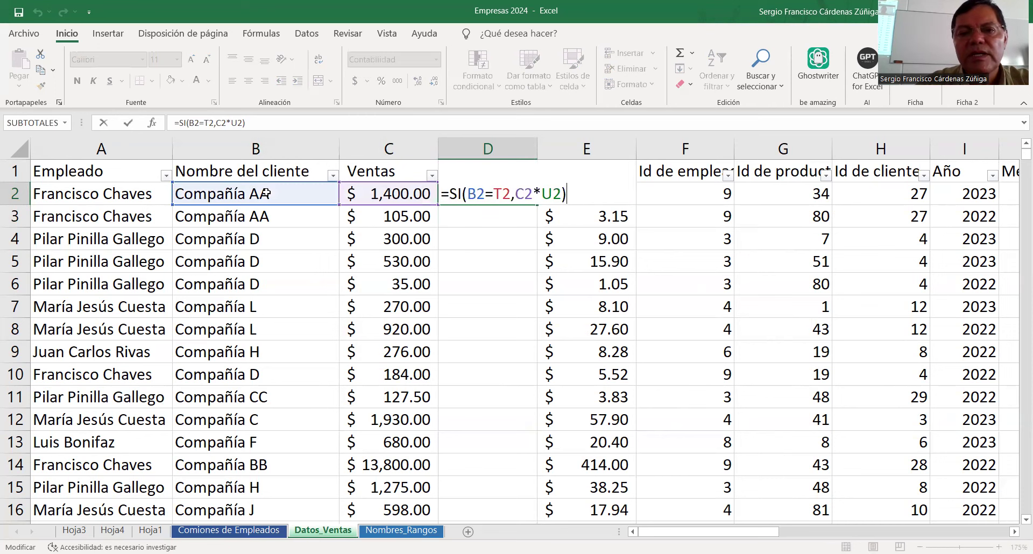
{"action": "left_click", "coordinate": [560, 192]}
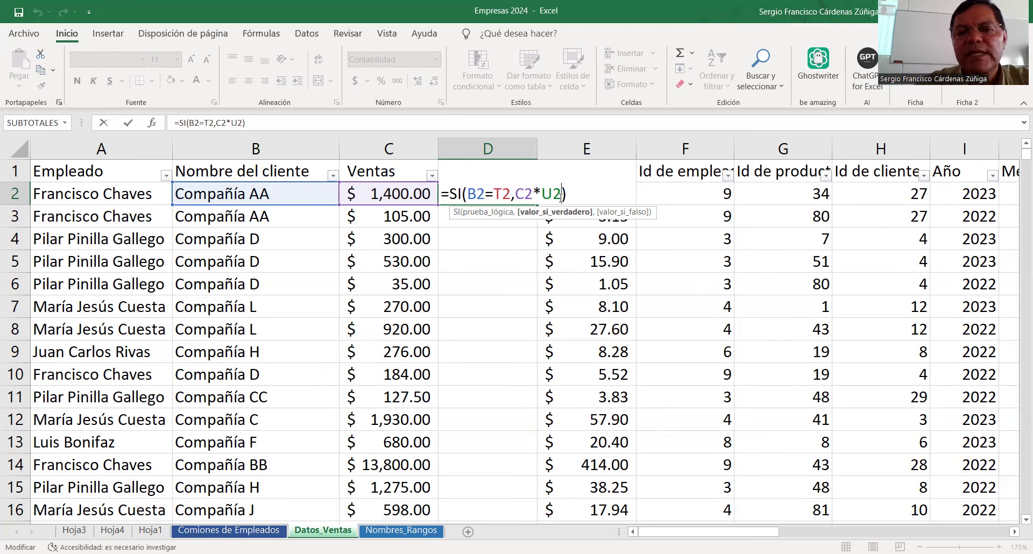
{"action": "type", "text": ","}
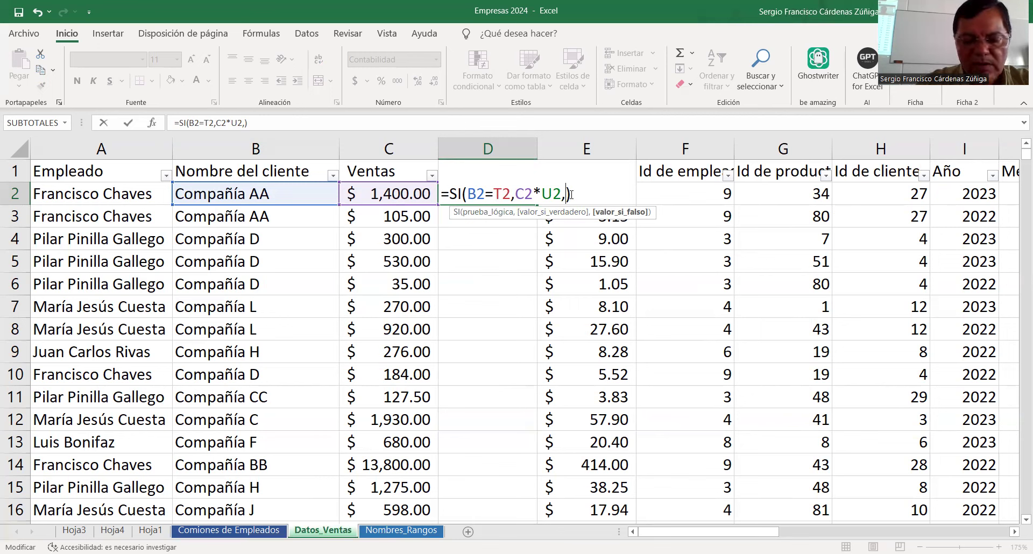
{"action": "type", "text": "SI"}
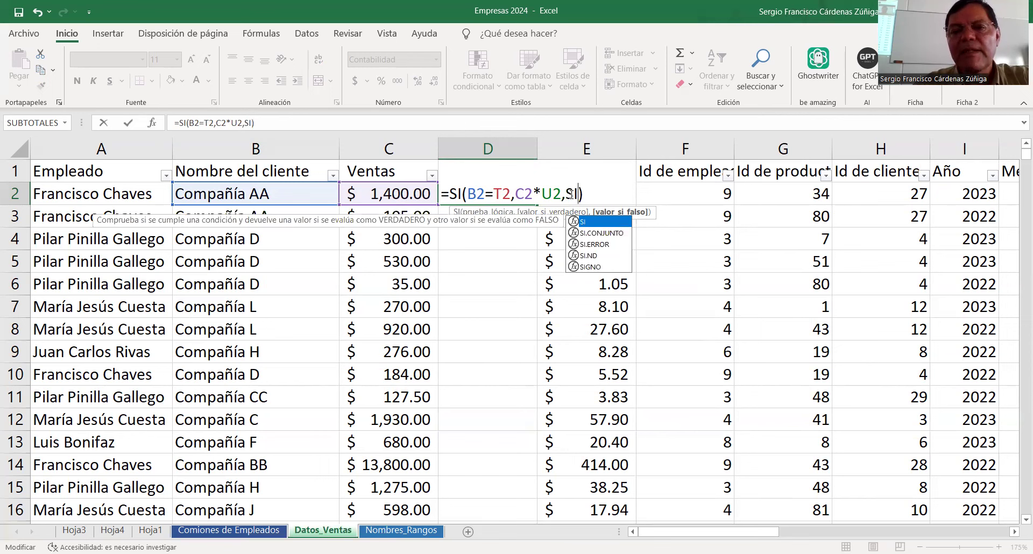
{"action": "type", "text": "("}
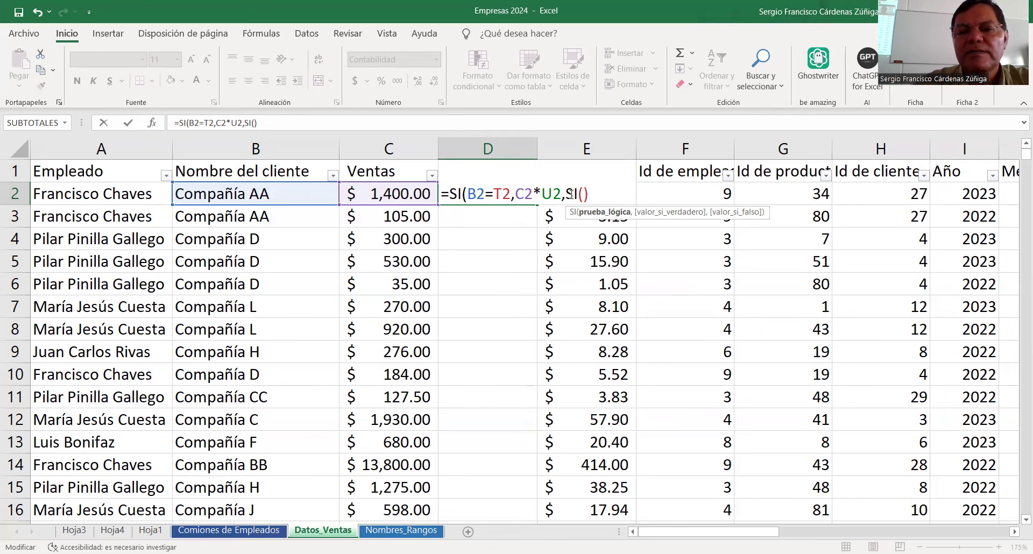
{"action": "left_click", "coordinate": [283, 192]}
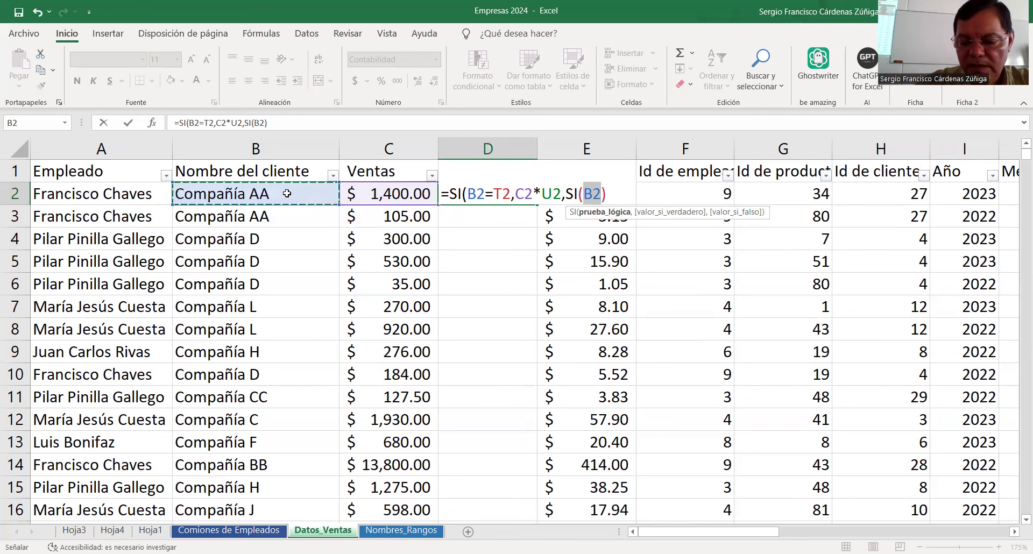
{"action": "type", "text": "="}
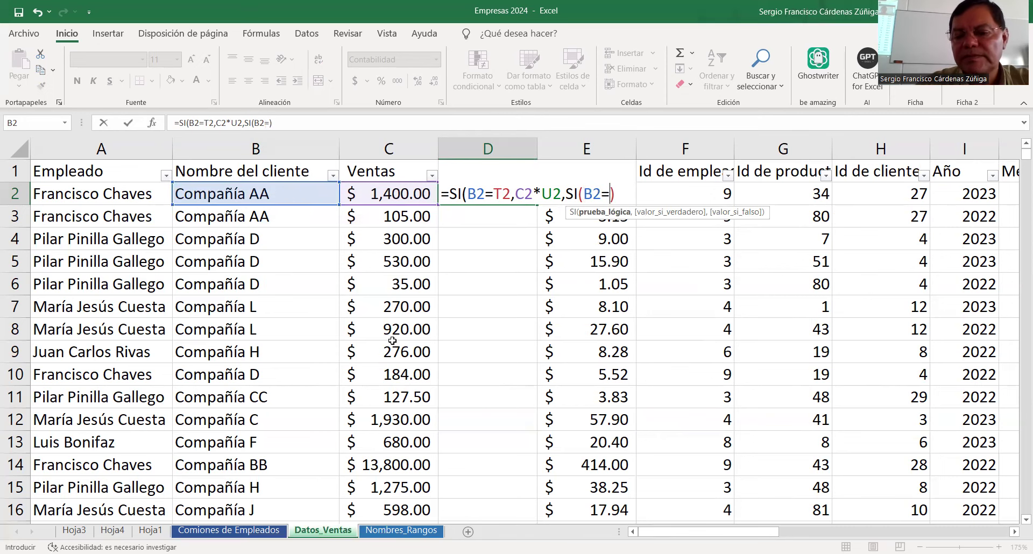
{"action": "left_click_drag", "start_coordinate": [739, 535], "coordinate": [889, 536]}
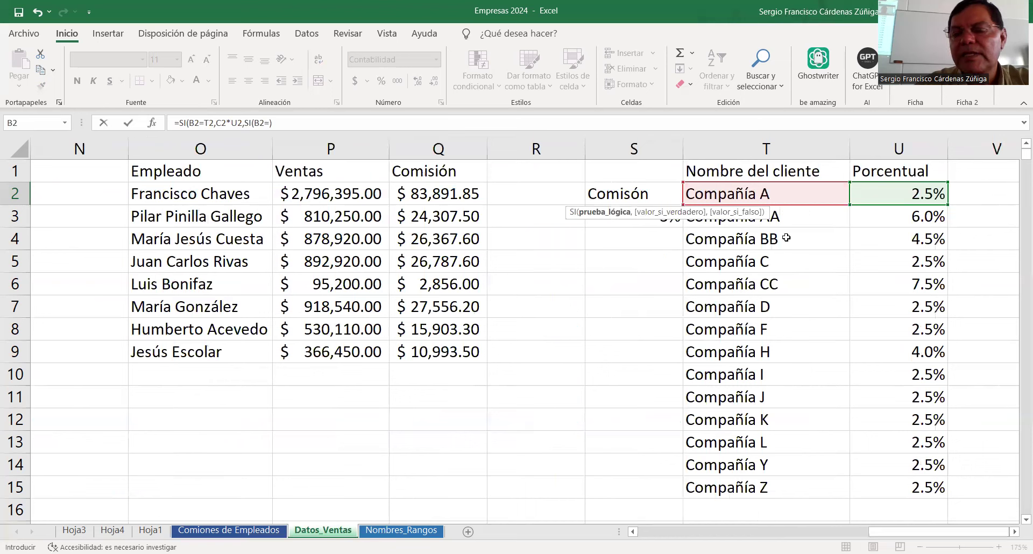
Step: Extend the nested test to SI(B2=T3,C2*U3, applying Compañía AA's 6.0% rate
{"action": "left_click", "coordinate": [791, 217]}
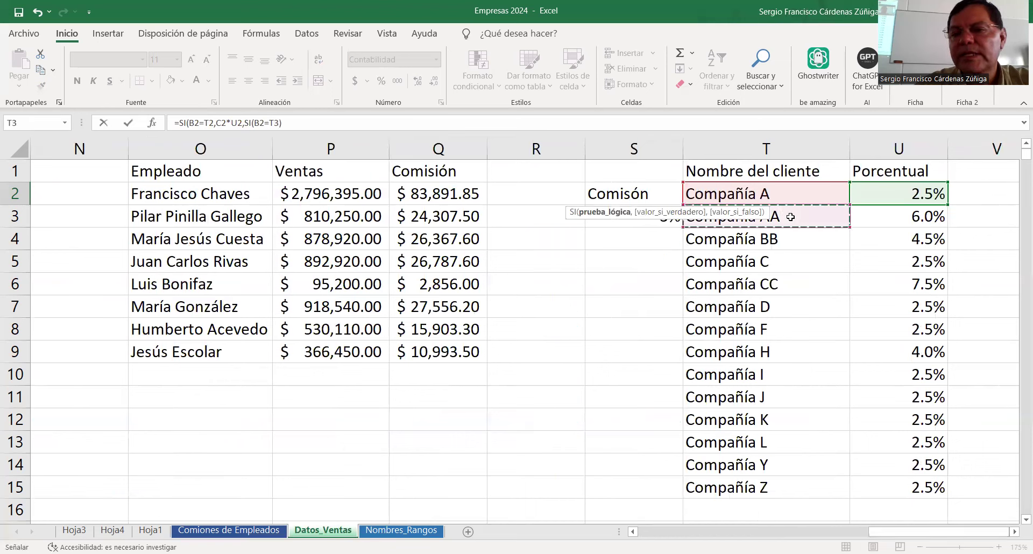
{"action": "type", "text": ","}
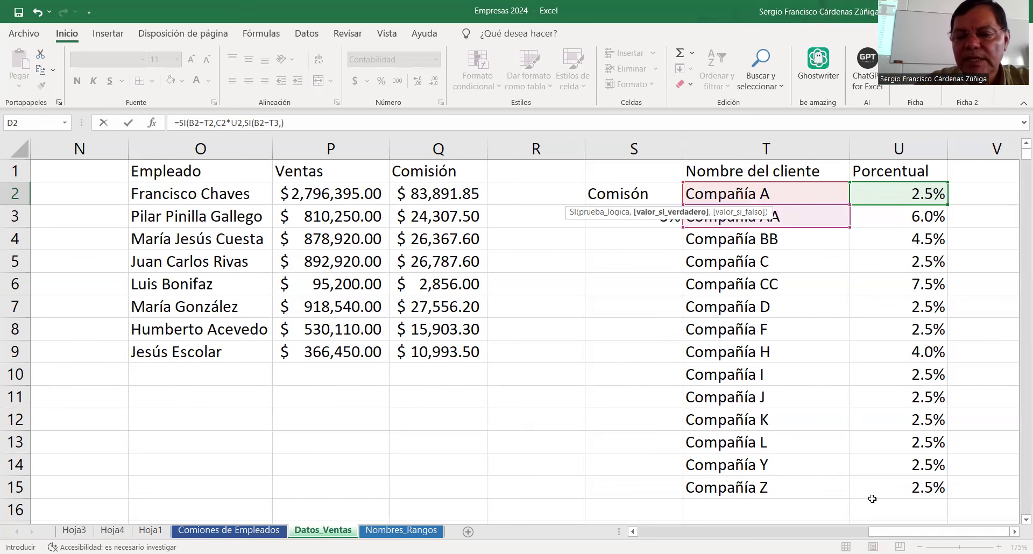
{"action": "left_click_drag", "start_coordinate": [924, 532], "coordinate": [325, 208]}
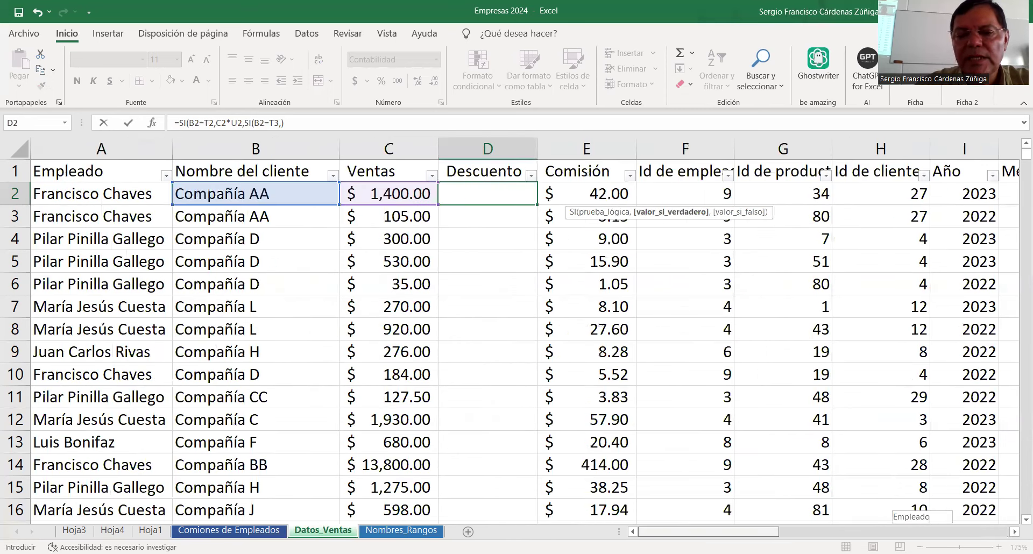
{"action": "left_click", "coordinate": [378, 195]}
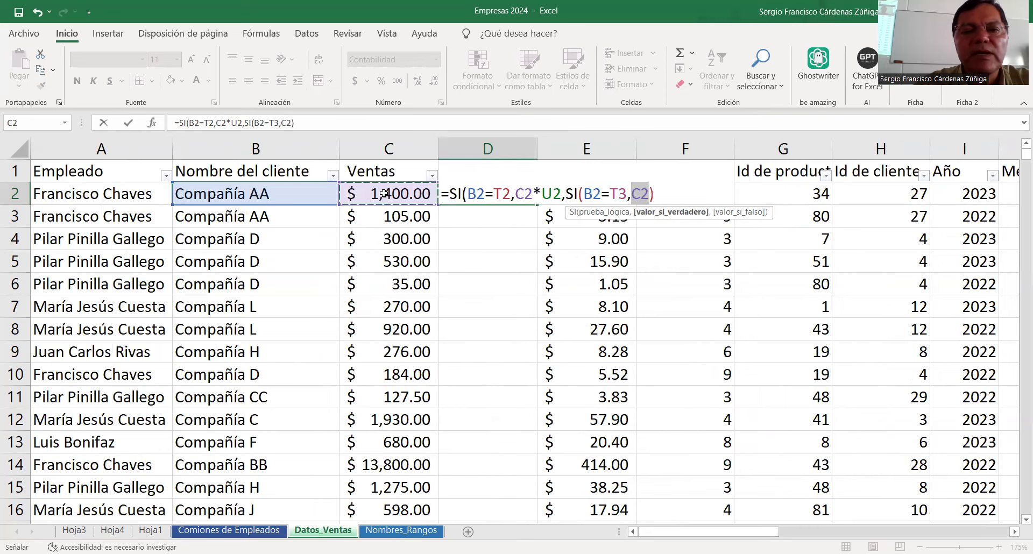
{"action": "type", "text": "*"}
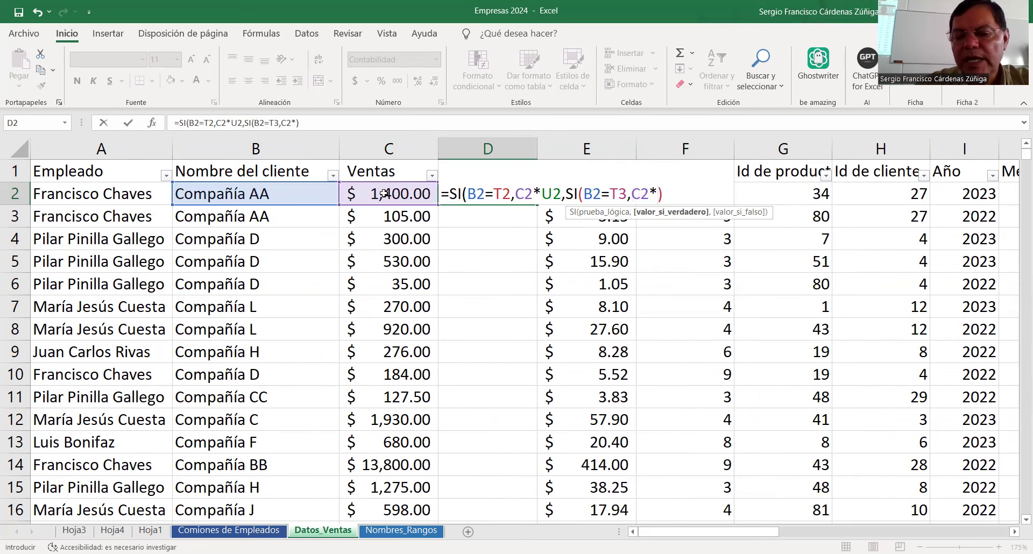
{"action": "left_click_drag", "start_coordinate": [704, 533], "coordinate": [934, 533]}
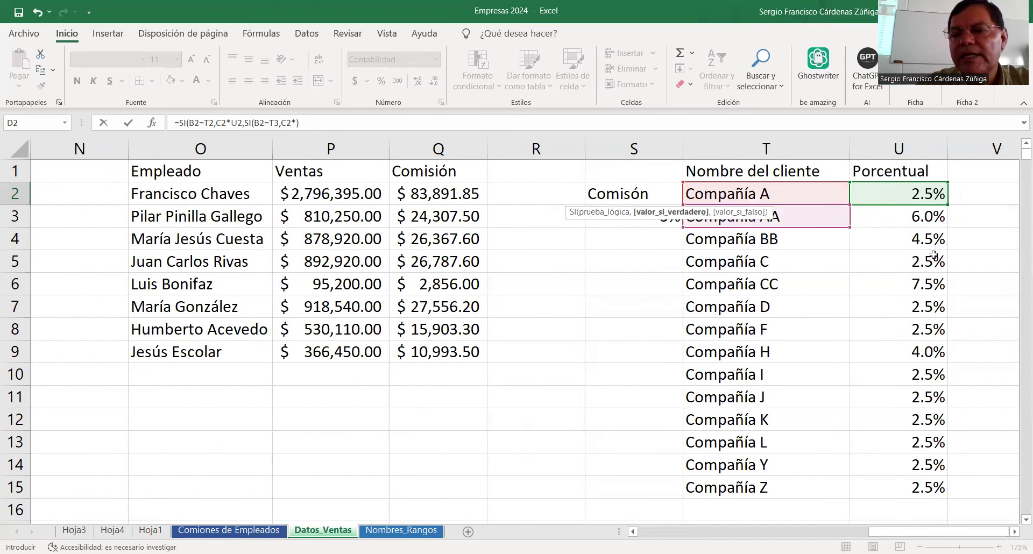
{"action": "left_click", "coordinate": [905, 220]}
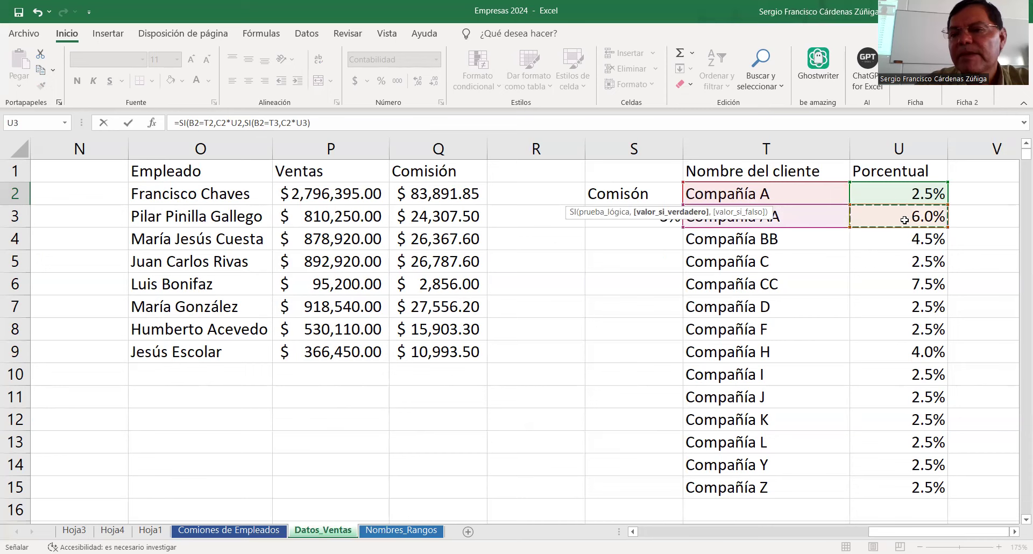
{"action": "type", "text": ","}
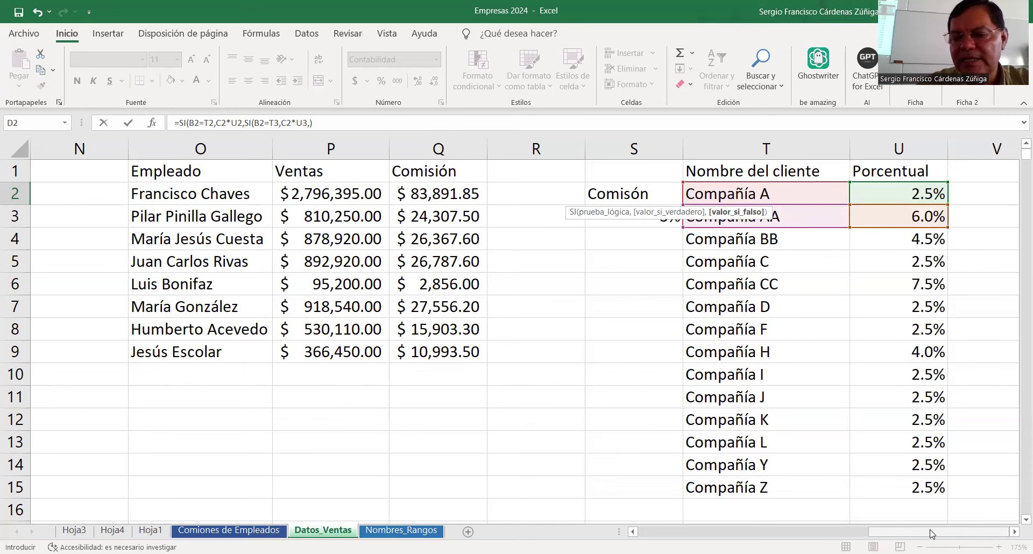
{"action": "left_click_drag", "start_coordinate": [939, 533], "coordinate": [934, 533]}
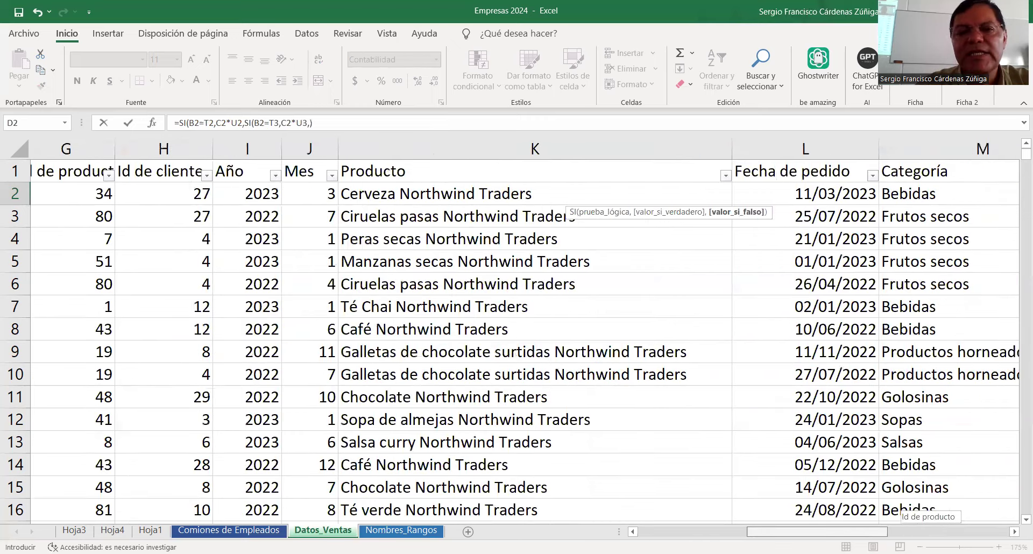
Step: Add the third test SI(B2=T4,C2*U4 to D2's discount formula
{"action": "scroll", "coordinate": [290, 250], "scroll_direction": "left", "scroll_amount": 3}
{"action": "left_click", "coordinate": [272, 194]}
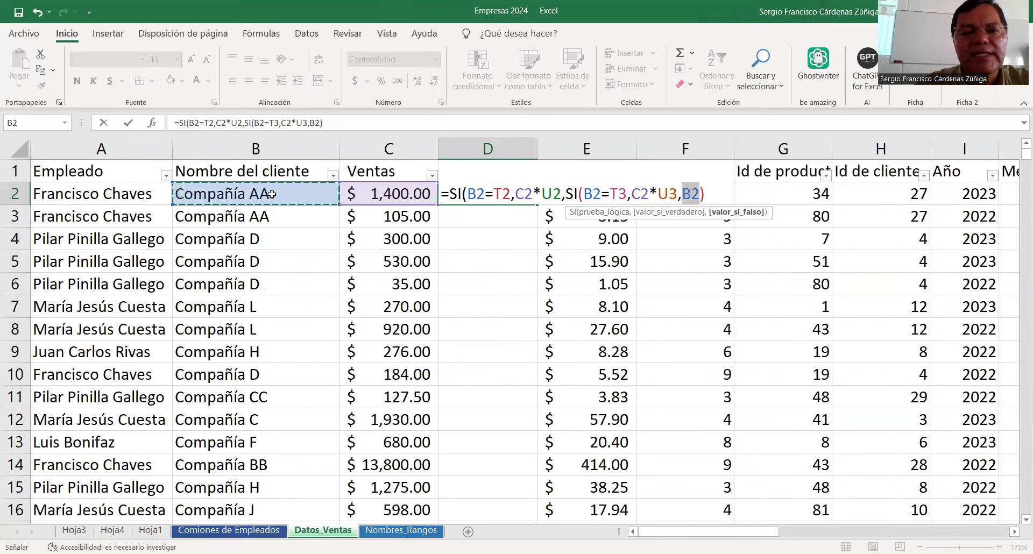
{"action": "type", "text": "="}
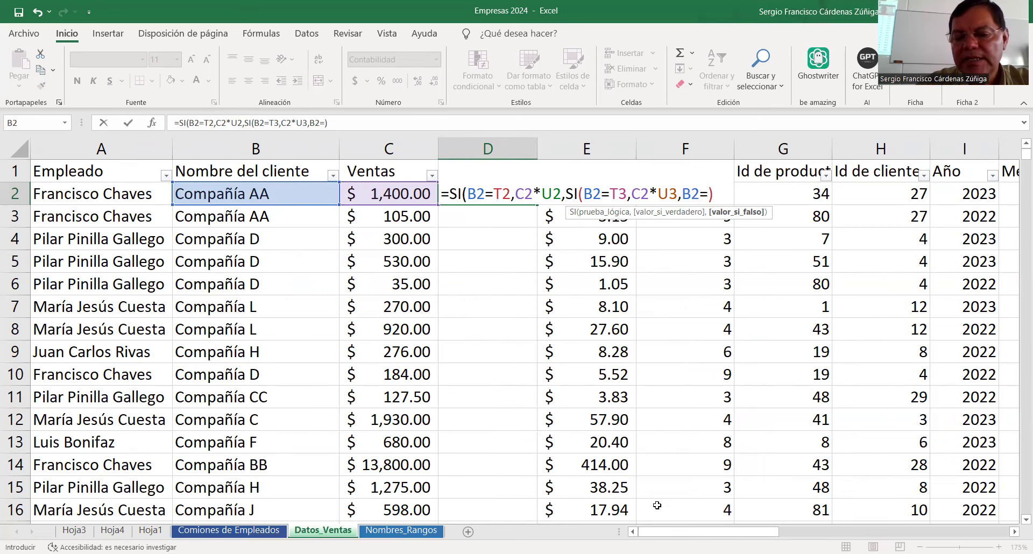
{"action": "left_click_drag", "start_coordinate": [681, 532], "coordinate": [911, 531]}
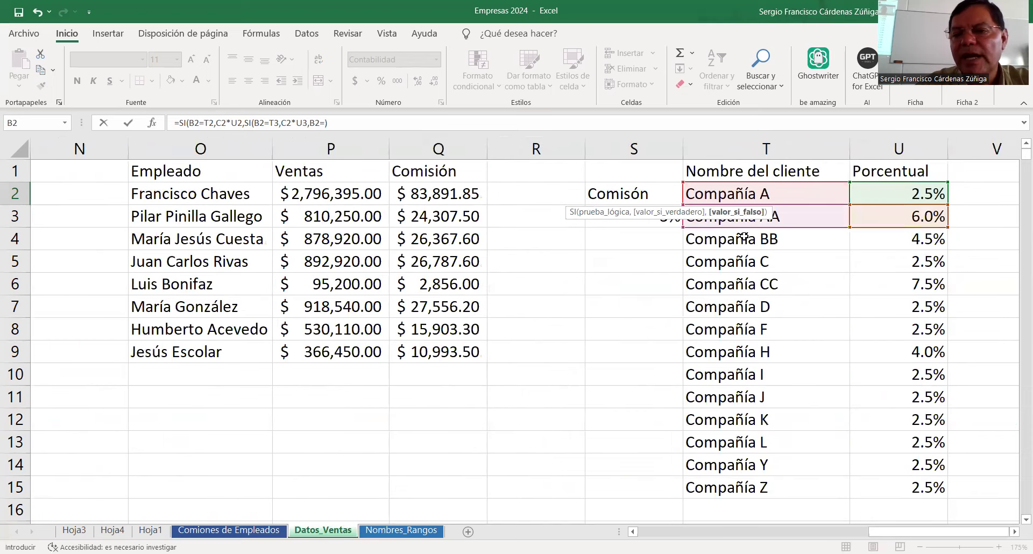
{"action": "left_click", "coordinate": [743, 237]}
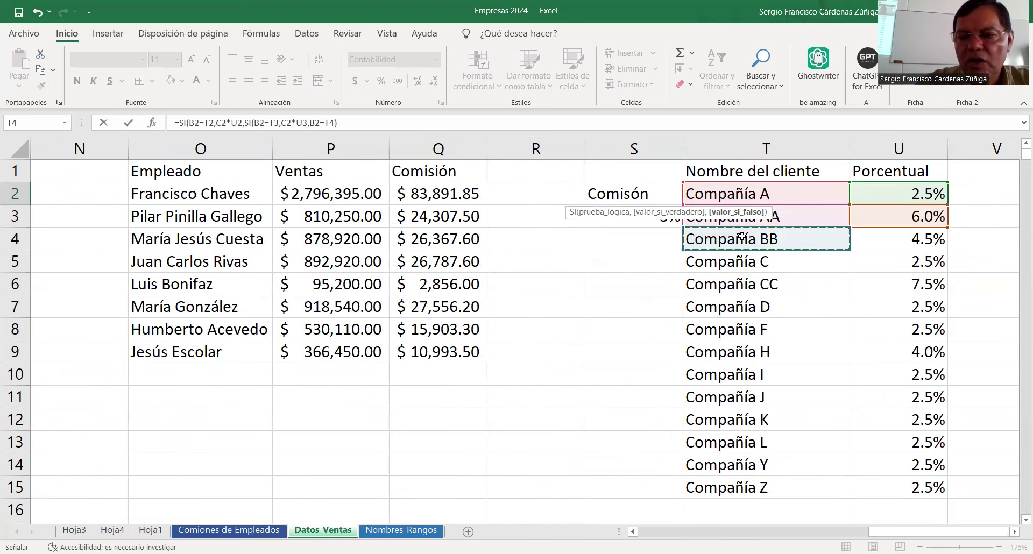
{"action": "type", "text": ","}
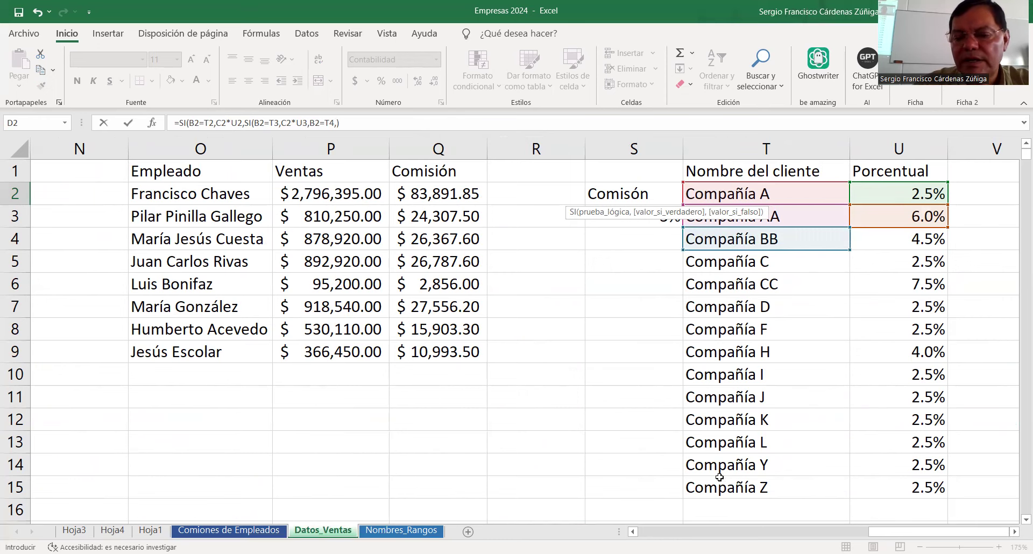
{"action": "left_click_drag", "start_coordinate": [911, 532], "coordinate": [707, 531]}
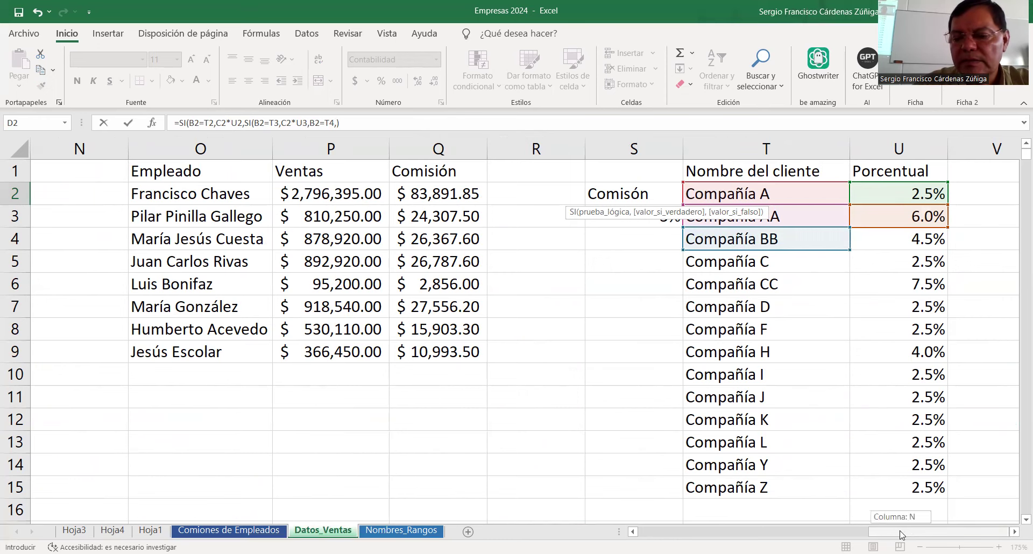
{"action": "left_click", "coordinate": [377, 193]}
{"action": "type", "text": "*"}
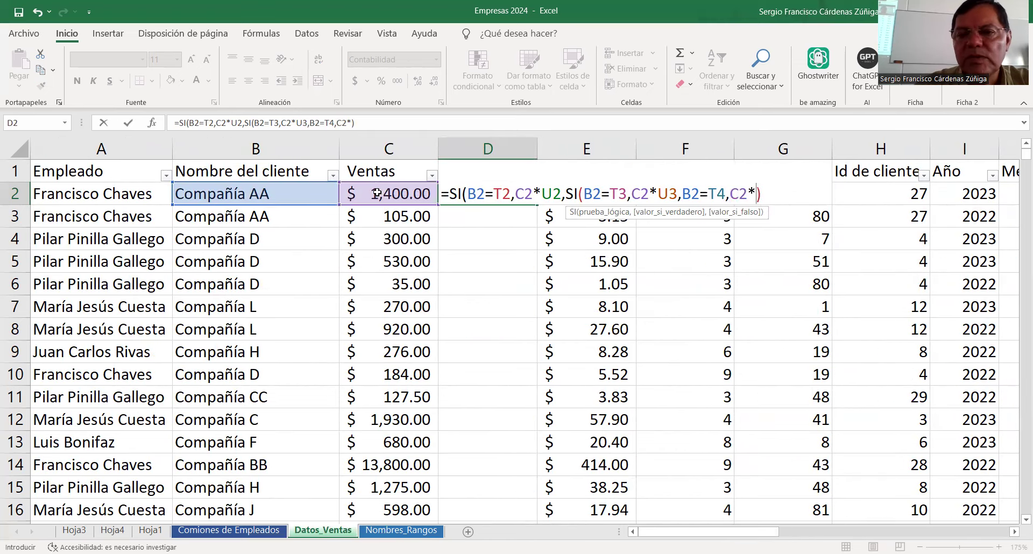
{"action": "left_click_drag", "start_coordinate": [702, 531], "coordinate": [977, 533]}
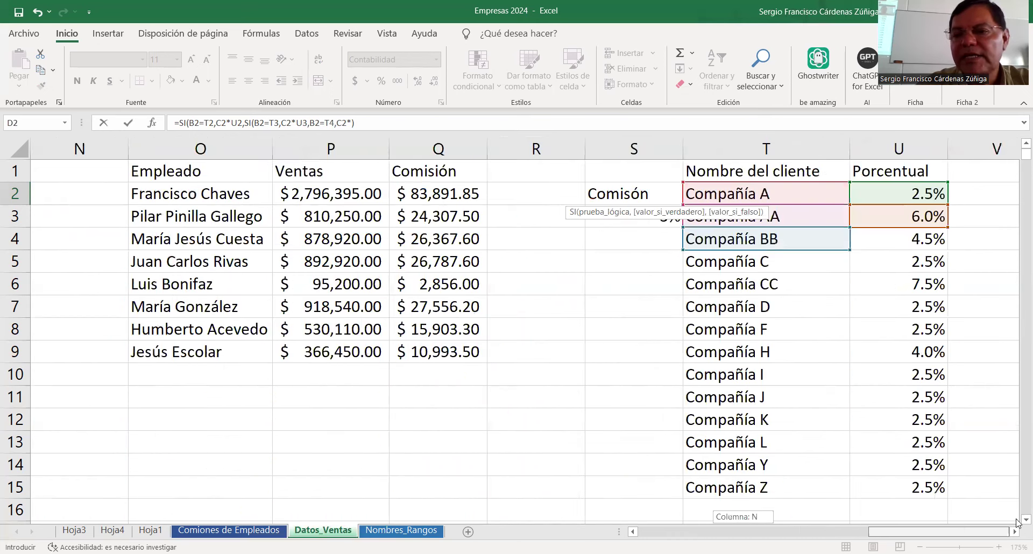
{"action": "left_click", "coordinate": [899, 241]}
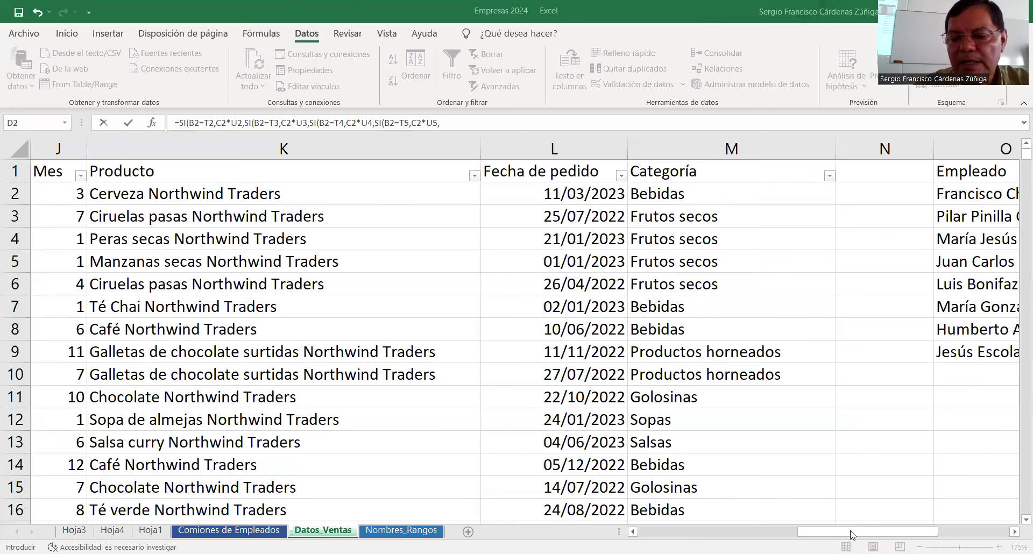
{"action": "left_click_drag", "start_coordinate": [807, 532], "coordinate": [758, 531]}
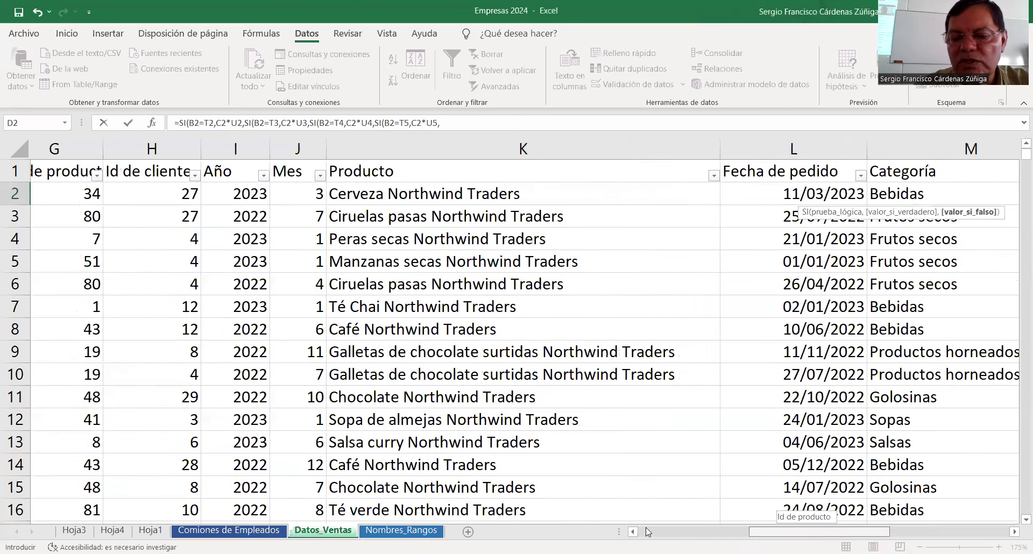
{"action": "scroll", "coordinate": [493, 465], "scroll_direction": "left", "scroll_amount": 3}
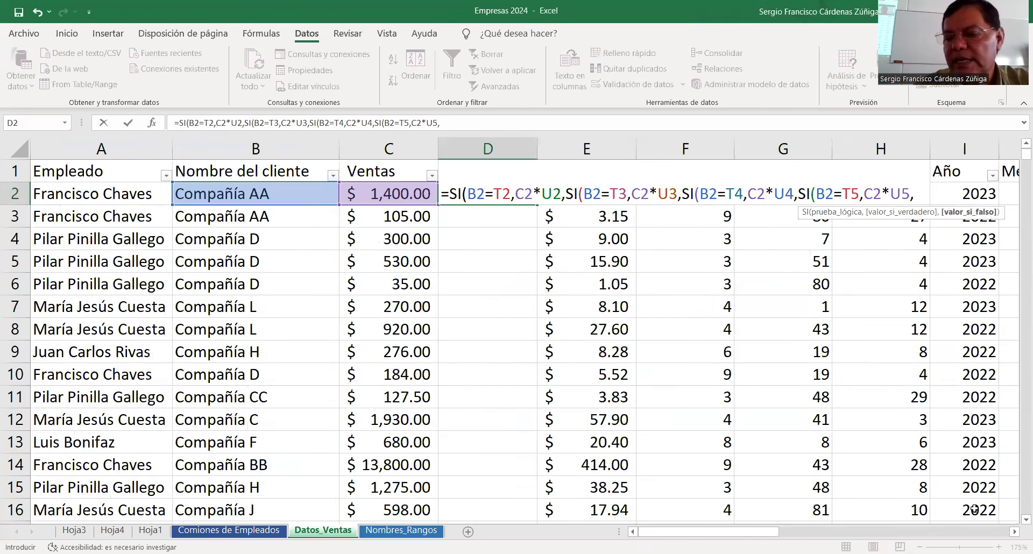
{"action": "left_click", "coordinate": [1015, 532]}
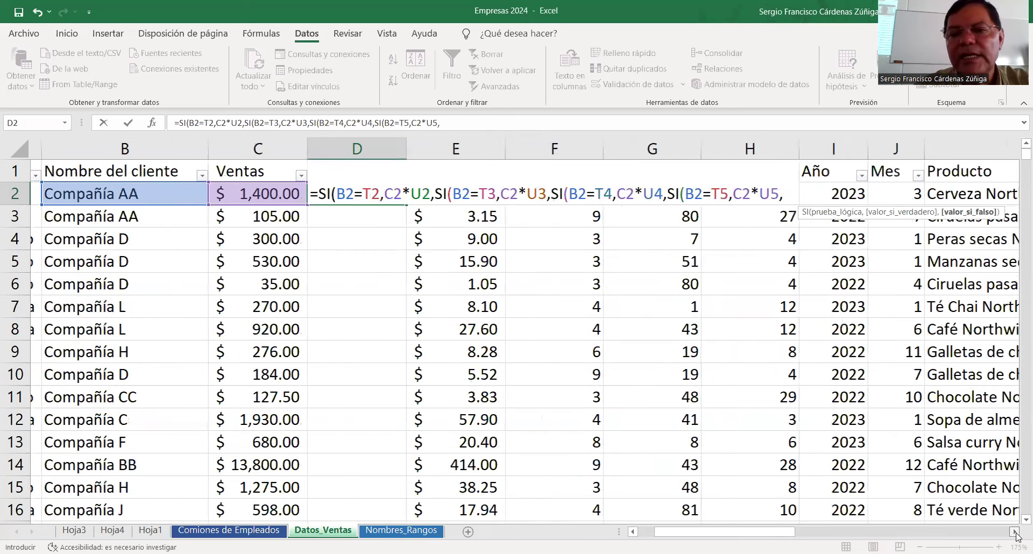
{"action": "left_click", "coordinate": [1015, 531]}
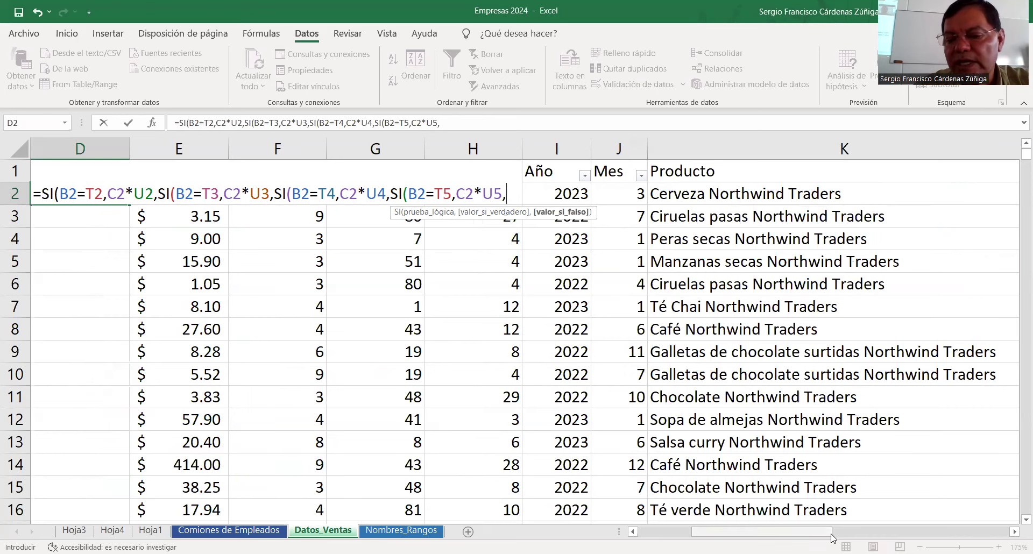
{"action": "left_click_drag", "start_coordinate": [833, 532], "coordinate": [1006, 532]}
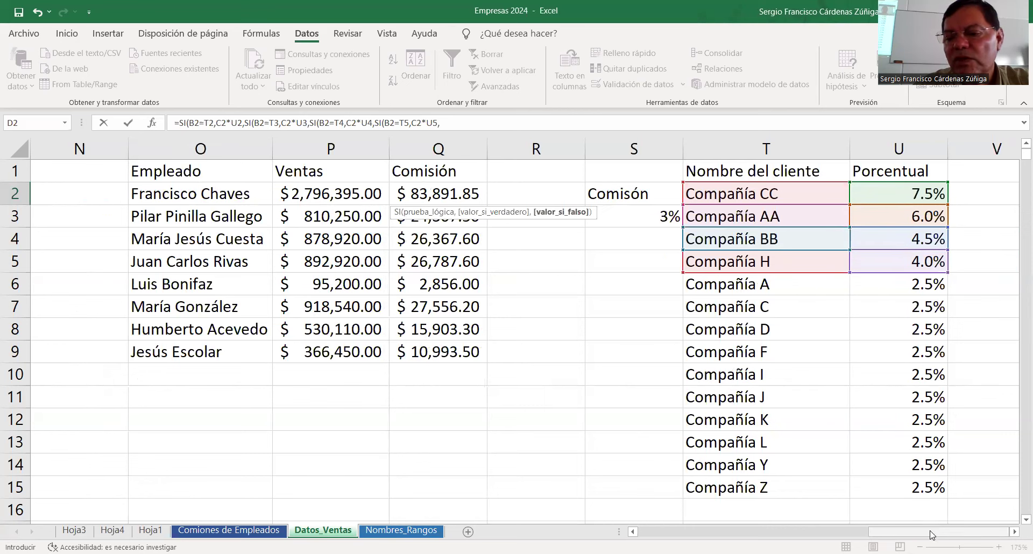
Step: Append C2*U6 as the last SI's false value, applying the 2.5% default rate
{"action": "left_click_drag", "start_coordinate": [932, 536], "coordinate": [820, 537]}
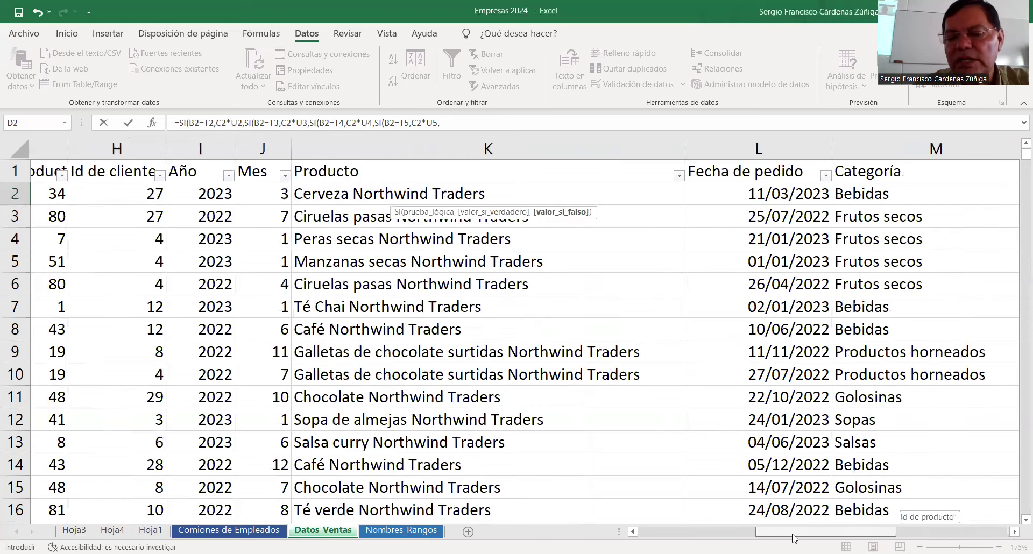
{"action": "left_click_drag", "start_coordinate": [672, 525], "coordinate": [672, 524]}
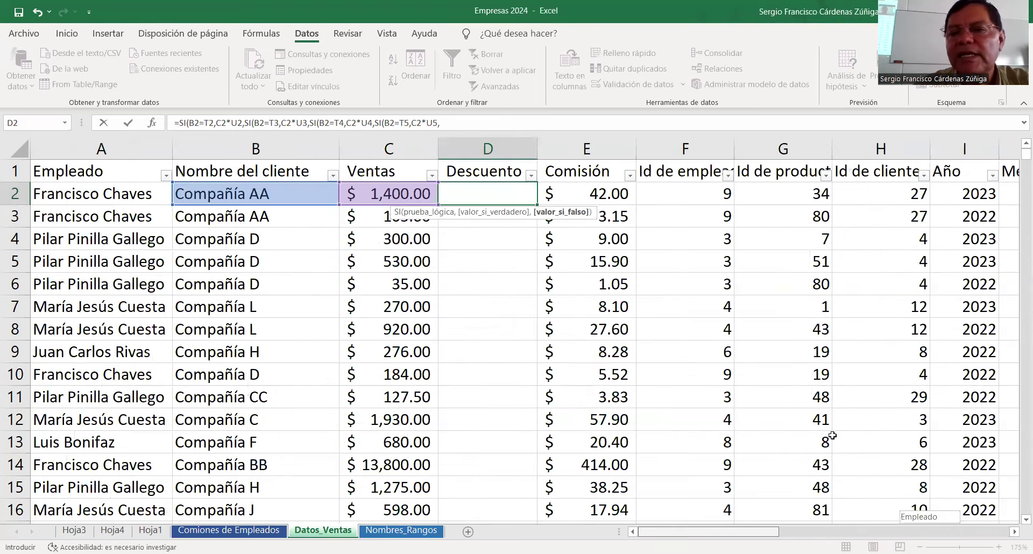
{"action": "left_click", "coordinate": [1015, 533]}
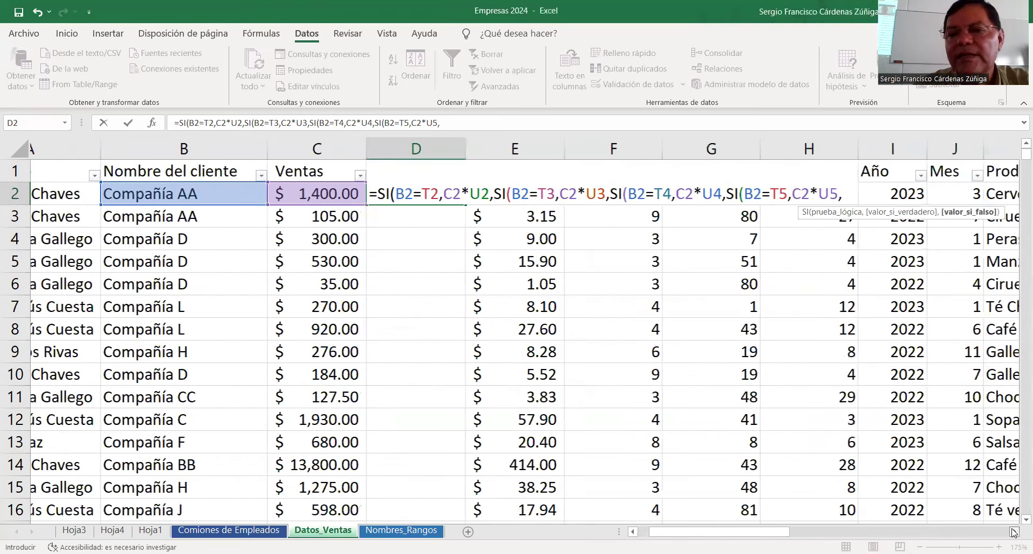
{"action": "left_click", "coordinate": [1016, 533]}
{"action": "left_click", "coordinate": [228, 200]}
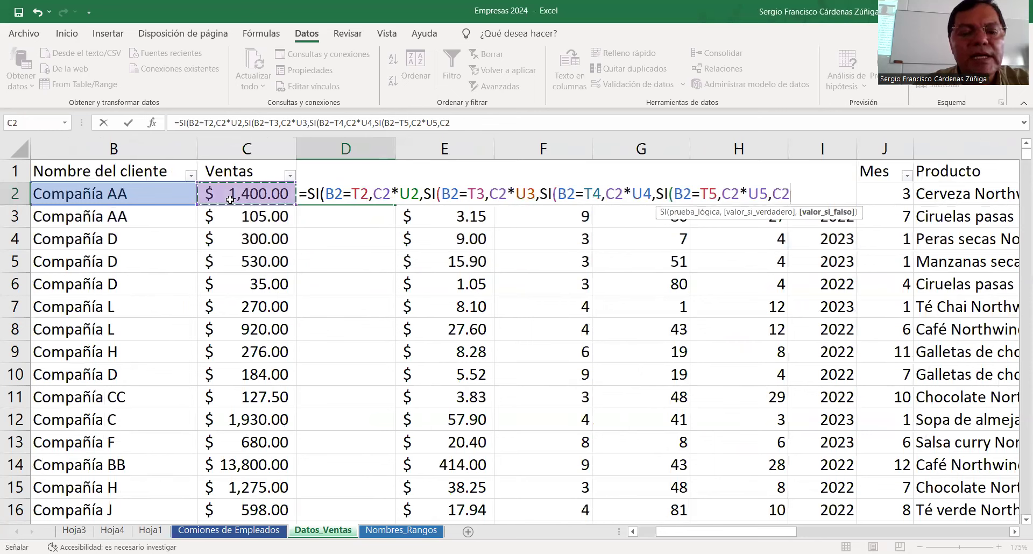
{"action": "type", "text": "*"}
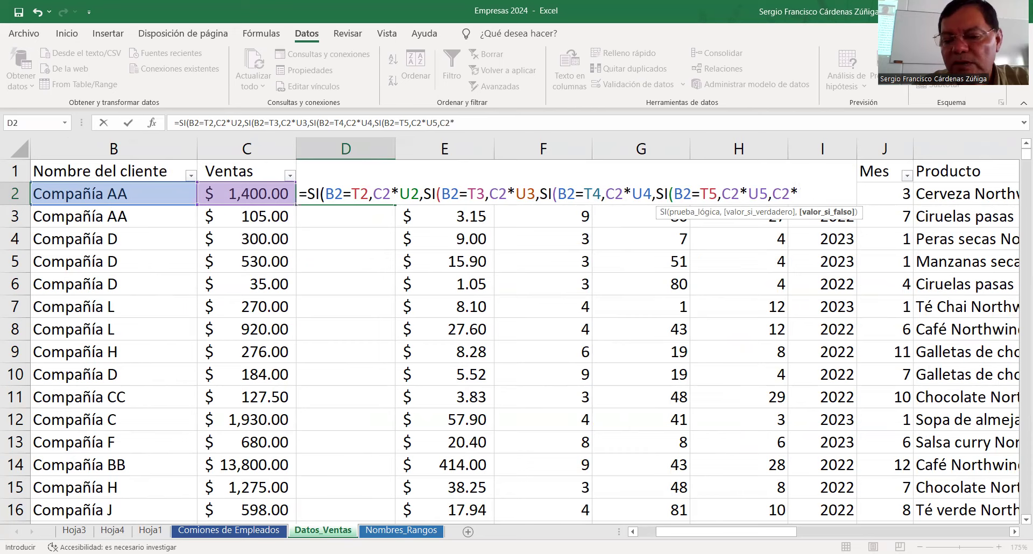
{"action": "left_click_drag", "start_coordinate": [726, 532], "coordinate": [939, 532]}
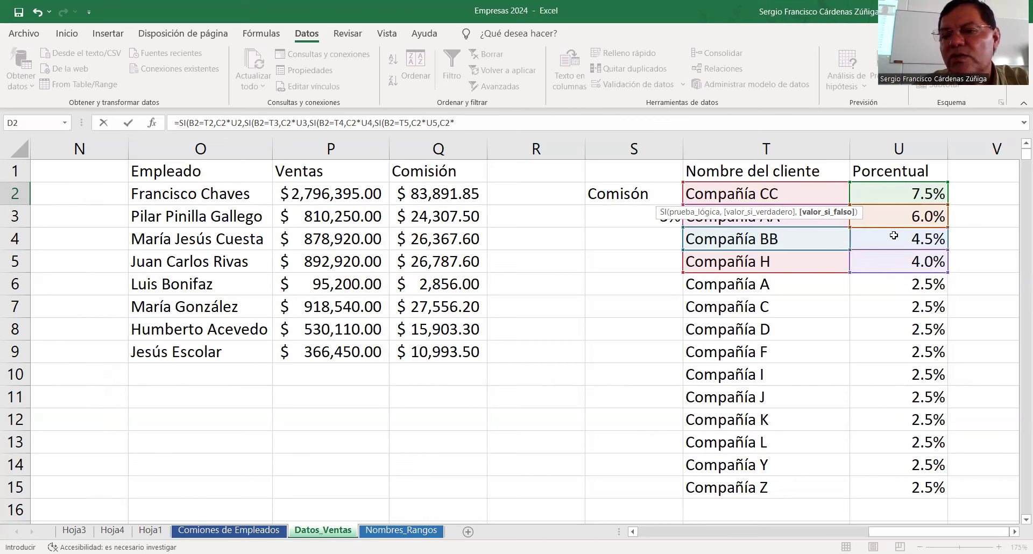
{"action": "left_click", "coordinate": [907, 285]}
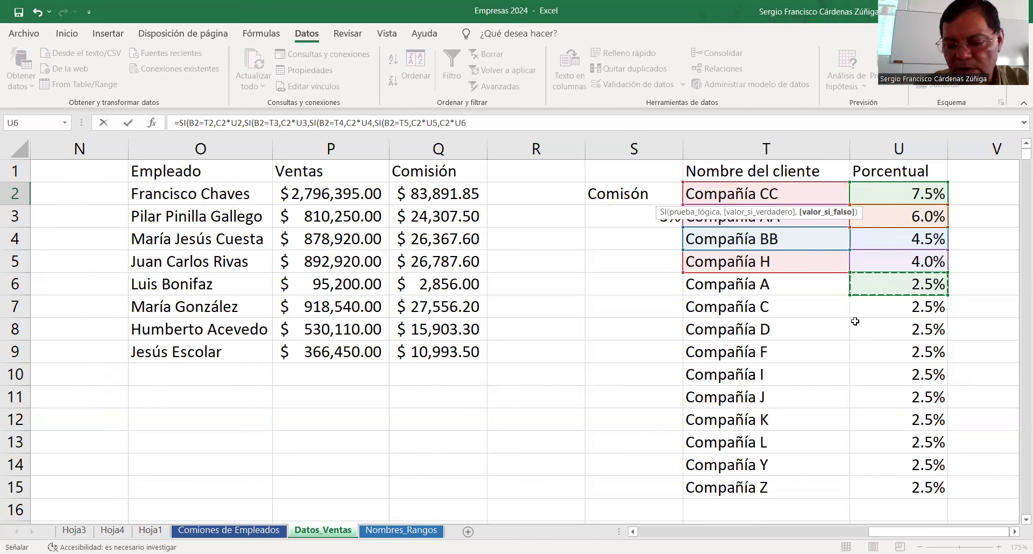
Step: Commit the formula and accept Excel's fix adding four closing parentheses, ending C2*U6))))
{"action": "key", "text": "Return"}
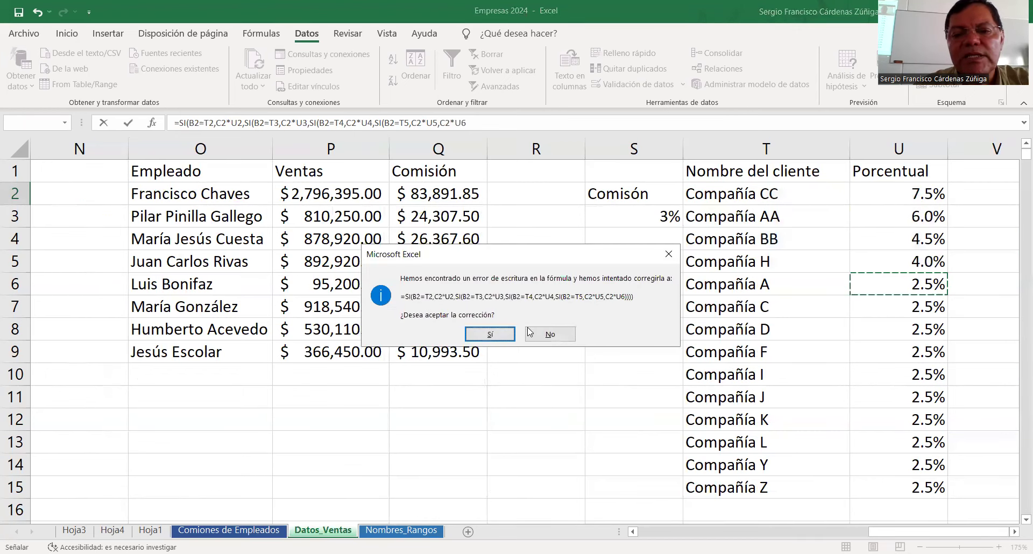
{"action": "left_click", "coordinate": [490, 334]}
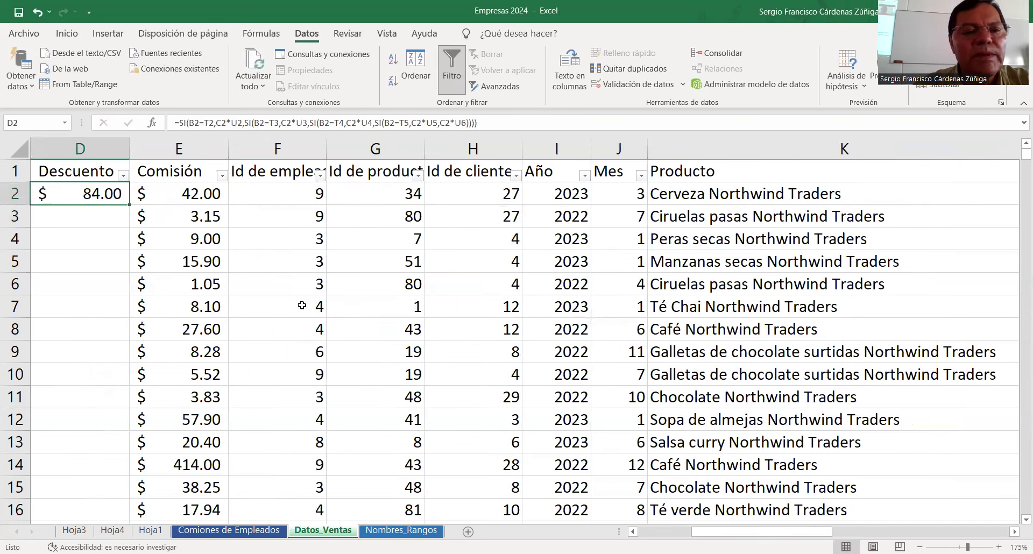
{"action": "left_click_drag", "start_coordinate": [787, 532], "coordinate": [770, 531]}
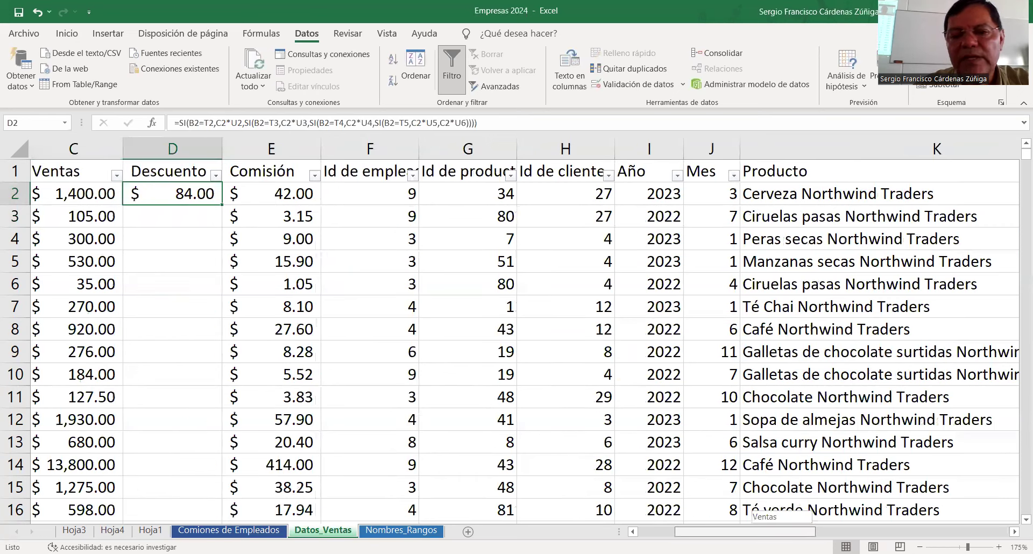
{"action": "scroll", "coordinate": [387, 307], "scroll_direction": "left", "scroll_amount": 2}
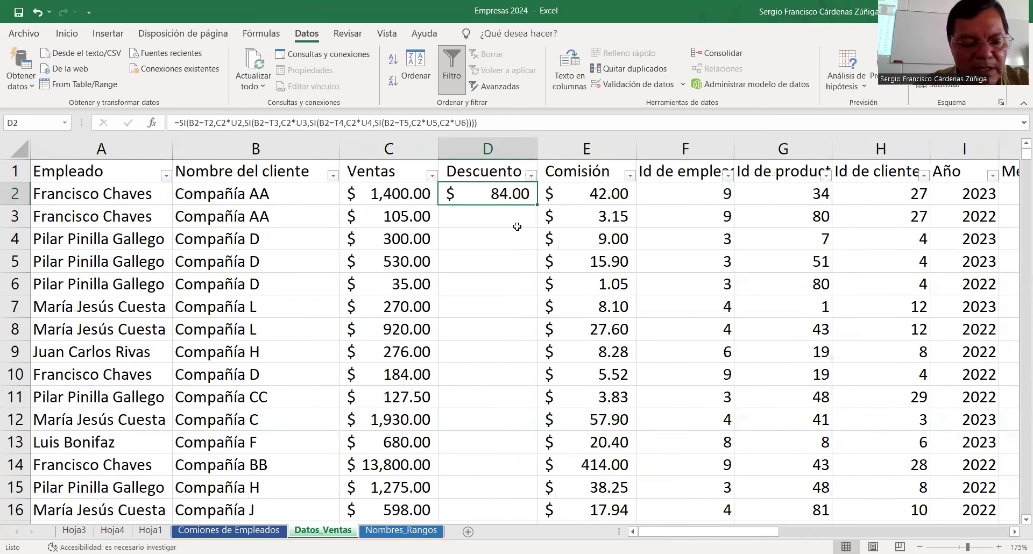
{"action": "key", "text": "F2"}
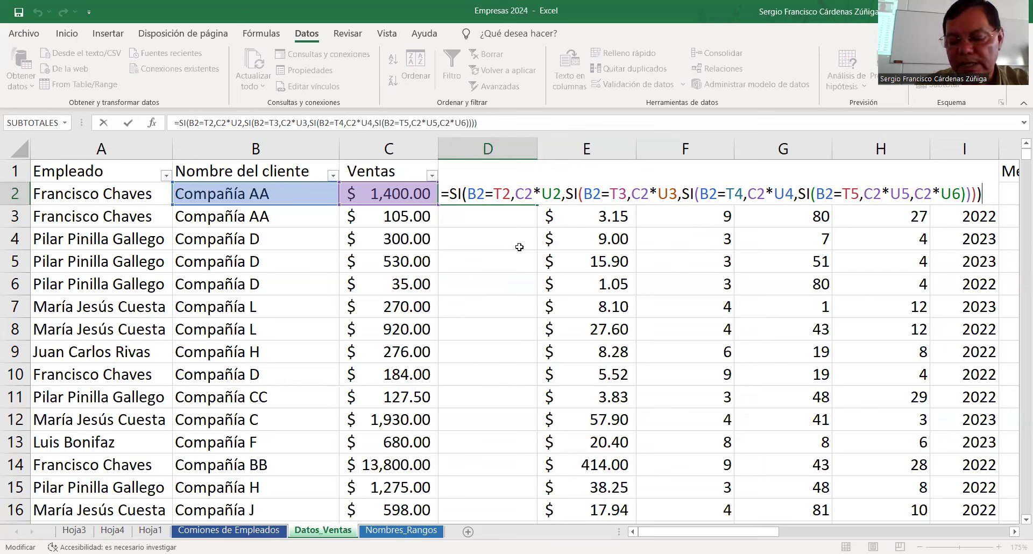
Step: Copy D2's discount formula down the Descuento column
{"action": "key", "text": "Return"}
{"action": "left_click", "coordinate": [517, 189]}
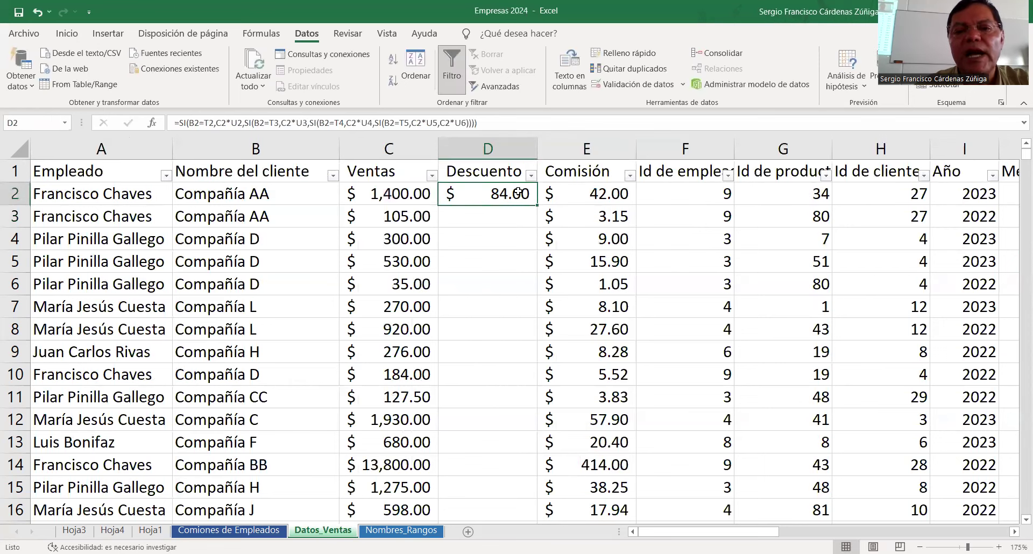
{"action": "double_click", "coordinate": [537, 206]}
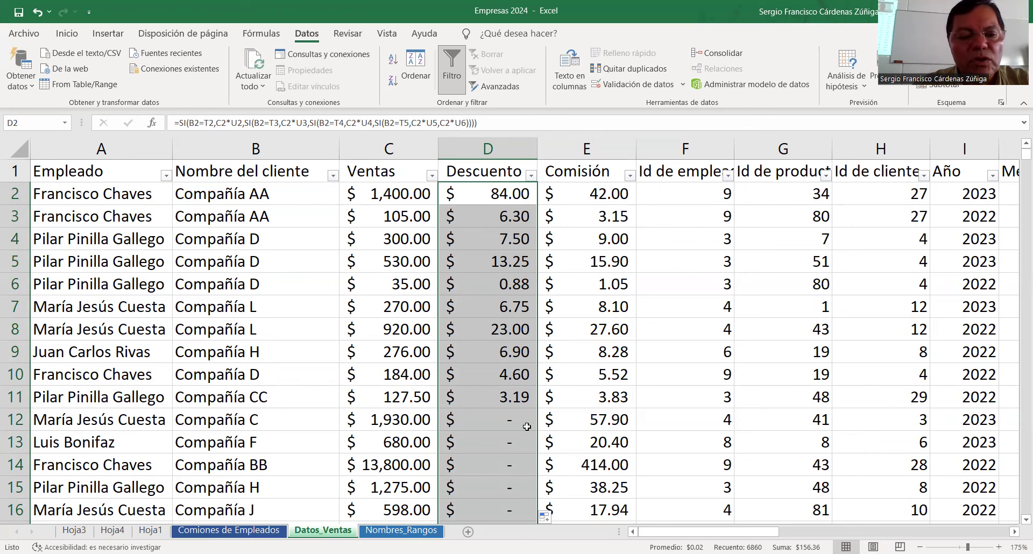
Step: Scroll through the filled discounts and inspect the formula copied into D12
{"action": "scroll", "coordinate": [507, 454], "scroll_direction": "down", "scroll_amount": 3}
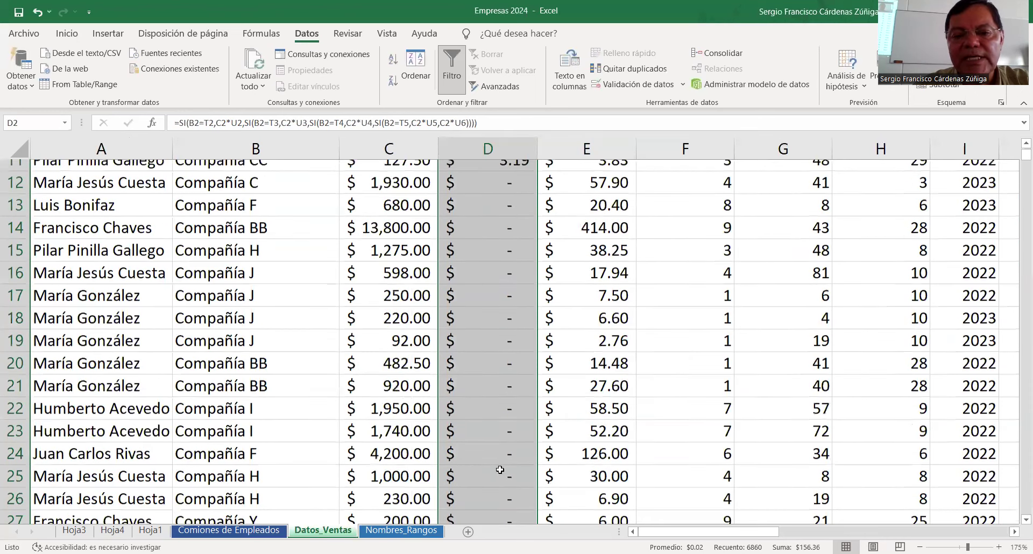
{"action": "scroll", "coordinate": [499, 473], "scroll_direction": "down", "scroll_amount": 6}
{"action": "scroll", "coordinate": [499, 473], "scroll_direction": "down", "scroll_amount": 5}
{"action": "scroll", "coordinate": [495, 479], "scroll_direction": "down", "scroll_amount": 5}
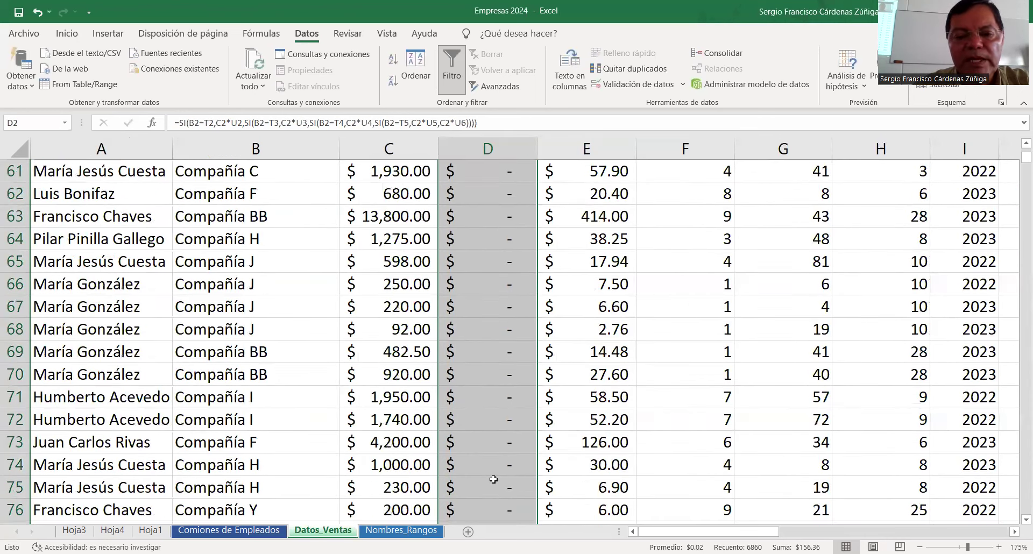
{"action": "scroll", "coordinate": [494, 480], "scroll_direction": "down", "scroll_amount": 5}
{"action": "scroll", "coordinate": [493, 481], "scroll_direction": "up", "scroll_amount": 6}
{"action": "scroll", "coordinate": [493, 480], "scroll_direction": "up", "scroll_amount": 1}
{"action": "scroll", "coordinate": [494, 481], "scroll_direction": "up", "scroll_amount": 7}
{"action": "scroll", "coordinate": [493, 480], "scroll_direction": "up", "scroll_amount": 12}
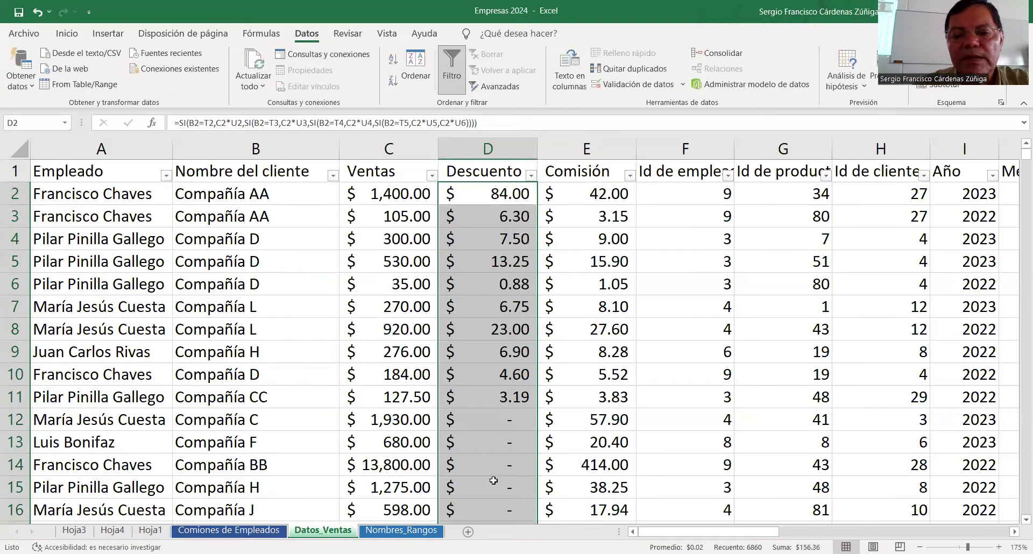
{"action": "left_click", "coordinate": [510, 425]}
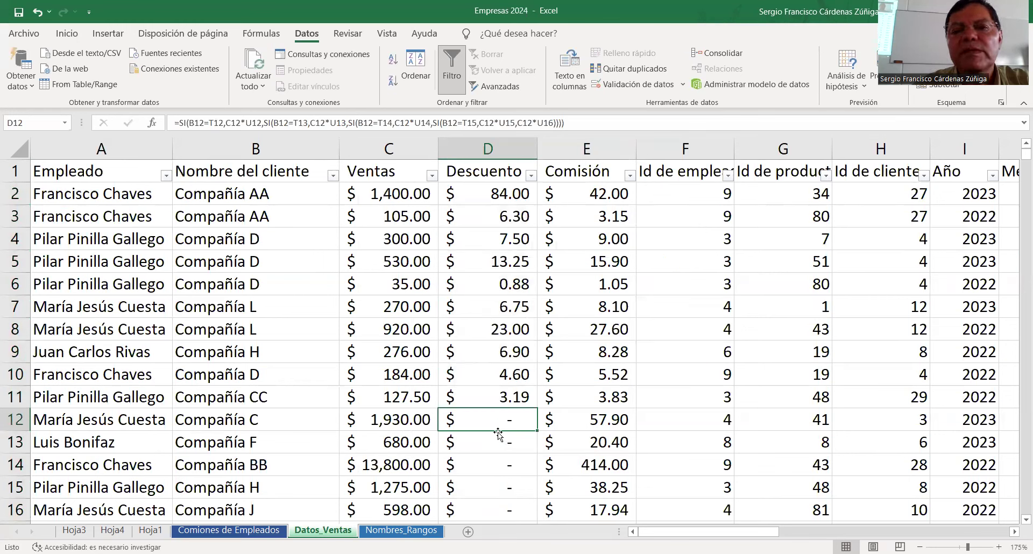
Step: Replace the U6 fallback in D2's formula with a fixed 2.5% rate, giving C2*2.5%
{"action": "left_click", "coordinate": [508, 198]}
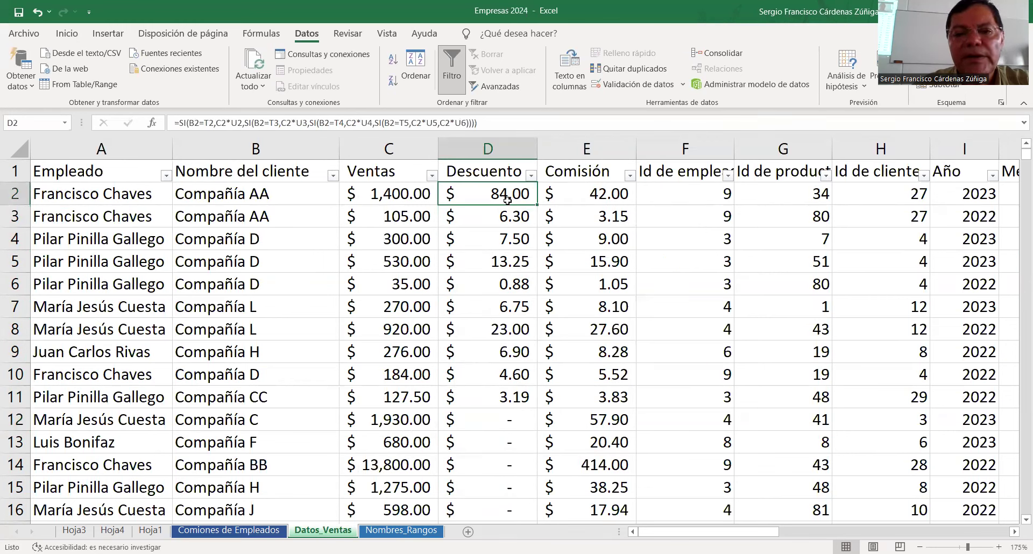
{"action": "key", "text": "F2"}
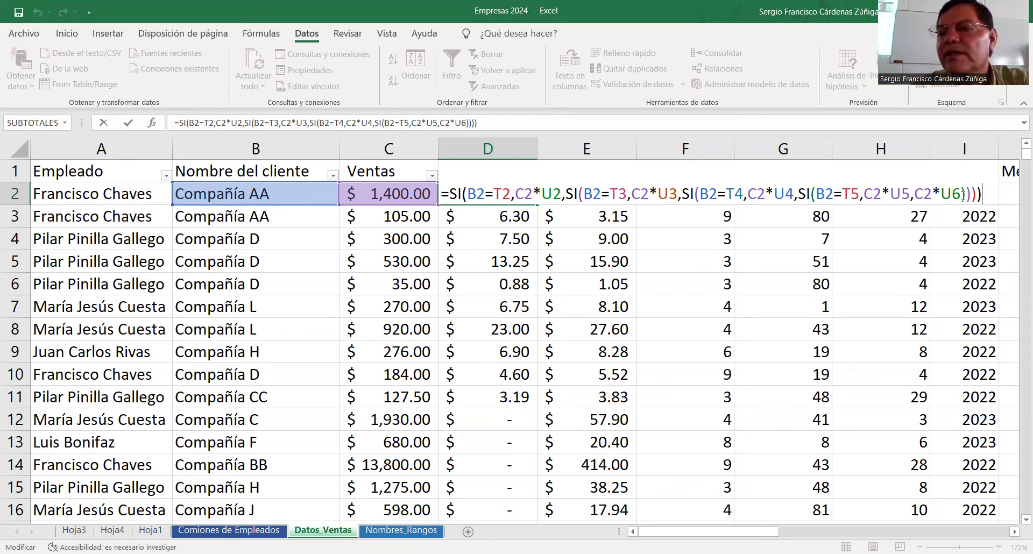
{"action": "left_click", "coordinate": [963, 196]}
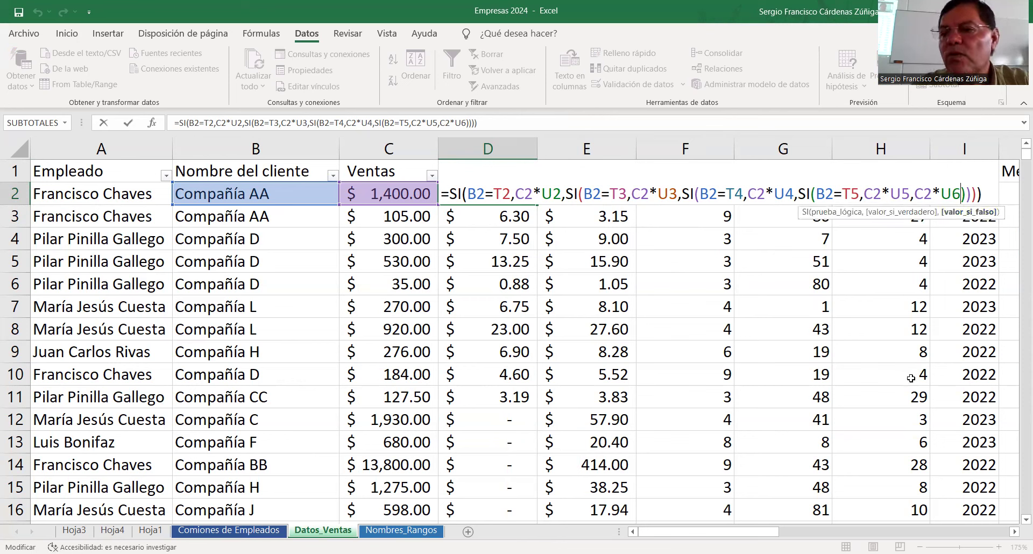
{"action": "key", "text": "BackSpace"}
{"action": "key", "text": "BackSpace"}
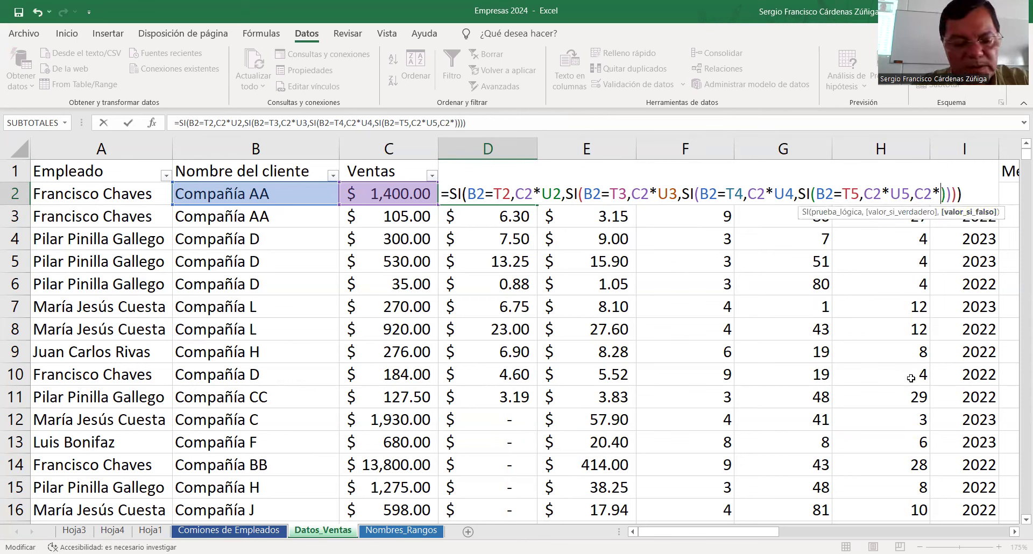
{"action": "type", "text": "2.5%"}
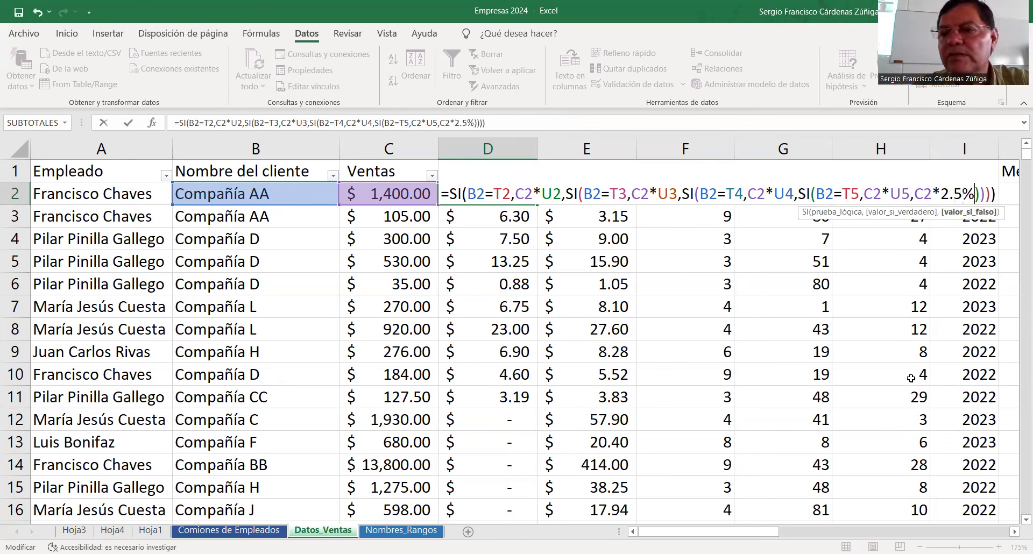
{"action": "key", "text": "Return"}
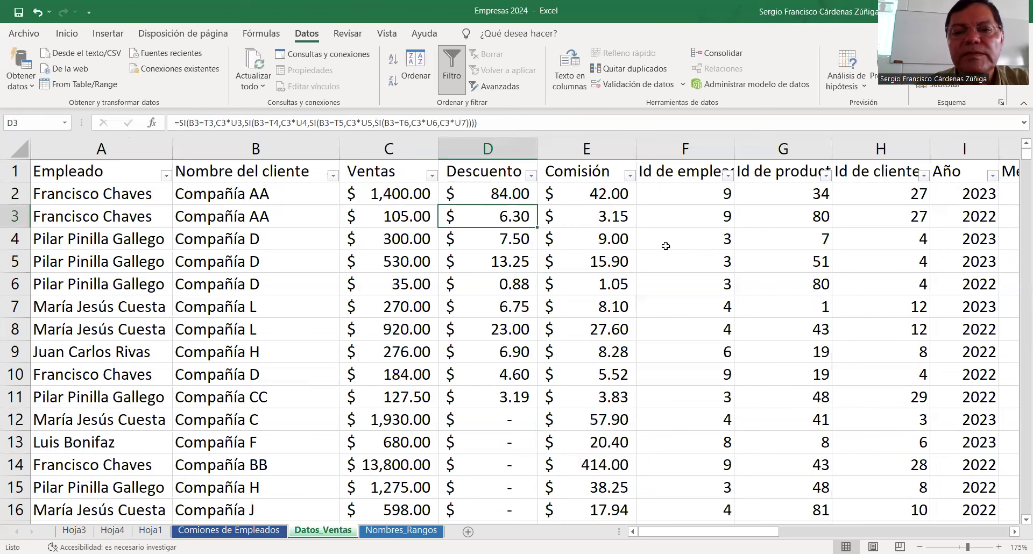
Step: Refill the Descuento column with the revised formula so every row shows a discount
{"action": "left_click", "coordinate": [494, 197]}
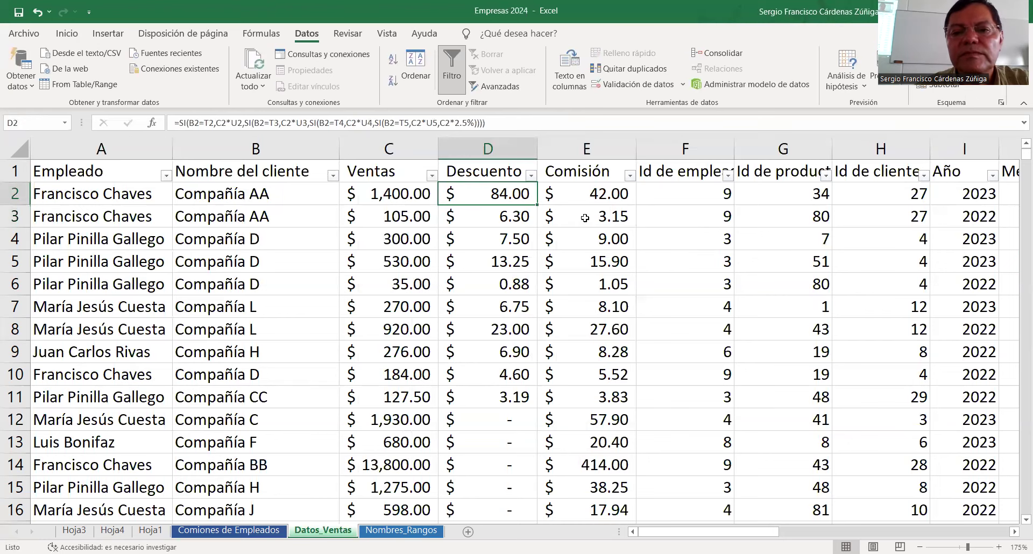
{"action": "double_click", "coordinate": [535, 205]}
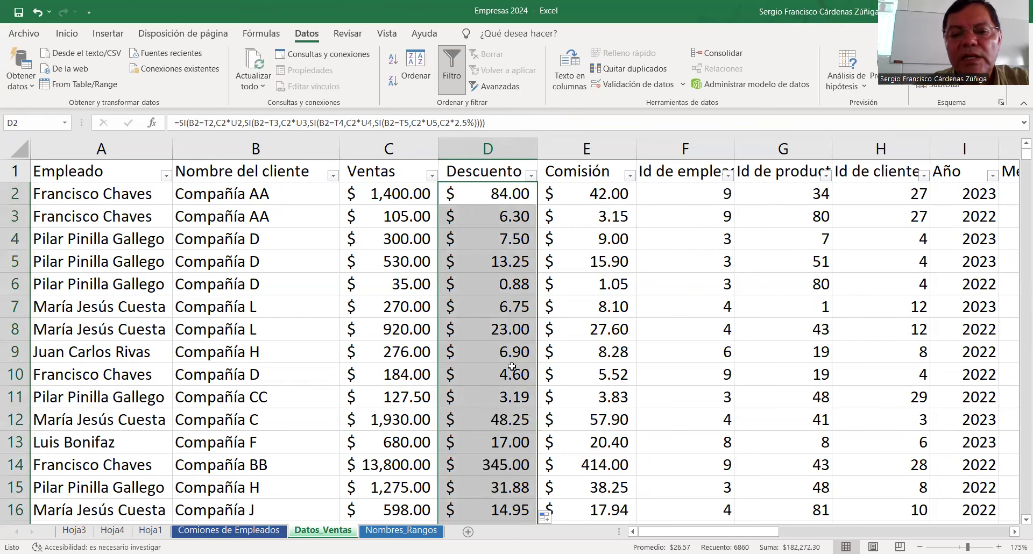
{"action": "scroll", "coordinate": [512, 367], "scroll_direction": "down", "scroll_amount": 3}
{"action": "scroll", "coordinate": [501, 505], "scroll_direction": "down", "scroll_amount": 2}
{"action": "scroll", "coordinate": [501, 507], "scroll_direction": "down", "scroll_amount": 1}
{"action": "scroll", "coordinate": [501, 507], "scroll_direction": "down", "scroll_amount": 4}
{"action": "scroll", "coordinate": [501, 509], "scroll_direction": "down", "scroll_amount": 5}
{"action": "scroll", "coordinate": [500, 512], "scroll_direction": "down", "scroll_amount": 4}
{"action": "scroll", "coordinate": [503, 501], "scroll_direction": "up", "scroll_amount": 5}
{"action": "scroll", "coordinate": [512, 486], "scroll_direction": "up", "scroll_amount": 9}
{"action": "scroll", "coordinate": [509, 495], "scroll_direction": "up", "scroll_amount": 4}
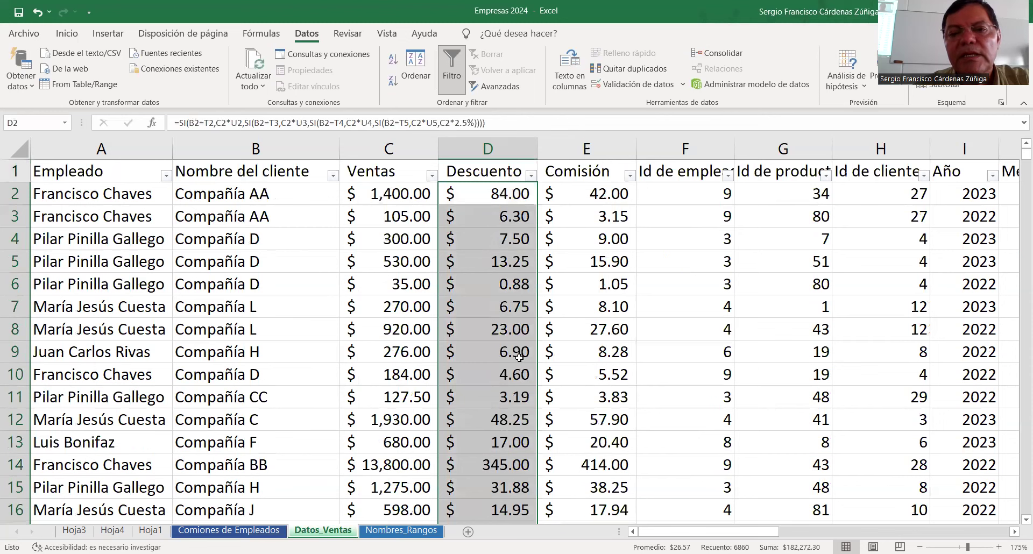
Step: Inspect the formula copied into D5, then reopen D2's formula for editing
{"action": "left_click", "coordinate": [520, 257]}
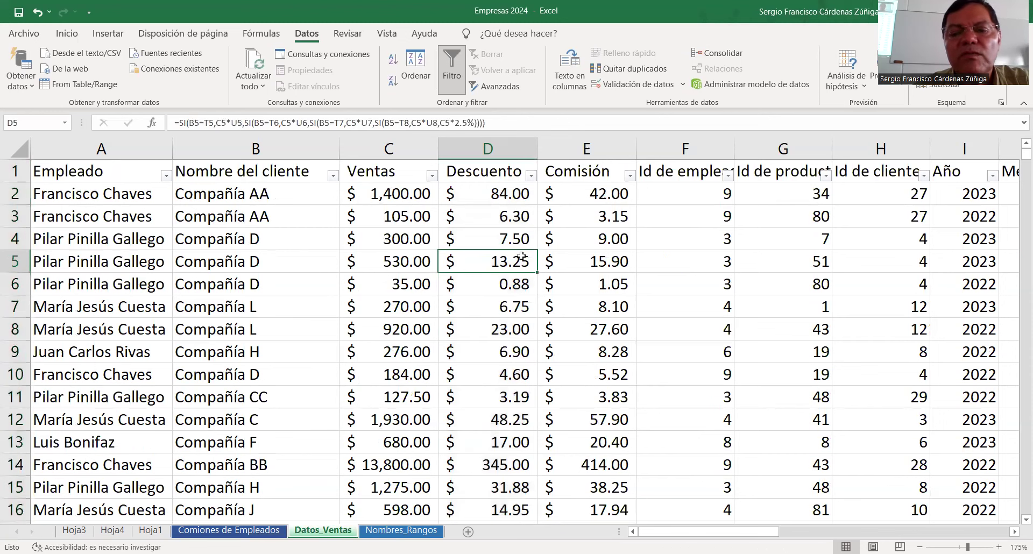
{"action": "left_click", "coordinate": [515, 197]}
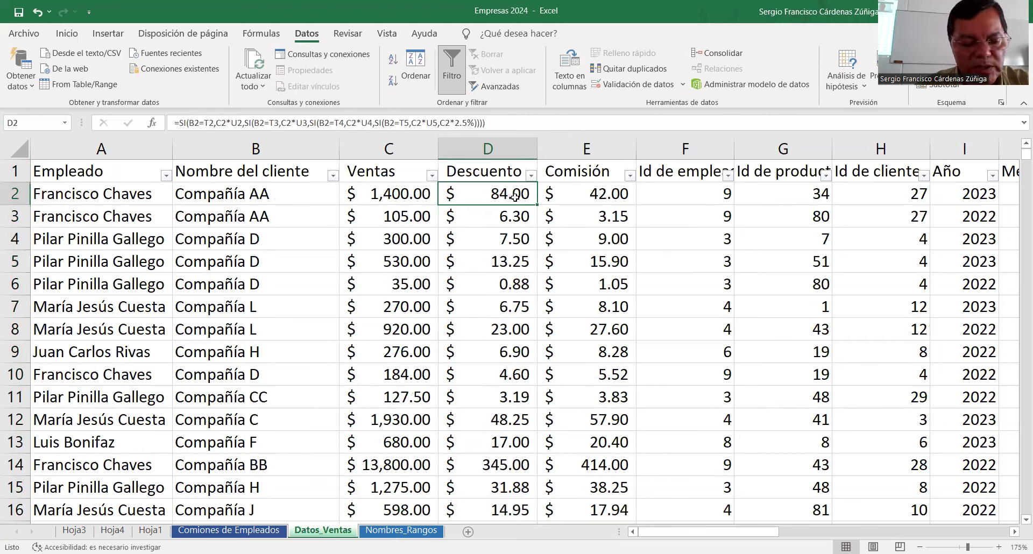
{"action": "double_click", "coordinate": [515, 196]}
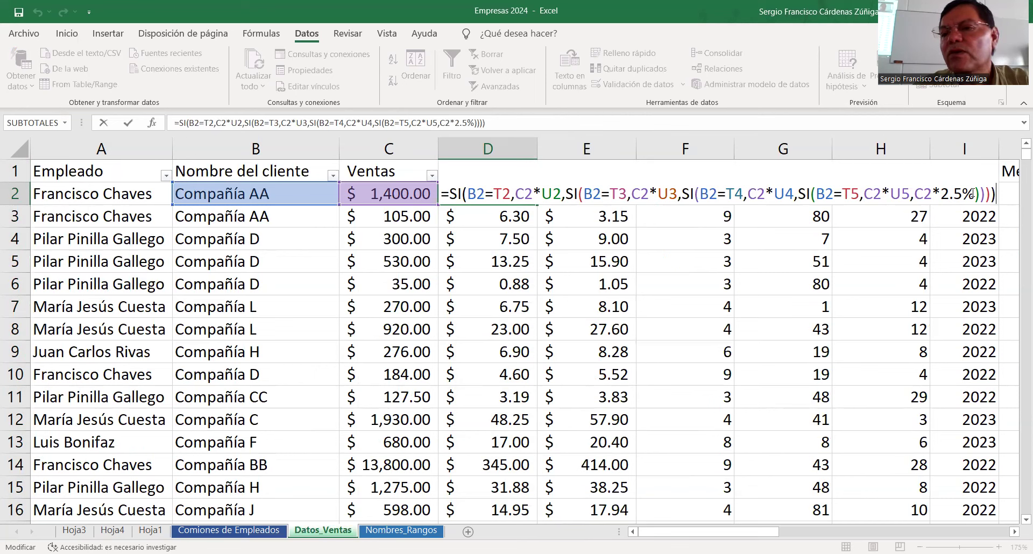
Step: Replace the fixed 2.5% in D2 with an absolute $U$6 reference, ending C2*$U$6
{"action": "left_click_drag", "start_coordinate": [975, 193], "coordinate": [941, 193]}
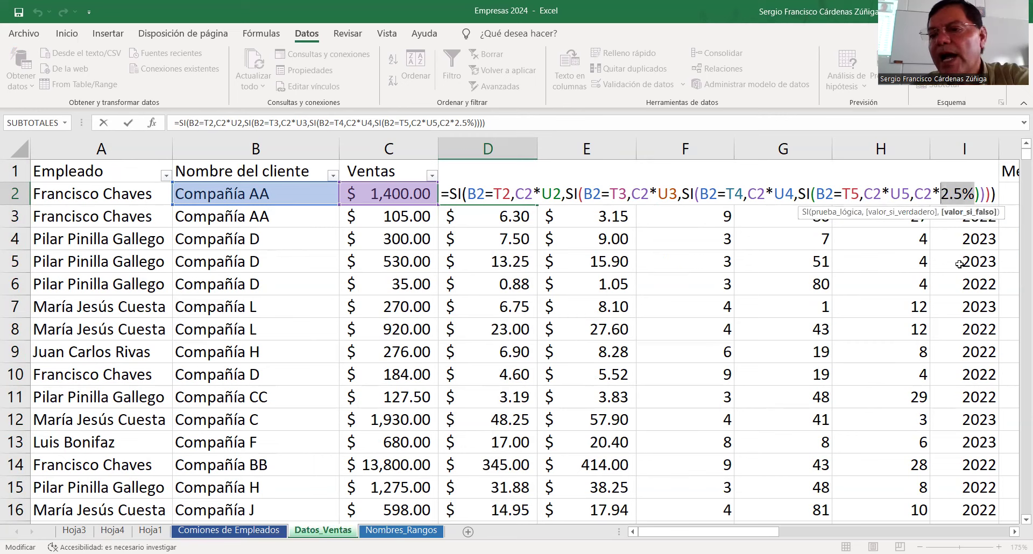
{"action": "key", "text": "BackSpace"}
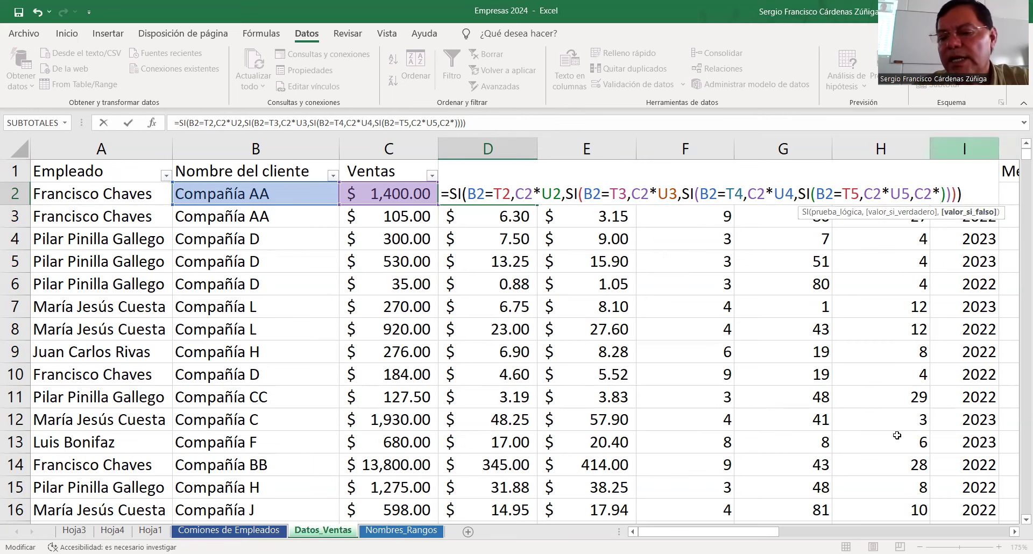
{"action": "left_click_drag", "start_coordinate": [764, 537], "coordinate": [994, 532]}
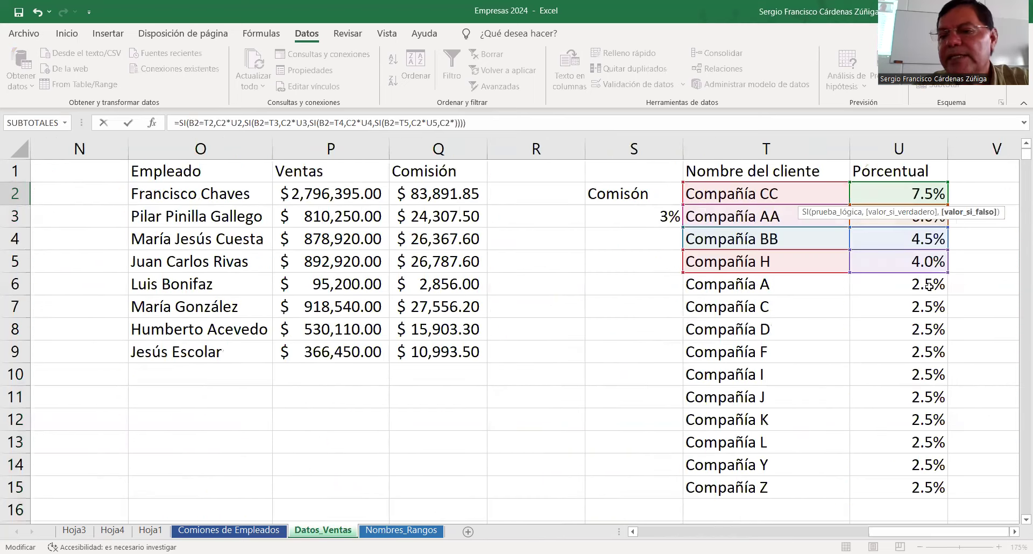
{"action": "left_click", "coordinate": [937, 289]}
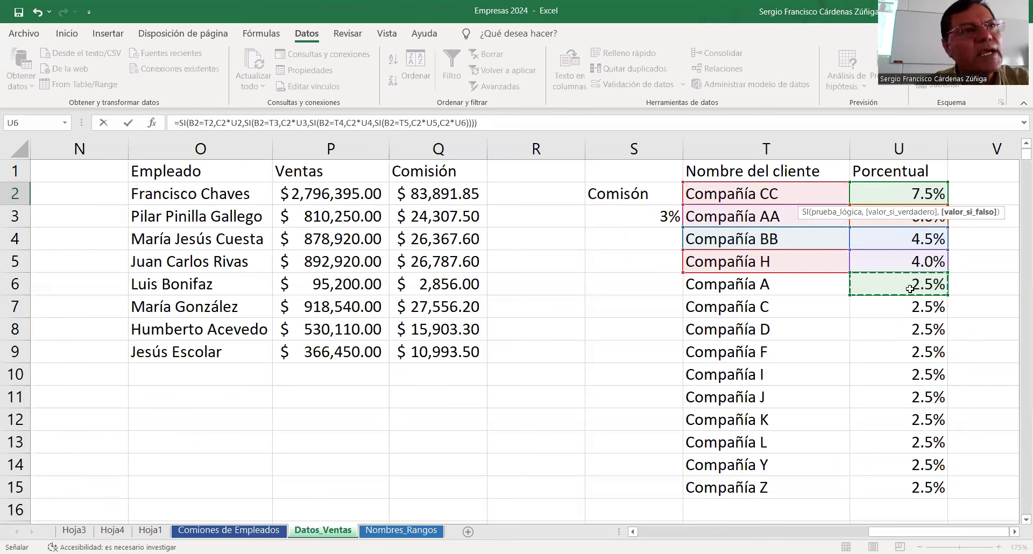
{"action": "key", "text": "F4"}
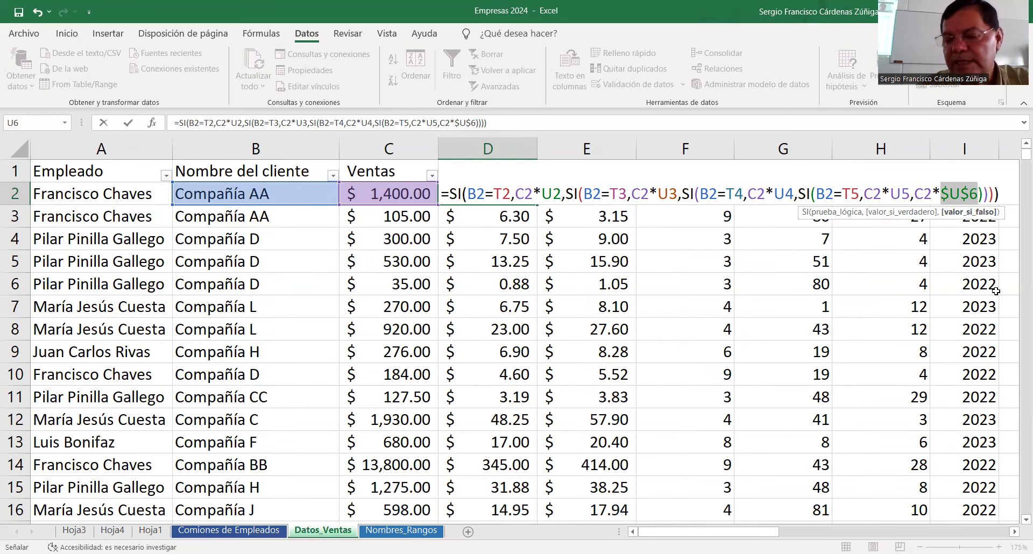
{"action": "key", "text": "Return"}
{"action": "left_click", "coordinate": [497, 194]}
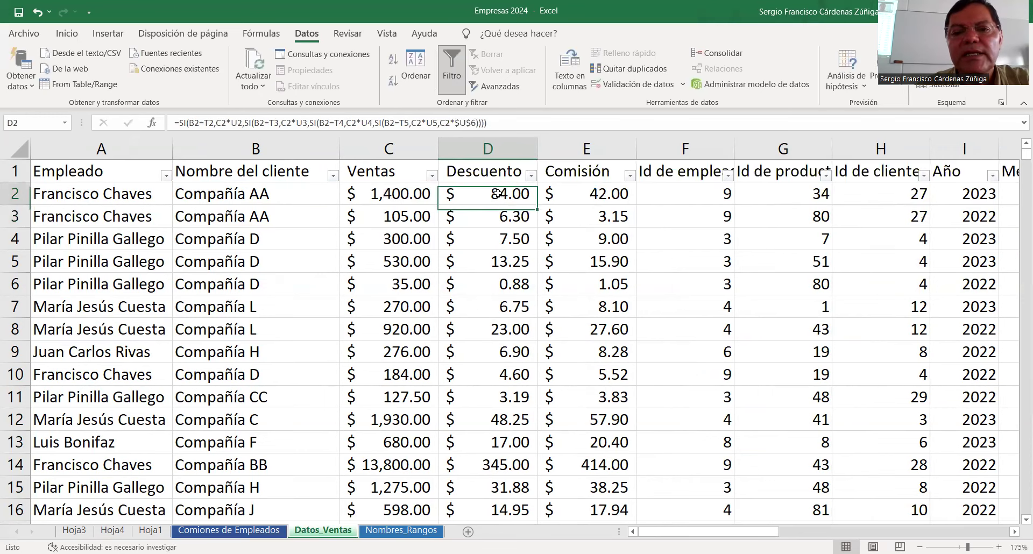
Step: Copy the $U$6-based formula down the Descuento column and inspect D66's formula references
{"action": "double_click", "coordinate": [536, 205]}
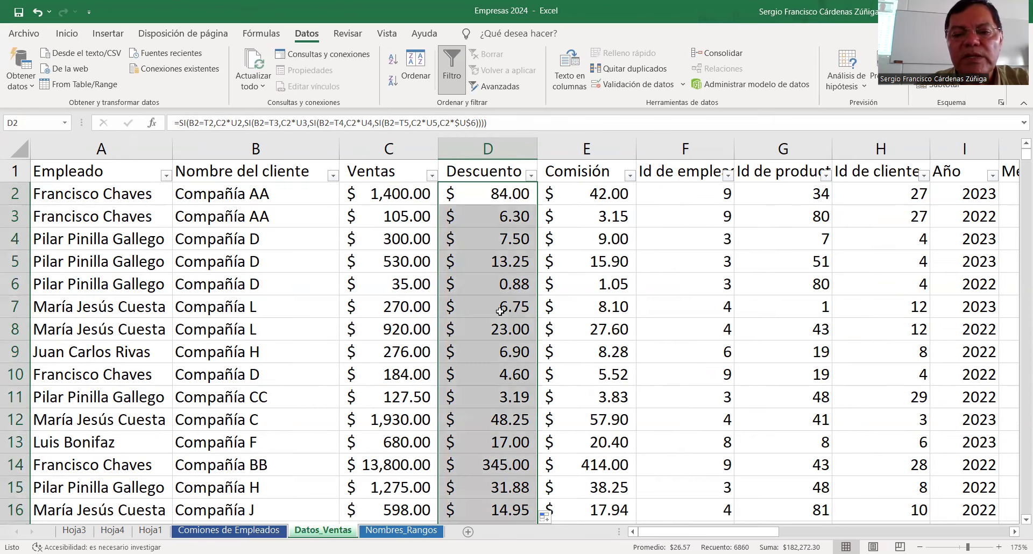
{"action": "scroll", "coordinate": [483, 431], "scroll_direction": "down", "scroll_amount": 3}
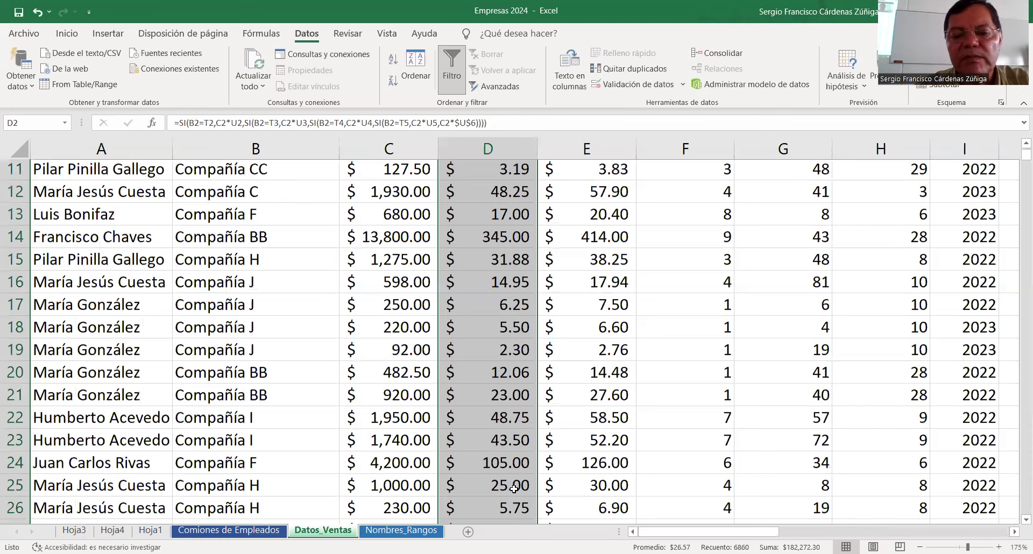
{"action": "scroll", "coordinate": [514, 489], "scroll_direction": "down", "scroll_amount": 10}
{"action": "scroll", "coordinate": [495, 425], "scroll_direction": "down", "scroll_amount": 5}
{"action": "left_click", "coordinate": [496, 423]}
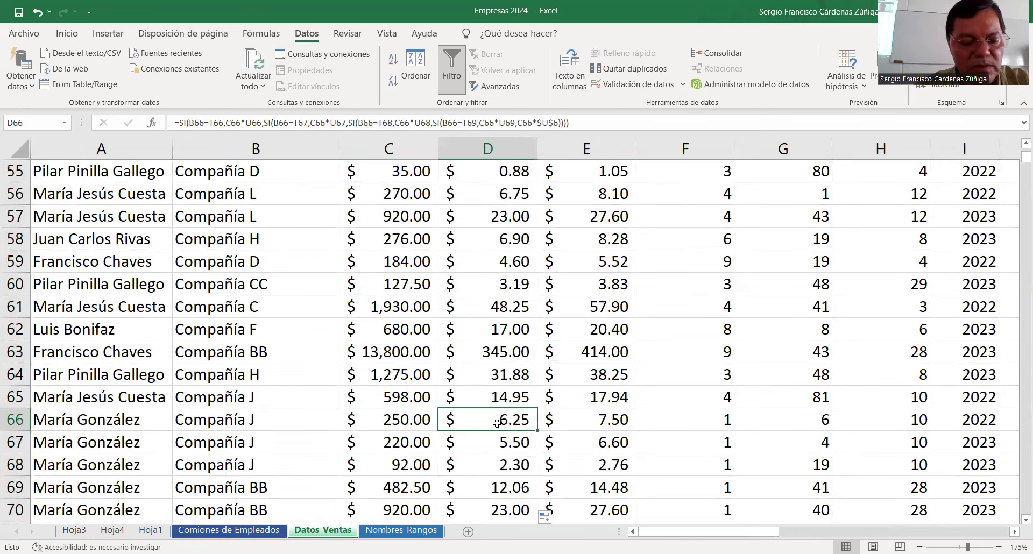
{"action": "double_click", "coordinate": [496, 424]}
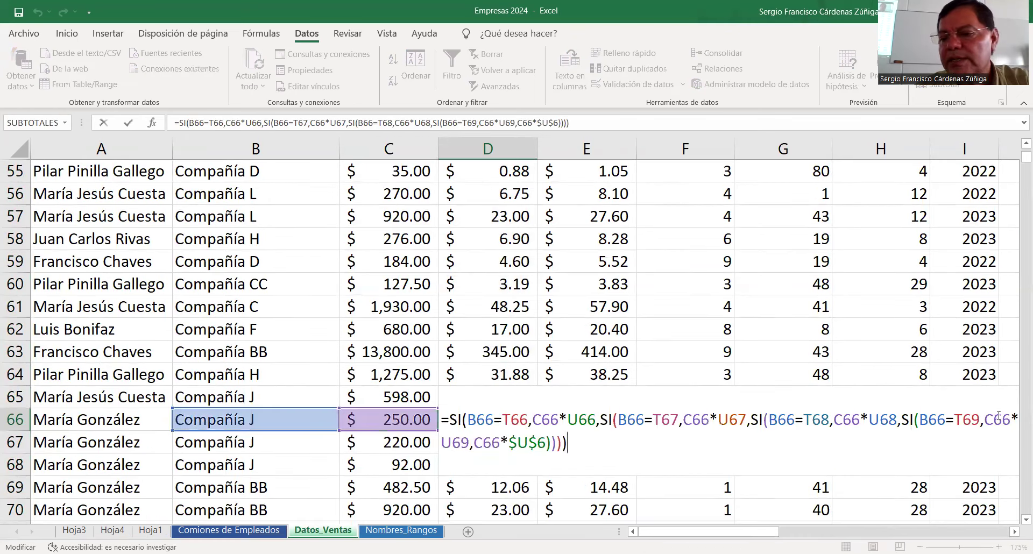
{"action": "left_click_drag", "start_coordinate": [546, 443], "coordinate": [511, 443]}
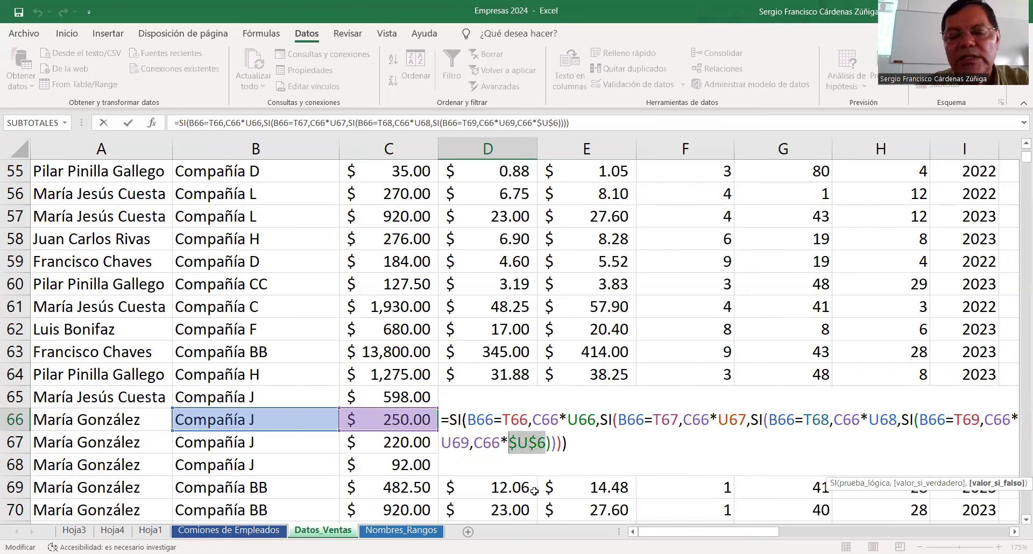
{"action": "left_click", "coordinate": [486, 344]}
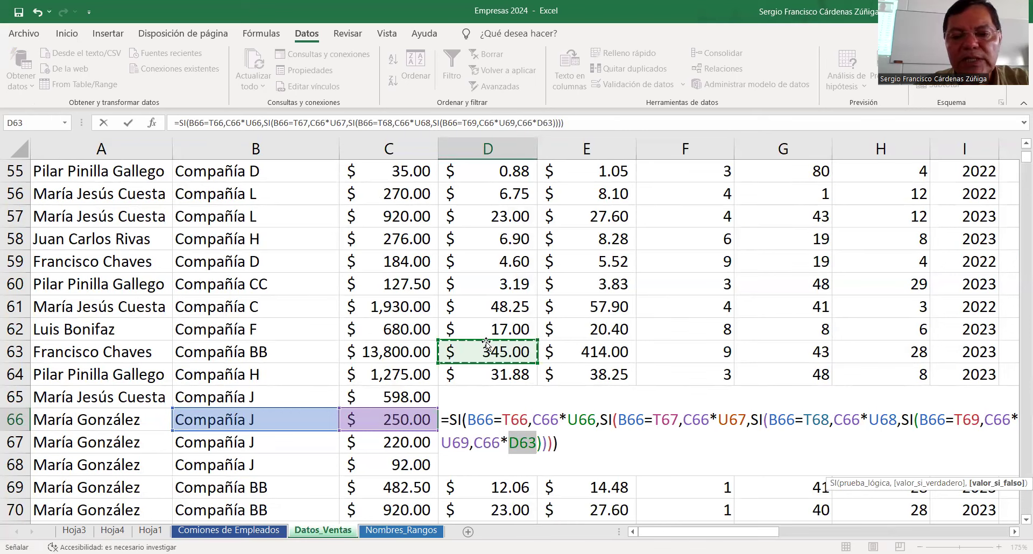
{"action": "key", "text": "Return"}
Step: Return to the top of the column and check Compañía AA's 6% rate in the T:U table
{"action": "key", "text": "Up"}
{"action": "key", "text": "Up"}
{"action": "key", "text": "Up"}
{"action": "key", "text": "Up"}
{"action": "key", "text": "Up"}
{"action": "key", "text": "Up"}
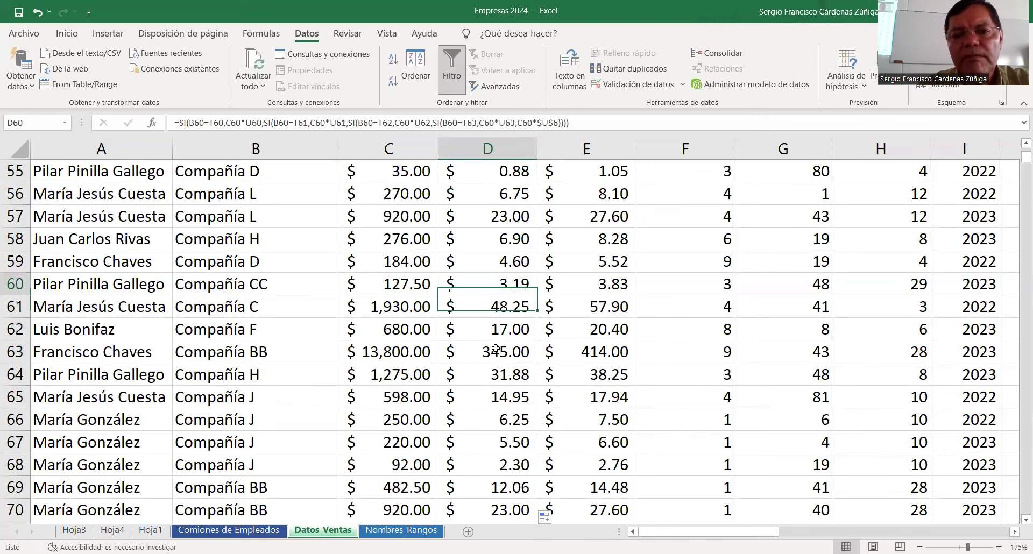
{"action": "key", "text": "Up"}
{"action": "key", "text": "Up"}
{"action": "key", "text": "Up"}
{"action": "key", "text": "Up"}
{"action": "key", "text": "Up"}
{"action": "key", "text": "Up"}
{"action": "key", "text": "Up"}
{"action": "key", "text": "Up"}
{"action": "key", "text": "Up"}
{"action": "key", "text": "Up"}
{"action": "key", "text": "Up"}
{"action": "key", "text": "Up"}
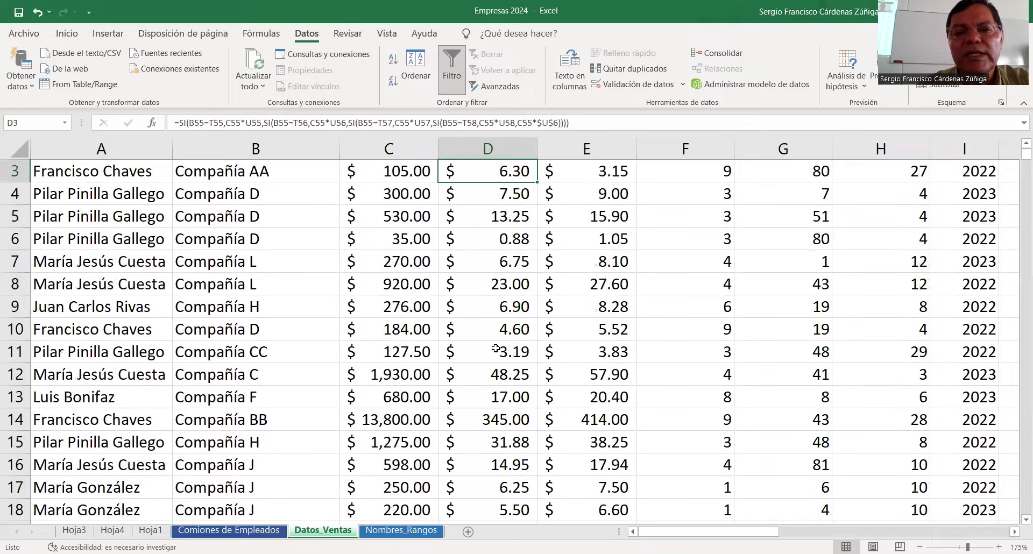
{"action": "scroll", "coordinate": [495, 349], "scroll_direction": "up", "scroll_amount": 1}
{"action": "key", "text": "Up"}
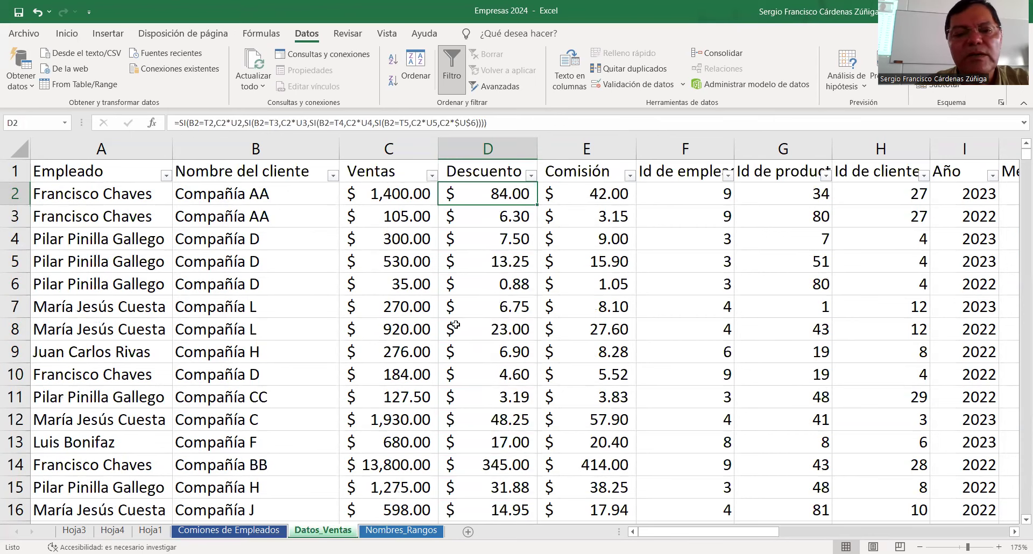
{"action": "left_click_drag", "start_coordinate": [716, 531], "coordinate": [942, 531]}
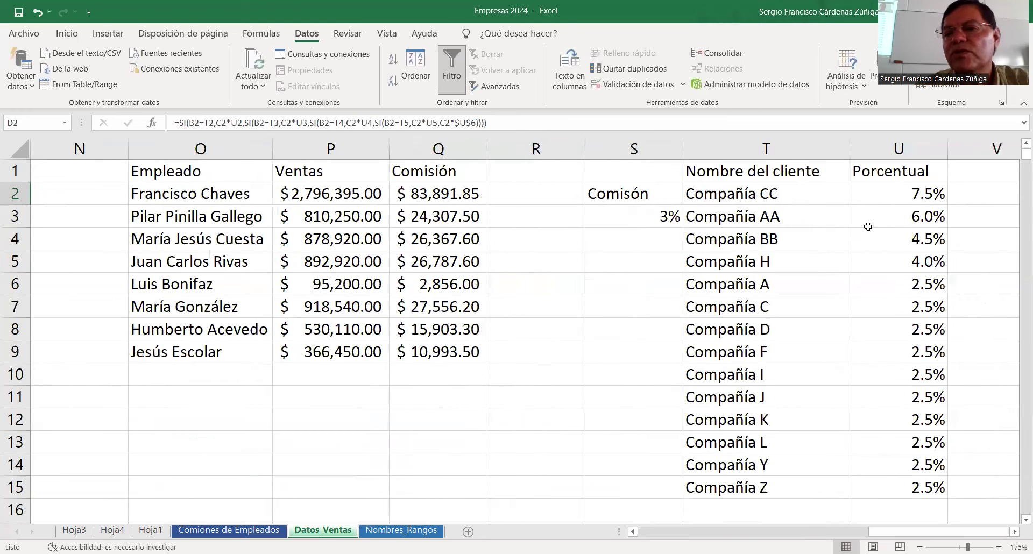
{"action": "left_click", "coordinate": [868, 227]}
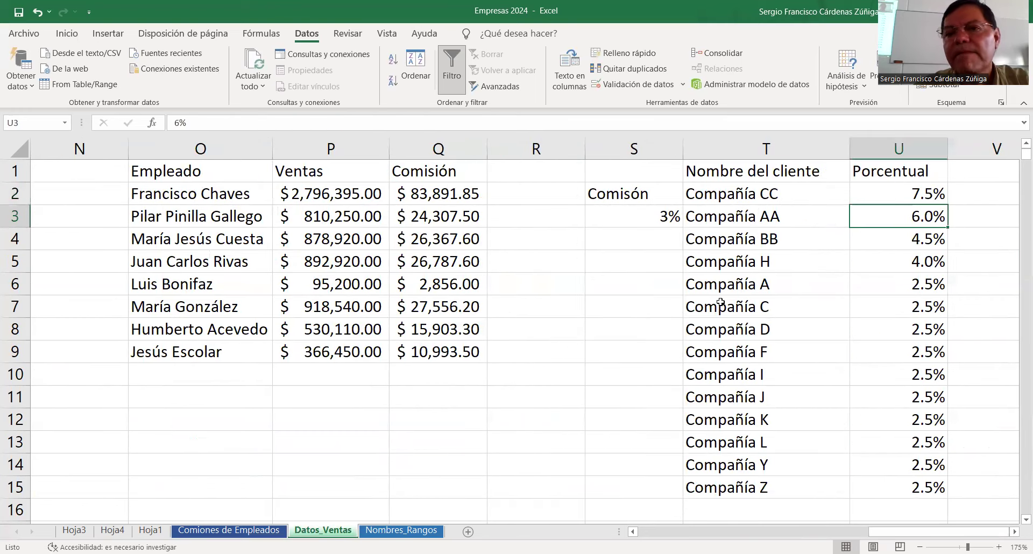